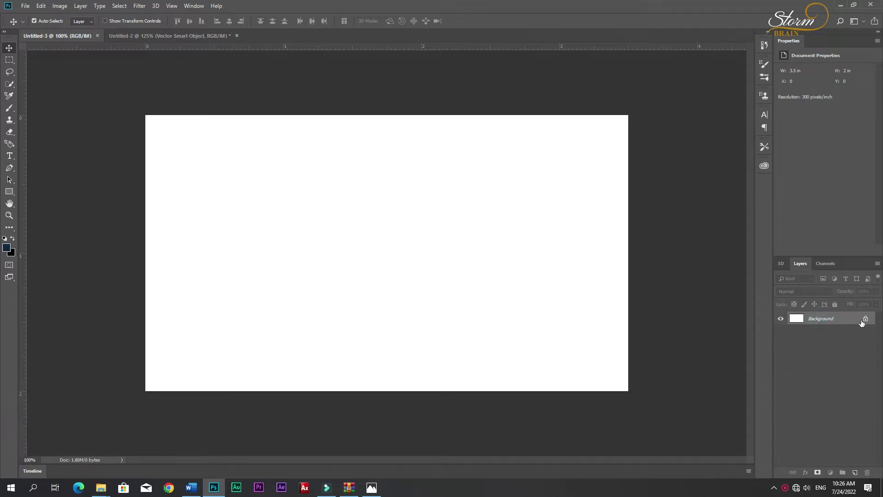
Unlock the Background layer and place it inside a new layer group named BG.
{"action": "left_click", "coordinate": [866, 321]}
{"action": "left_click", "coordinate": [842, 472]}
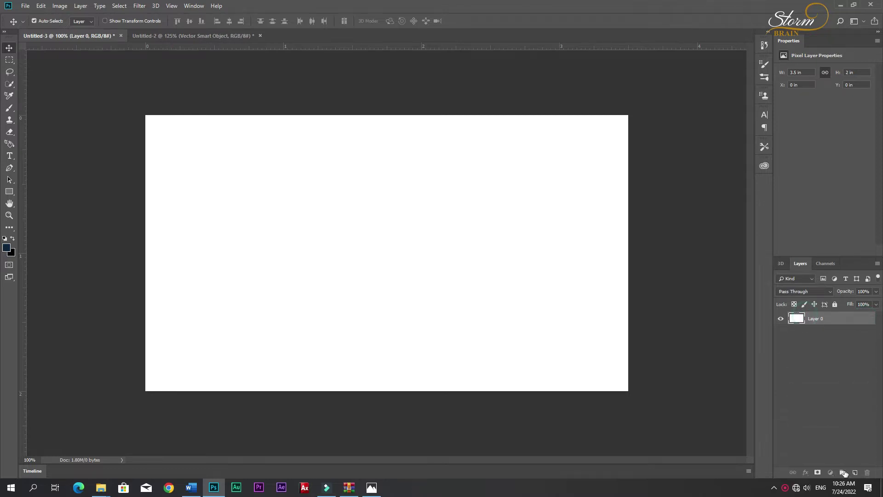
{"action": "double_click", "coordinate": [816, 318]}
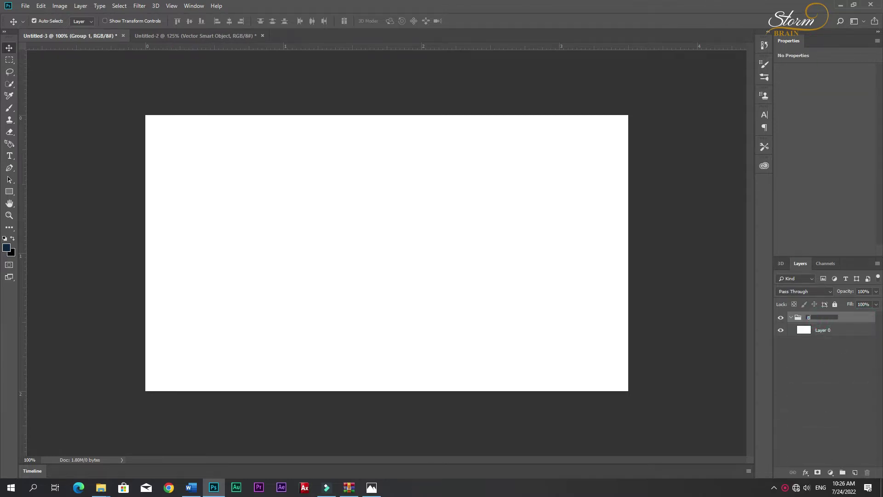
{"action": "key", "text": "Return"}
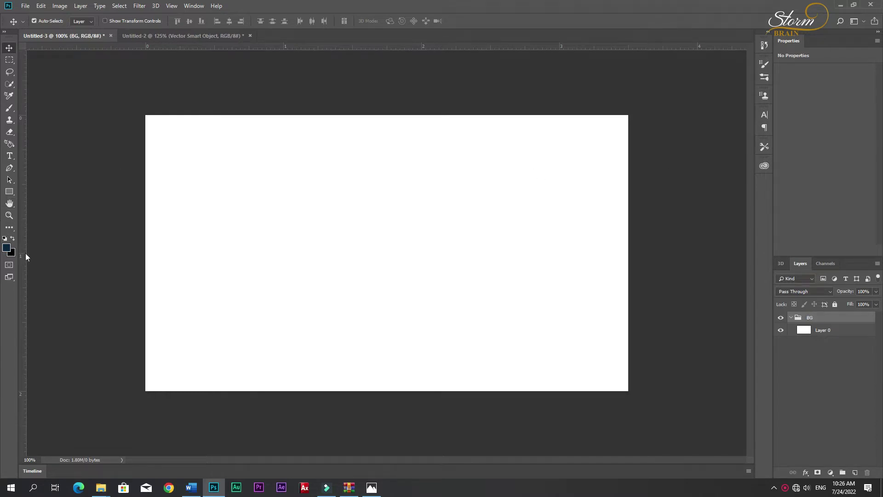
Fill the layer inside the BG group with the dark blue foreground color 0b243d.
{"action": "left_click", "coordinate": [841, 336]}
{"action": "left_click", "coordinate": [7, 247]}
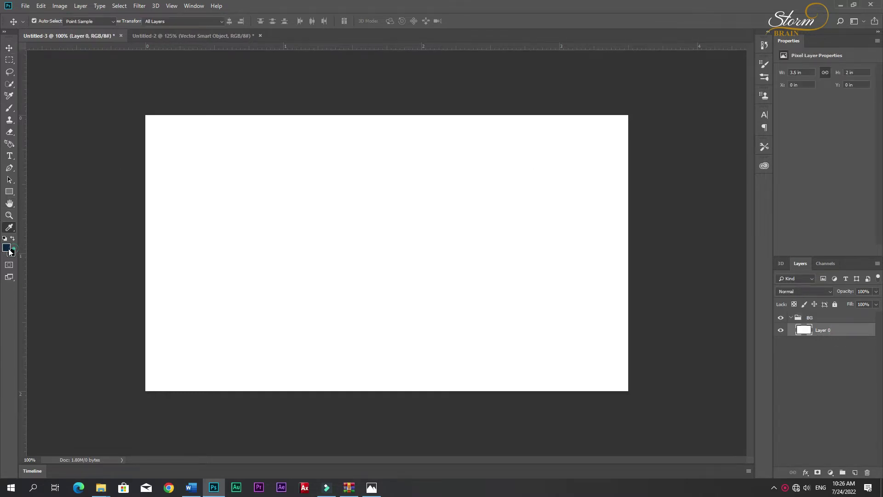
{"action": "double_click", "coordinate": [755, 347]}
{"action": "type", "text": "0b243d"}
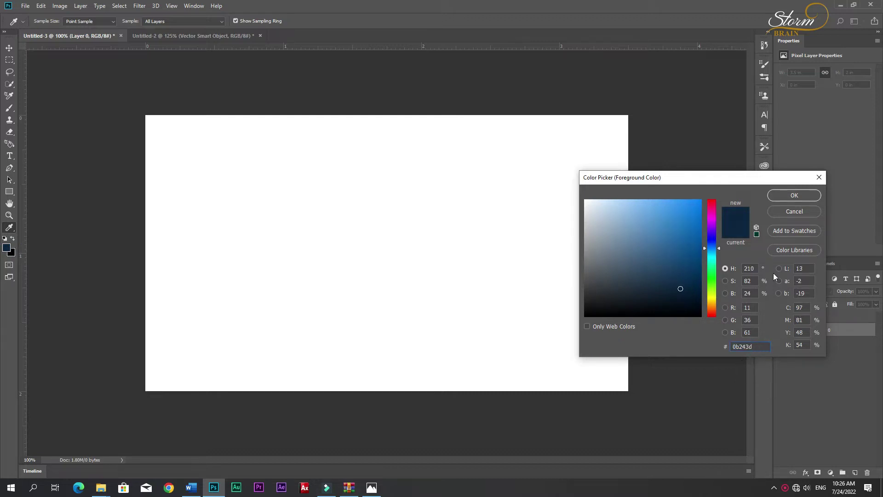
{"action": "left_click", "coordinate": [794, 195]}
{"action": "key", "text": "v"}
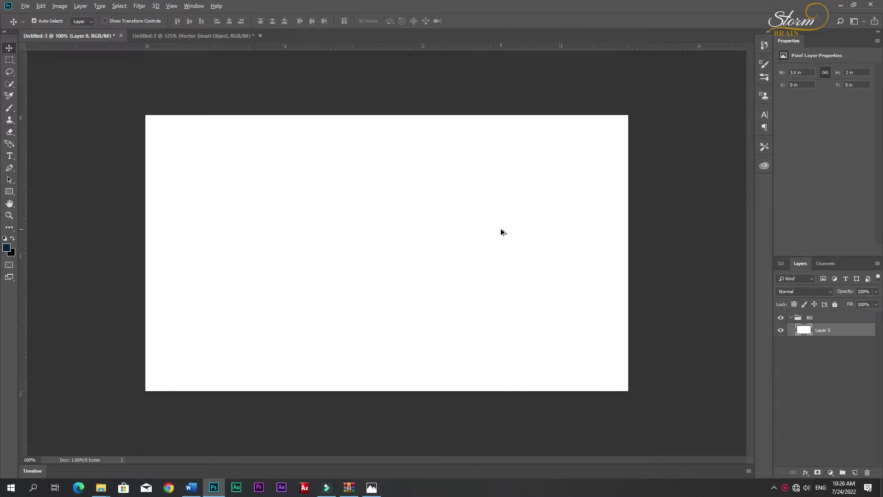
{"action": "key", "text": "alt+BackSpace"}
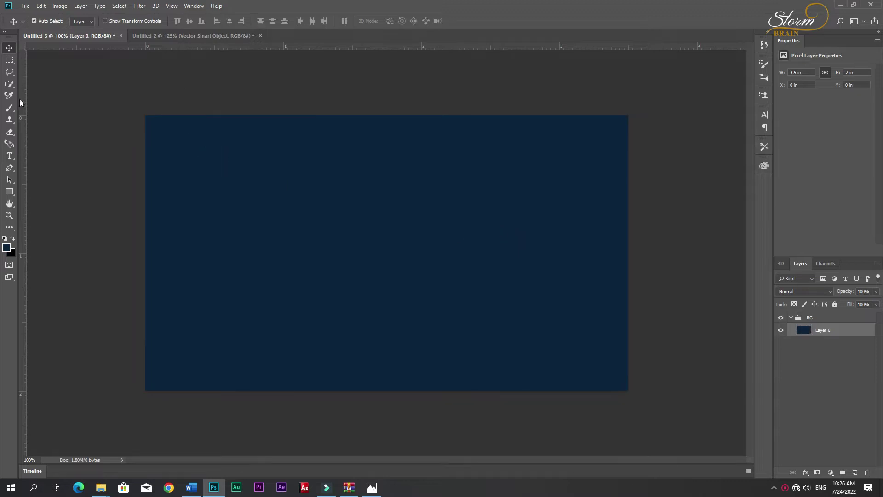
Copy the geometric star pattern from the Untitled-2 document into the Untitled-3 card.
{"action": "left_click", "coordinate": [56, 104]}
{"action": "left_click", "coordinate": [184, 36]}
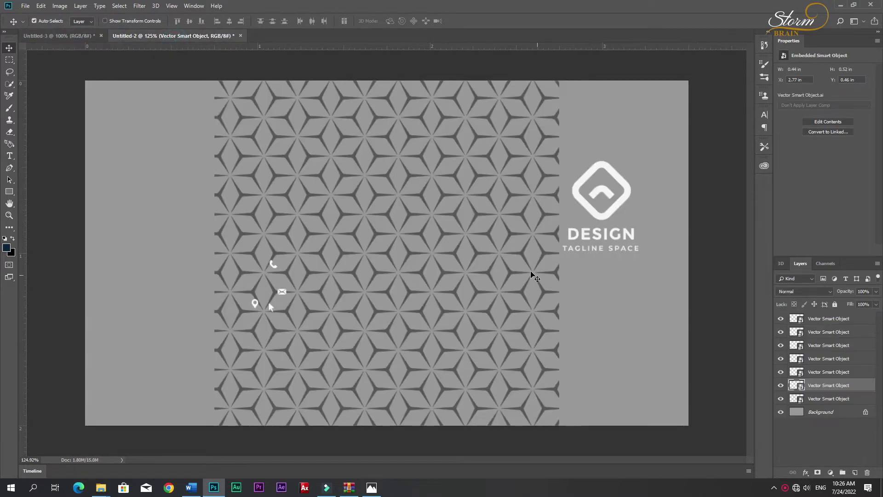
{"action": "left_click", "coordinate": [476, 256]}
{"action": "left_click_drag", "start_coordinate": [476, 257], "coordinate": [367, 263]}
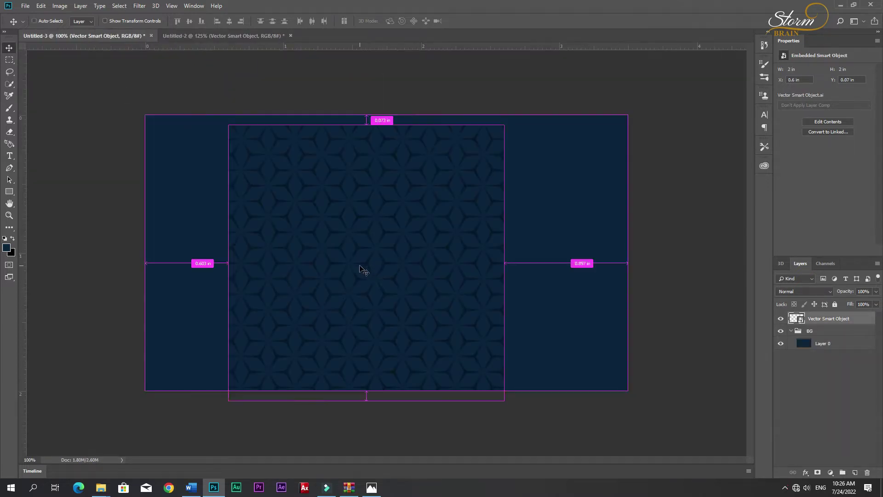
Centre the pattern on the card and enlarge it to about 123% so it covers the whole background.
{"action": "left_click_drag", "start_coordinate": [504, 403], "coordinate": [621, 443]}
{"action": "left_click_drag", "start_coordinate": [425, 374], "coordinate": [445, 361]}
{"action": "scroll", "coordinate": [445, 349], "scroll_direction": "down", "scroll_amount": 4}
{"action": "left_click_drag", "start_coordinate": [497, 364], "coordinate": [506, 371]}
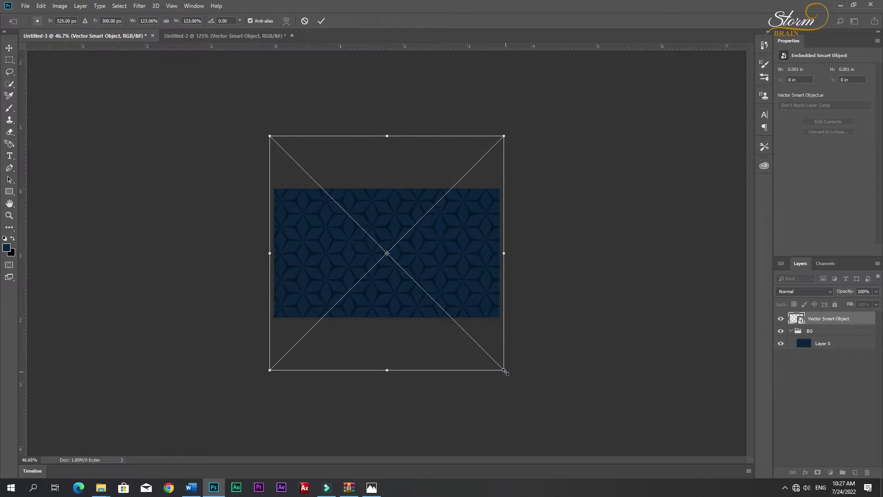
{"action": "scroll", "coordinate": [508, 375], "scroll_direction": "up", "scroll_amount": 6}
{"action": "scroll", "coordinate": [515, 377], "scroll_direction": "down", "scroll_amount": 5}
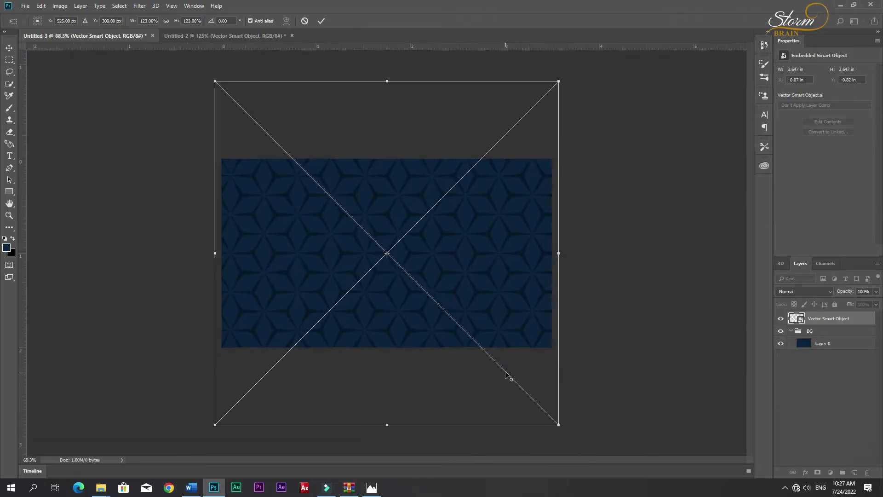
{"action": "left_click_drag", "start_coordinate": [513, 383], "coordinate": [504, 377]}
{"action": "key", "text": "ctrl+z"}
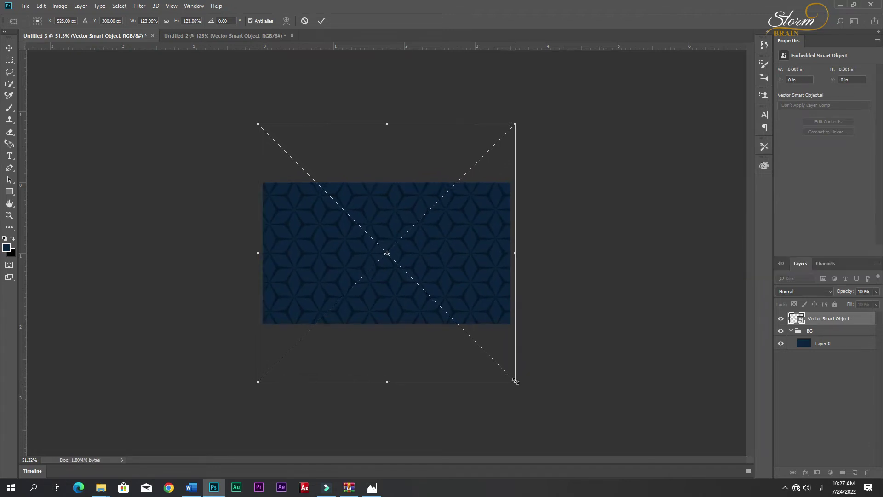
Reduce the pattern's scale to about 117% and check its edges against the card's borders.
{"action": "key", "text": "alt+shift"}
{"action": "left_click_drag", "start_coordinate": [516, 383], "coordinate": [510, 377]}
{"action": "scroll", "coordinate": [496, 341], "scroll_direction": "up", "scroll_amount": 7}
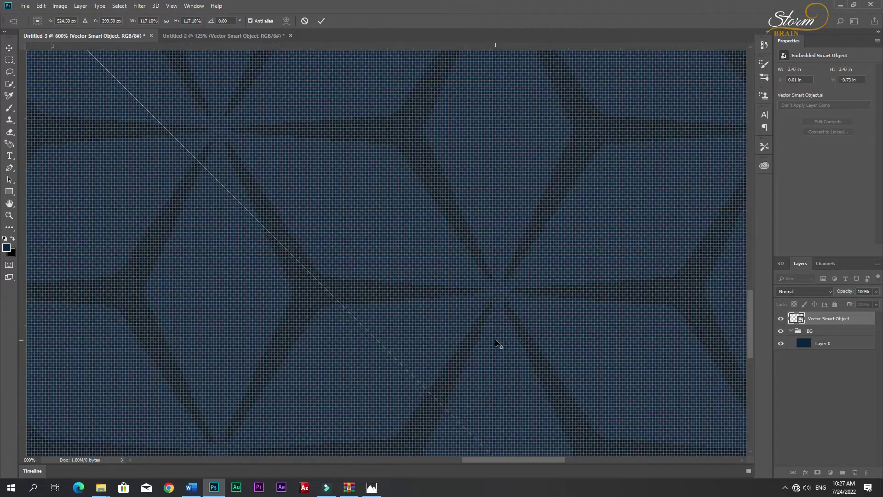
{"action": "scroll", "coordinate": [495, 341], "scroll_direction": "down", "scroll_amount": 6}
{"action": "scroll", "coordinate": [496, 341], "scroll_direction": "up", "scroll_amount": 2}
{"action": "scroll", "coordinate": [532, 341], "scroll_direction": "down", "scroll_amount": 1}
{"action": "scroll", "coordinate": [648, 320], "scroll_direction": "up", "scroll_amount": 1}
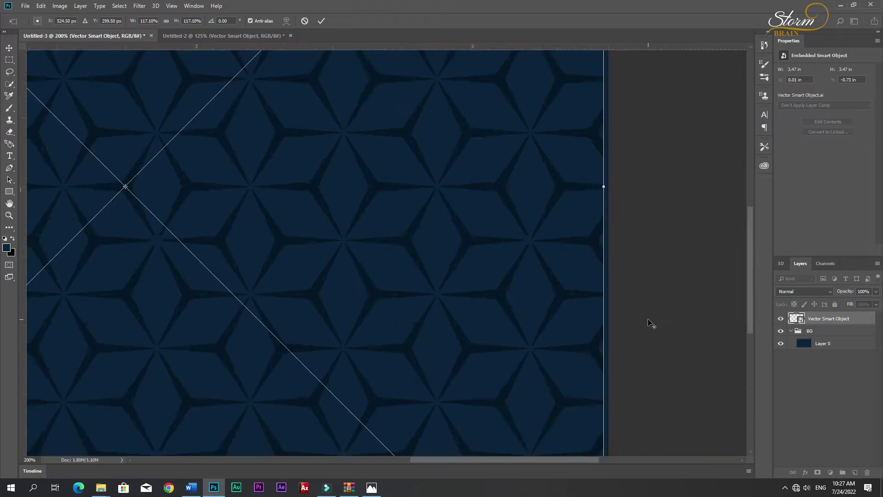
{"action": "scroll", "coordinate": [648, 320], "scroll_direction": "down", "scroll_amount": 2}
{"action": "scroll", "coordinate": [376, 337], "scroll_direction": "up", "scroll_amount": 1}
{"action": "scroll", "coordinate": [156, 317], "scroll_direction": "up", "scroll_amount": 1}
{"action": "scroll", "coordinate": [157, 317], "scroll_direction": "down", "scroll_amount": 1}
{"action": "scroll", "coordinate": [201, 360], "scroll_direction": "down", "scroll_amount": 1}
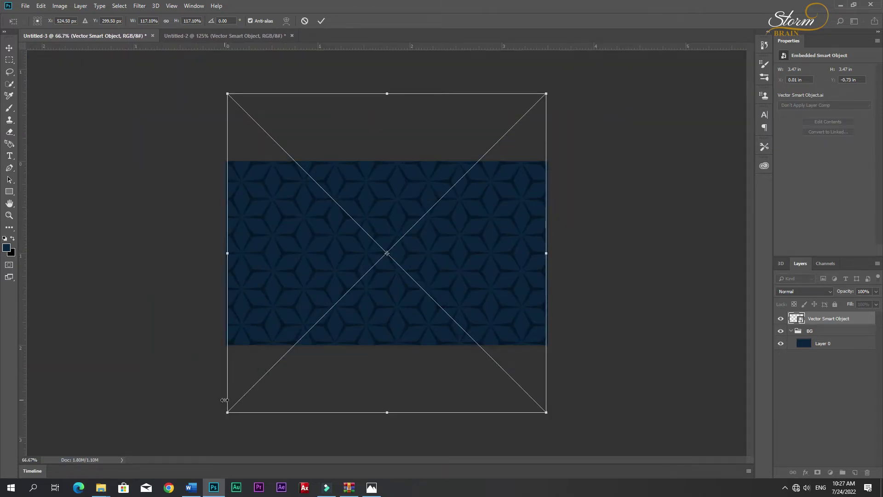
Scale the centred pattern to about 118%, matching the card's 3.5 in width, and apply the transform.
{"action": "left_click_drag", "start_coordinate": [229, 410], "coordinate": [226, 411]}
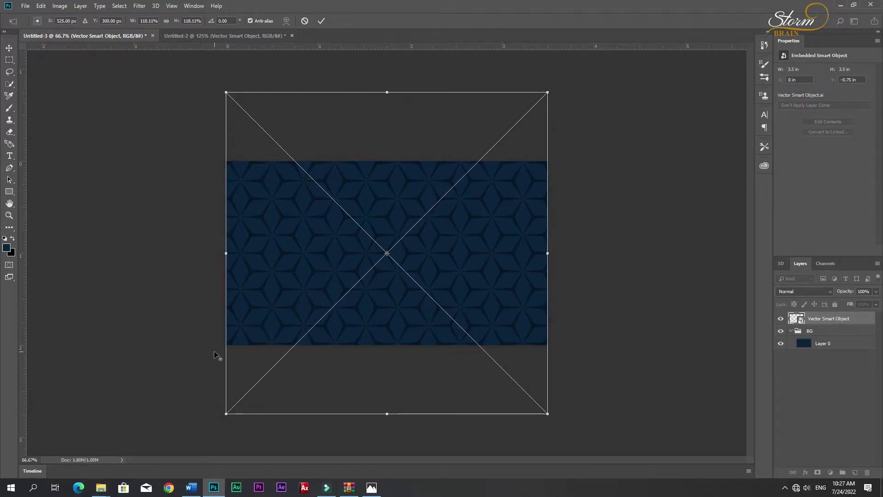
{"action": "scroll", "coordinate": [215, 355], "scroll_direction": "up", "scroll_amount": 2}
{"action": "scroll", "coordinate": [83, 410], "scroll_direction": "up", "scroll_amount": 3}
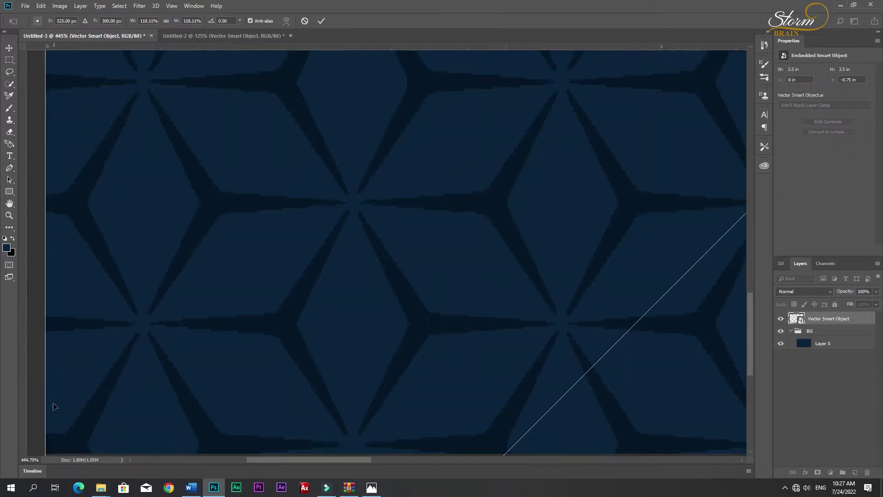
{"action": "scroll", "coordinate": [54, 406], "scroll_direction": "down", "scroll_amount": 1}
{"action": "key", "text": "Return"}
{"action": "scroll", "coordinate": [182, 400], "scroll_direction": "down", "scroll_amount": 4}
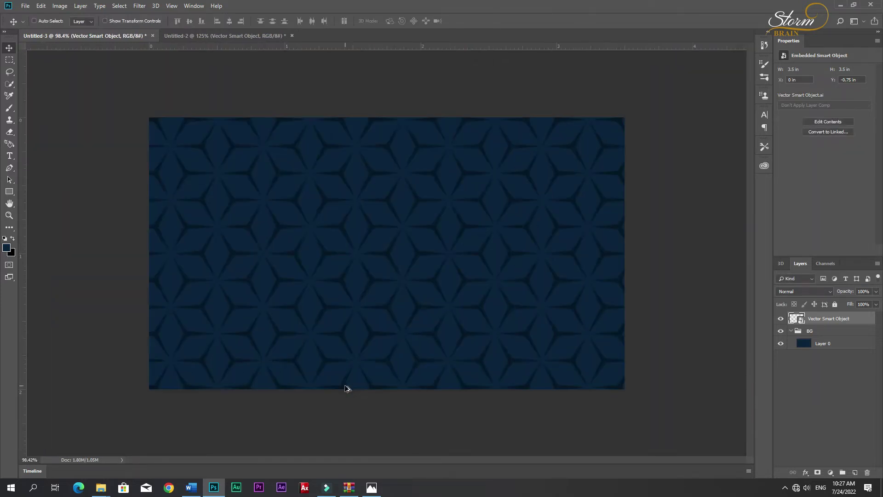
{"action": "scroll", "coordinate": [346, 389], "scroll_direction": "down", "scroll_amount": 2}
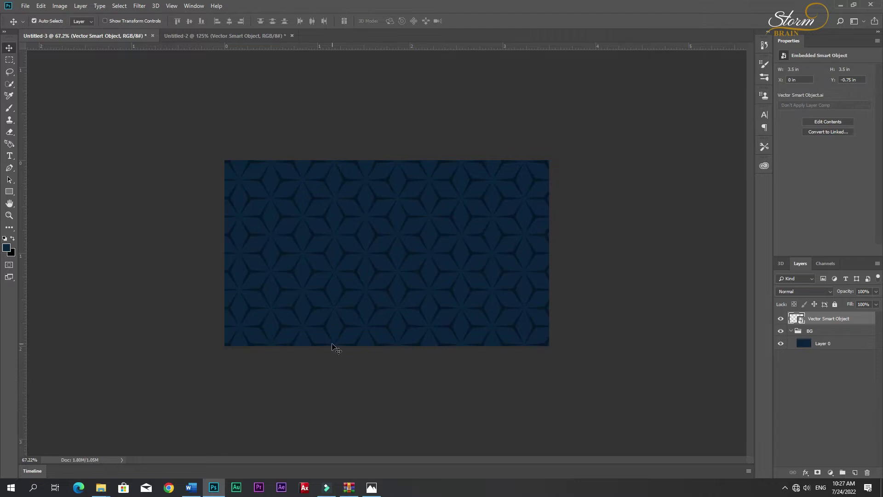
{"action": "scroll", "coordinate": [334, 346], "scroll_direction": "down", "scroll_amount": 1}
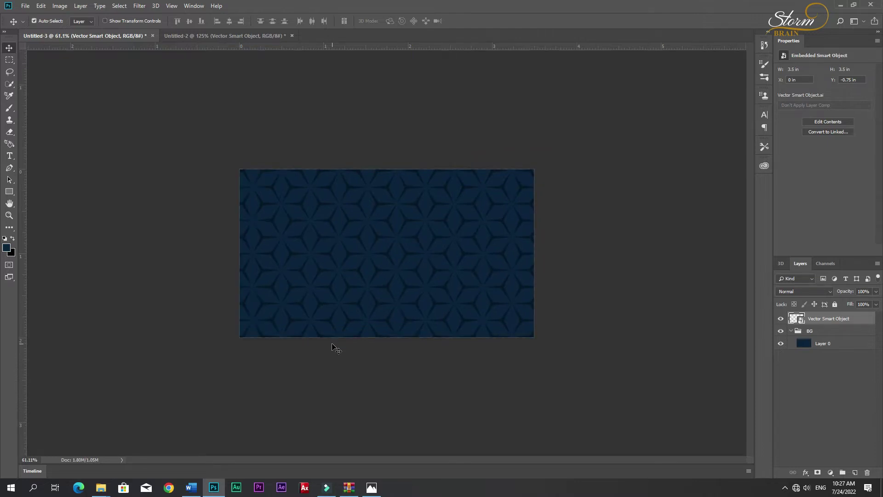
Copy the white DESIGN logo from Untitled-2 into the card, enlarge it and centre it over the pattern.
{"action": "left_click", "coordinate": [181, 35]}
{"action": "left_click_drag", "start_coordinate": [601, 224], "coordinate": [420, 292]}
{"action": "key", "text": "ctrl+t"}
{"action": "left_click_drag", "start_coordinate": [393, 261], "coordinate": [391, 262]}
{"action": "key", "text": "Return"}
{"action": "left_click", "coordinate": [644, 287]}
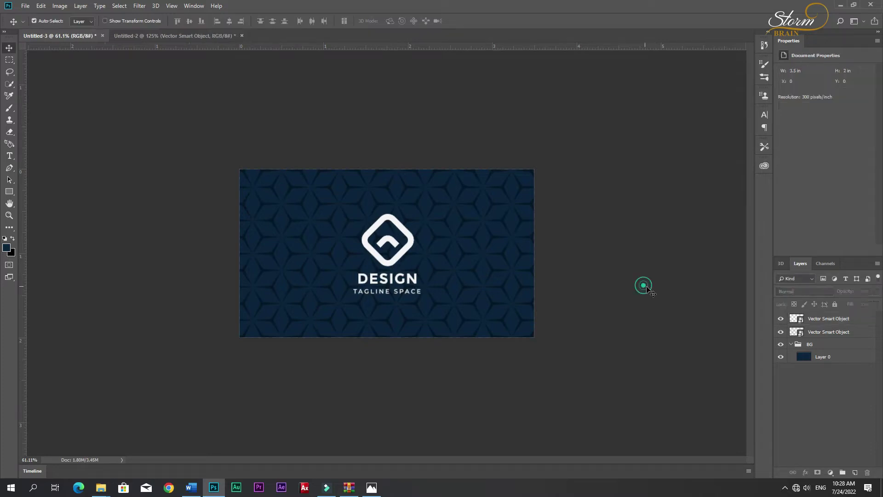
Put the logo, the pattern and the BG group into one new group named Back.
{"action": "left_click", "coordinate": [827, 319]}
{"action": "left_click", "coordinate": [822, 357], "text": "shift"}
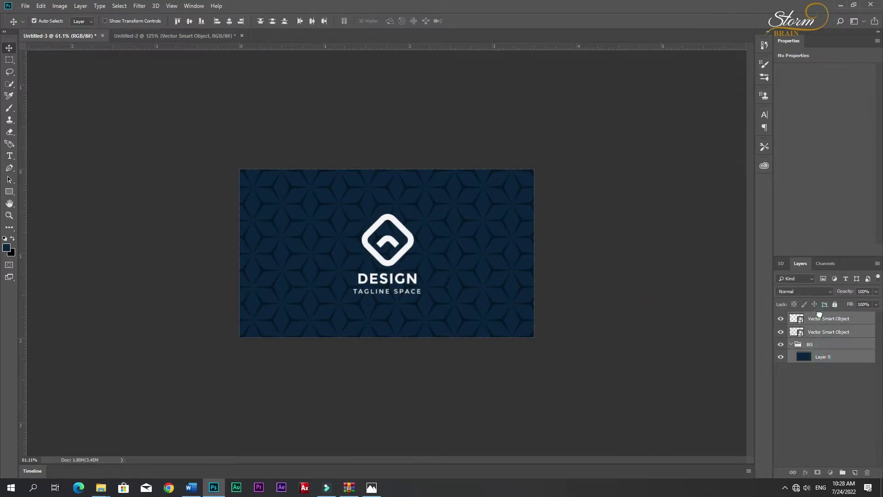
{"action": "left_click", "coordinate": [843, 473]}
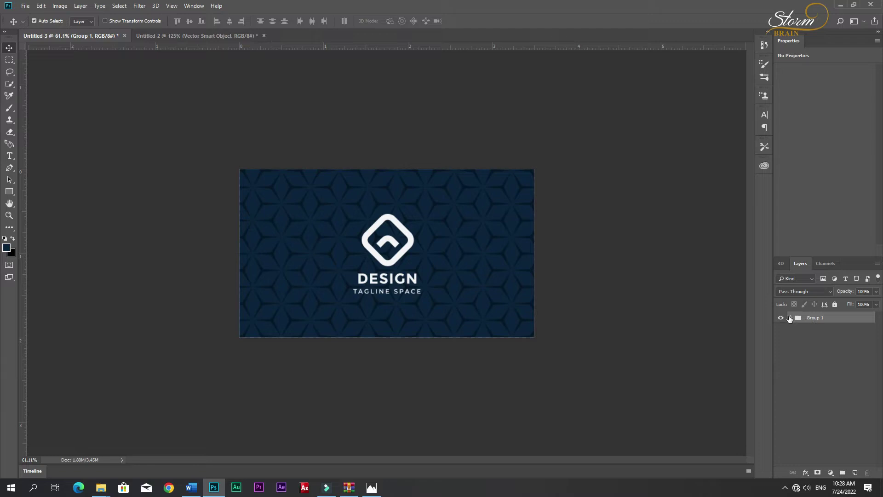
{"action": "double_click", "coordinate": [816, 318]}
{"action": "type", "text": "Back"}
{"action": "key", "text": "Return"}
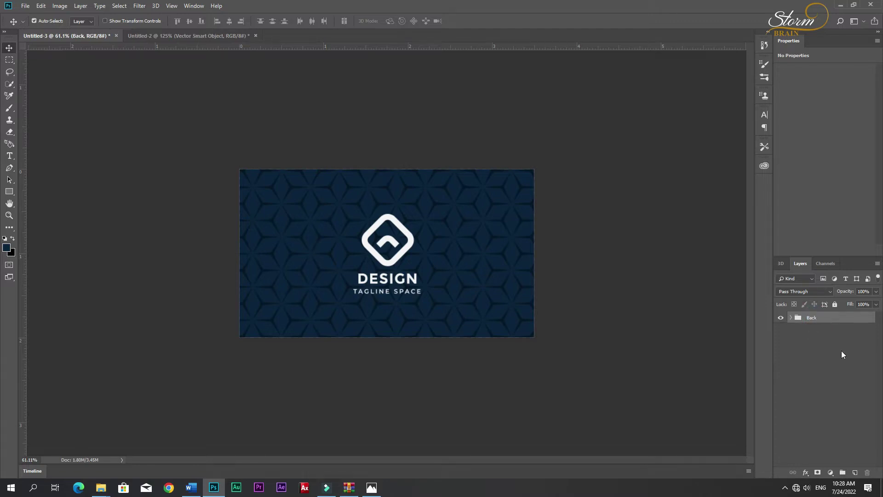
Hide the Back group and add a new empty layer above it.
{"action": "left_click", "coordinate": [781, 318]}
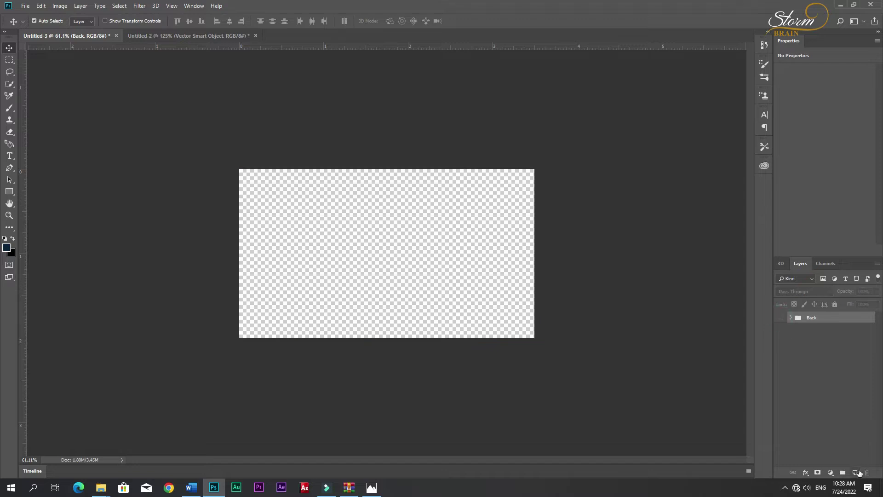
{"action": "left_click", "coordinate": [855, 472]}
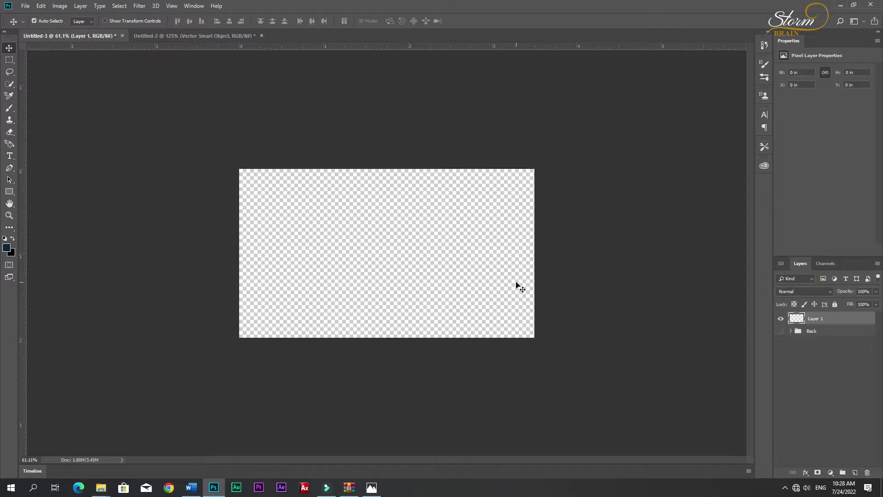
{"action": "left_click", "coordinate": [6, 248]}
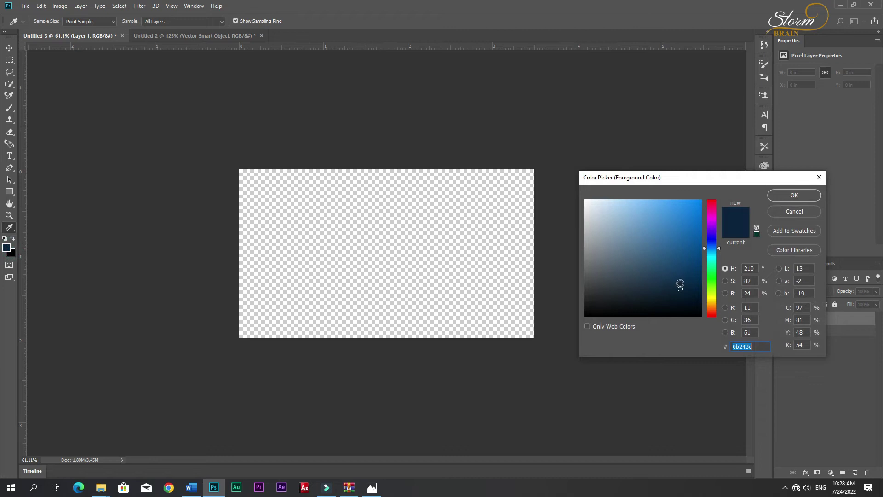
{"action": "left_click", "coordinate": [804, 214]}
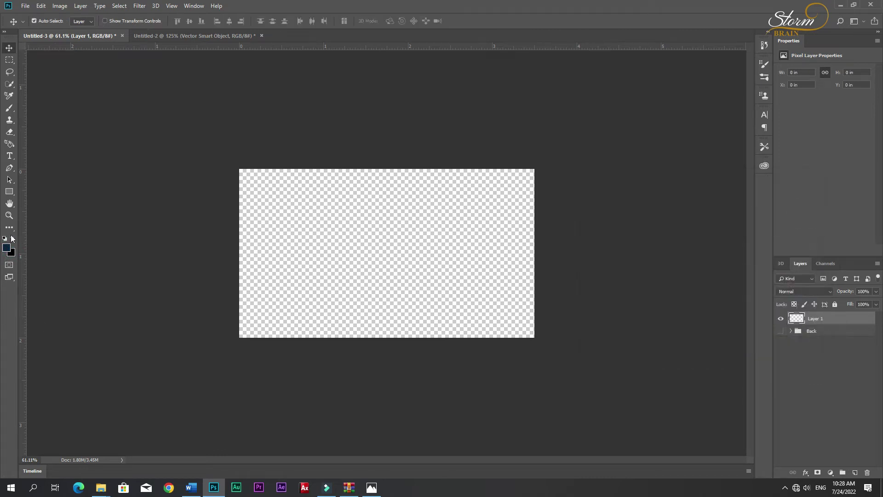
{"action": "left_click", "coordinate": [7, 248]}
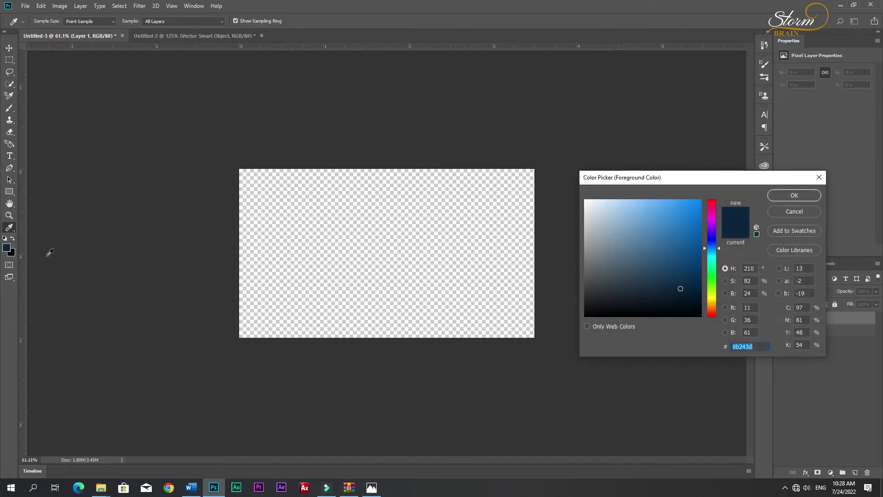
{"action": "left_click", "coordinate": [781, 210]}
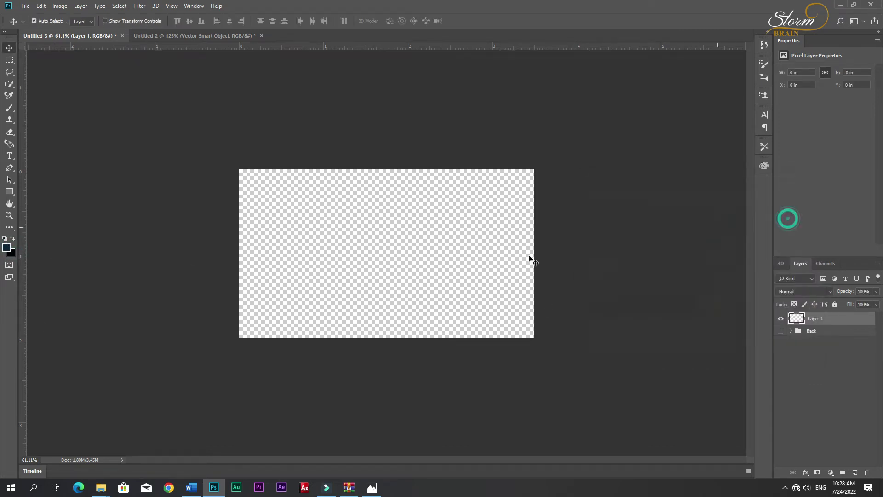
Set the foreground color to white ffffff and fill the new layer with it.
{"action": "left_click", "coordinate": [6, 249]}
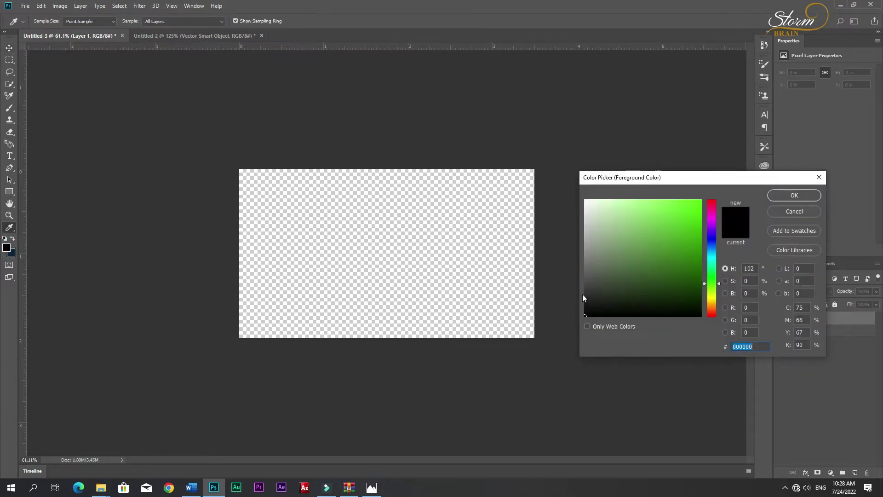
{"action": "type", "text": "ffffff"}
{"action": "left_click", "coordinate": [797, 199]}
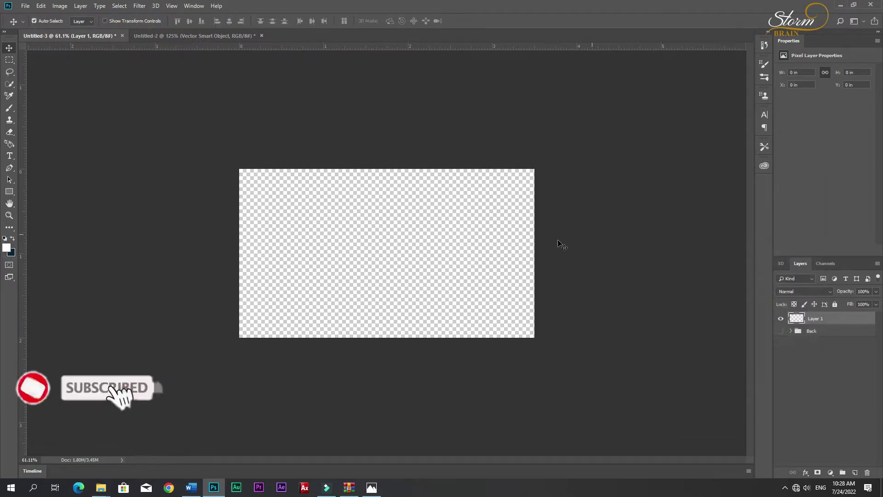
{"action": "key", "text": "alt+BackSpace"}
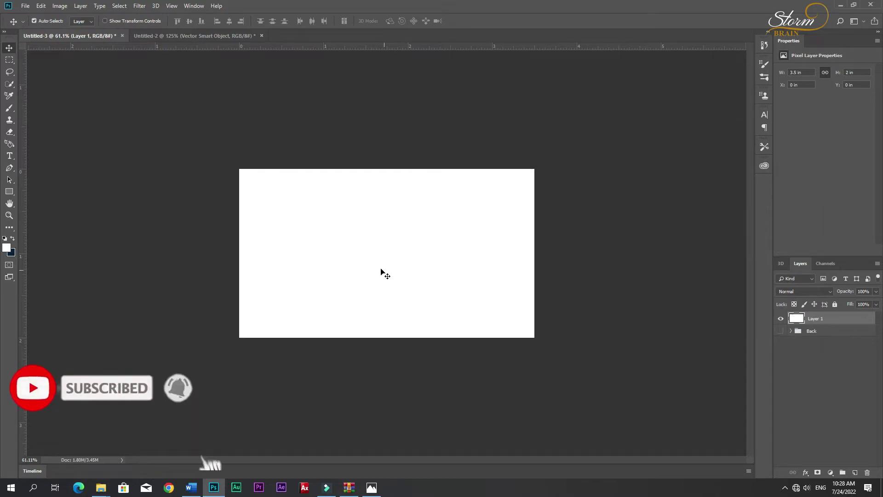
Switch to the Untitled-2 document and delete its dark grey star pattern layer.
{"action": "key", "text": "ctrl+0"}
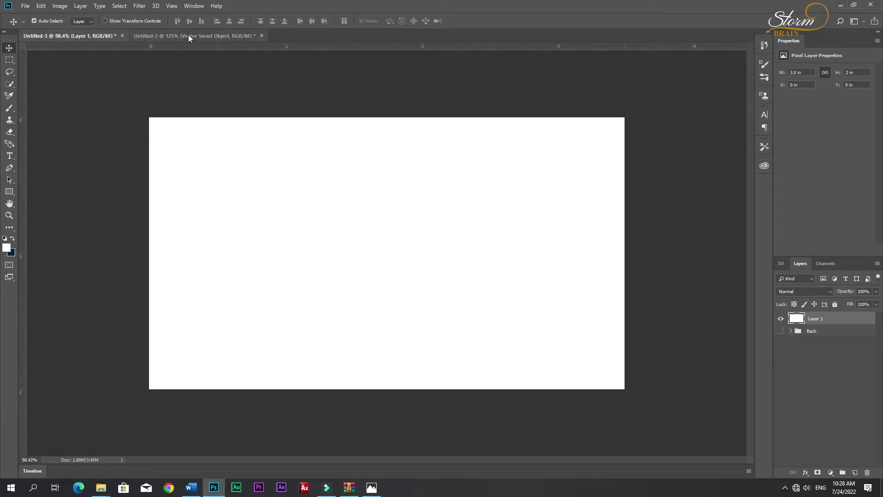
{"action": "left_click", "coordinate": [189, 36]}
{"action": "left_click", "coordinate": [321, 216]}
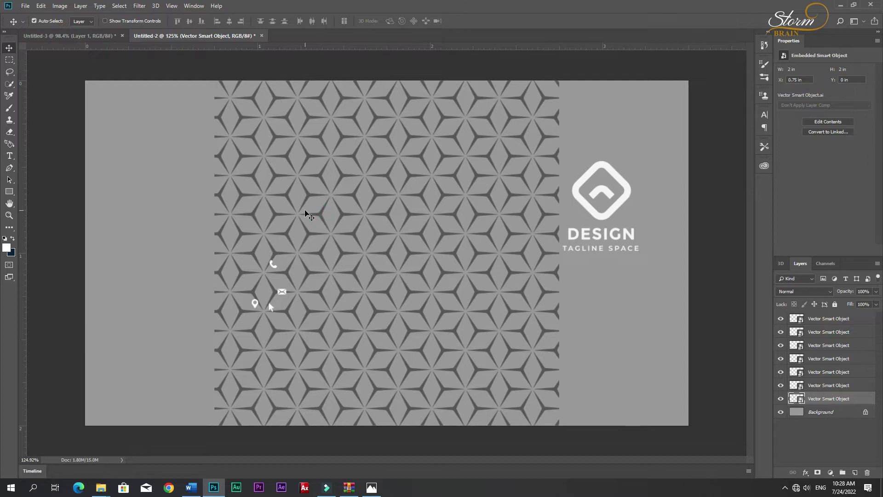
{"action": "key", "text": "Delete"}
Copy the faint light star pattern from Untitled-2 onto the white side of the Untitled-3 card.
{"action": "left_click_drag", "start_coordinate": [276, 216], "coordinate": [158, 119]}
{"action": "left_click", "coordinate": [76, 229]}
{"action": "left_click", "coordinate": [286, 236]}
{"action": "left_click_drag", "start_coordinate": [289, 238], "coordinate": [247, 223]}
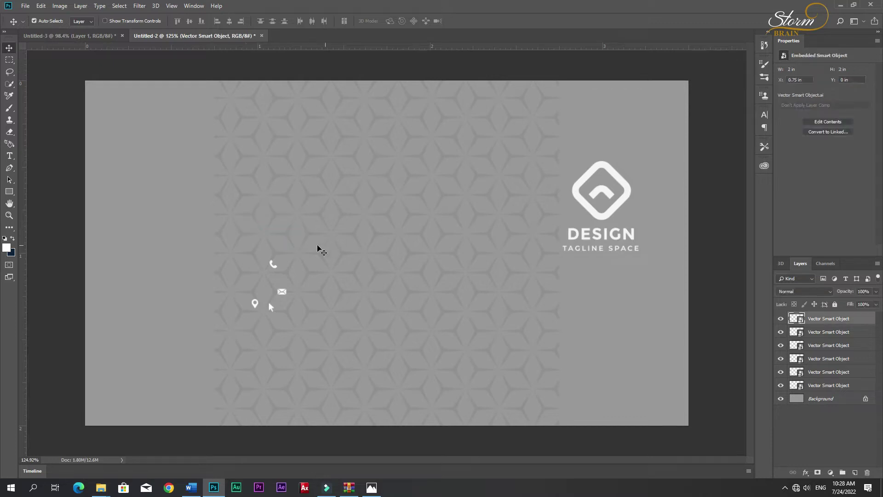
{"action": "left_click", "coordinate": [323, 256]}
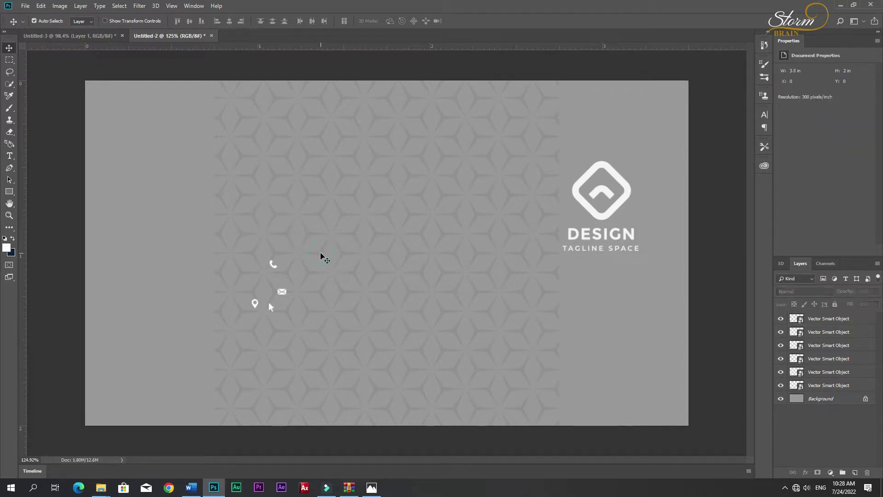
{"action": "left_click", "coordinate": [323, 257], "text": "ctrl"}
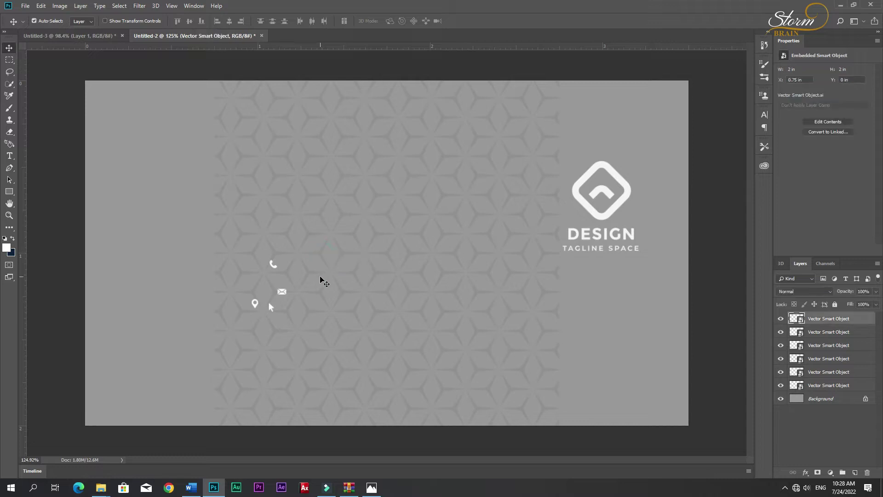
{"action": "key", "text": "ctrl+t"}
{"action": "key", "text": "Escape"}
{"action": "left_click_drag", "start_coordinate": [839, 326], "coordinate": [339, 264]}
Enlarge the copied light pattern to 3.5 in wide so it covers the whole card.
{"action": "key", "text": "ctrl+t"}
{"action": "left_click_drag", "start_coordinate": [345, 327], "coordinate": [374, 322]}
{"action": "left_click_drag", "start_coordinate": [523, 389], "coordinate": [634, 487]}
{"action": "key", "text": "Return"}
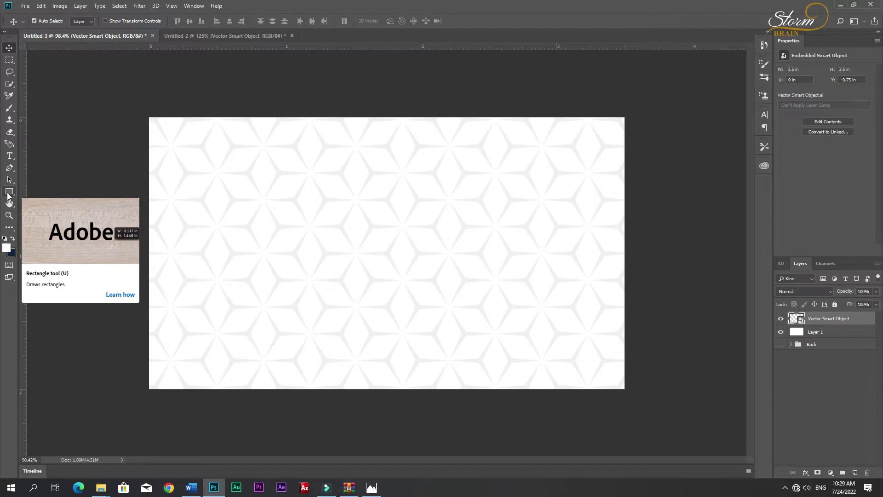
Place horizontal guides at mid-height and about 0.13 in inside the card's upper and lower edges, plus a vertical guide at about 2.1 in.
{"action": "left_click_drag", "start_coordinate": [317, 46], "coordinate": [336, 252]}
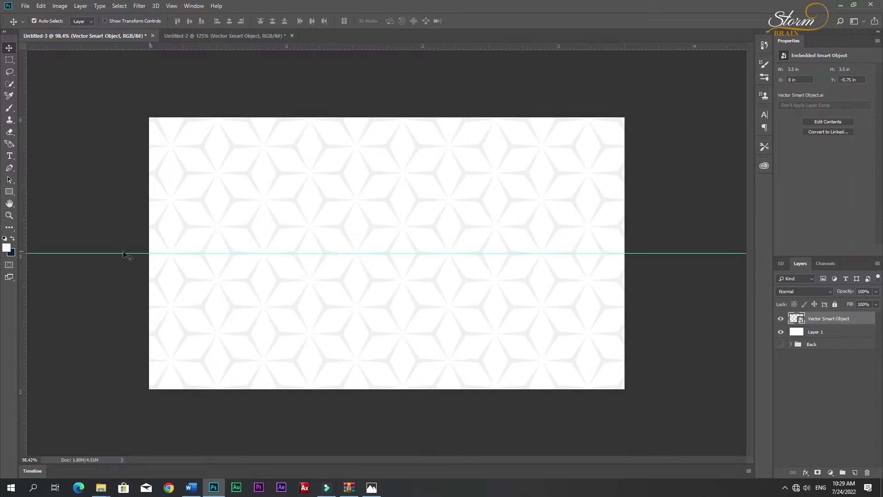
{"action": "left_click_drag", "start_coordinate": [21, 259], "coordinate": [435, 272]}
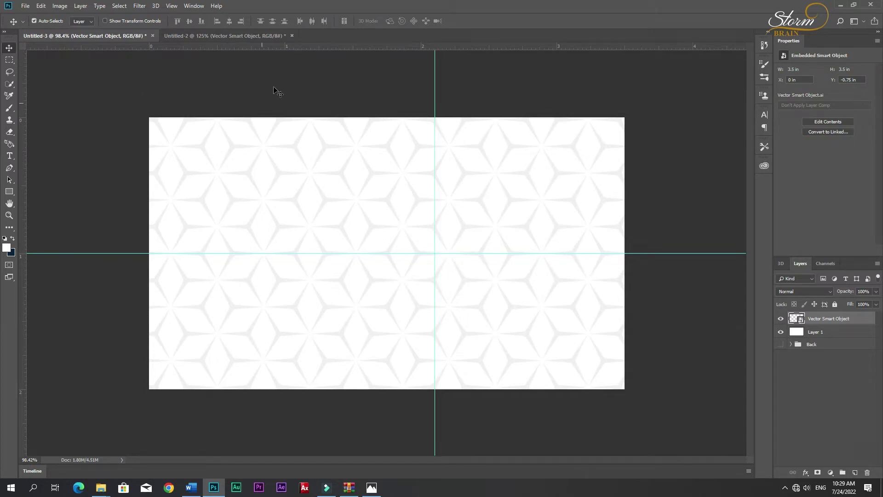
{"action": "left_click_drag", "start_coordinate": [286, 46], "coordinate": [283, 136]}
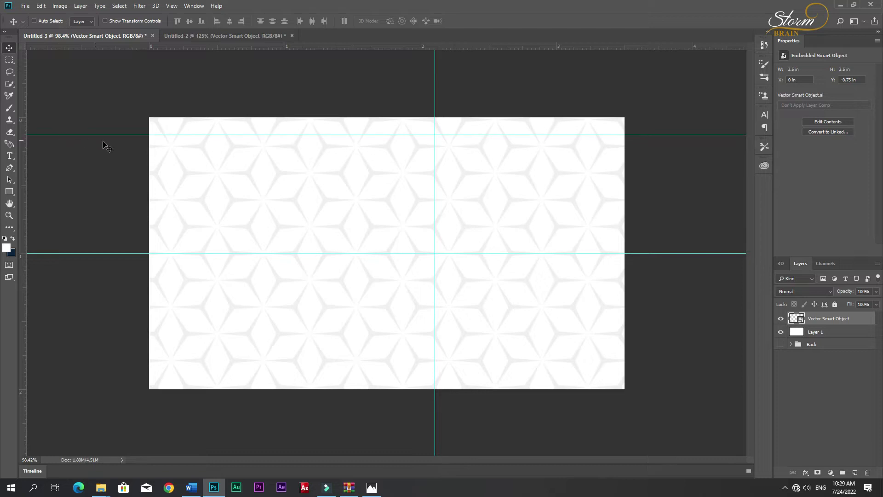
{"action": "scroll", "coordinate": [119, 147], "scroll_direction": "up", "scroll_amount": 8}
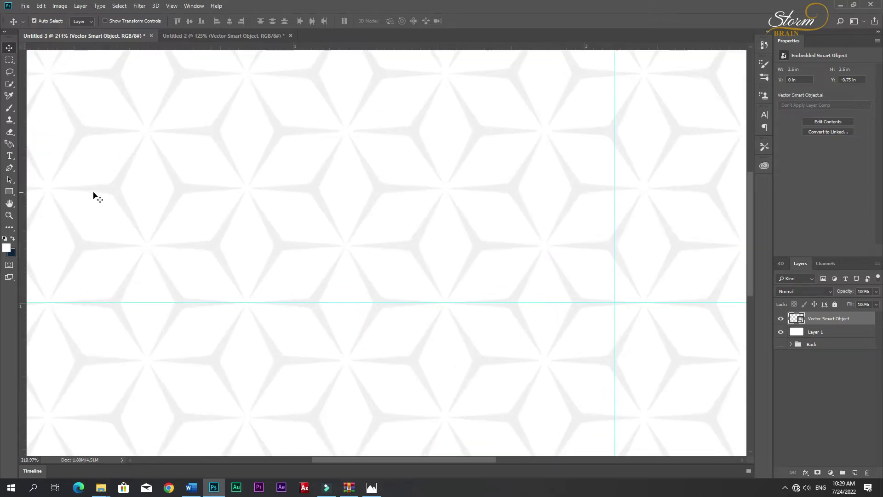
{"action": "scroll", "coordinate": [199, 203], "scroll_direction": "up", "scroll_amount": 5}
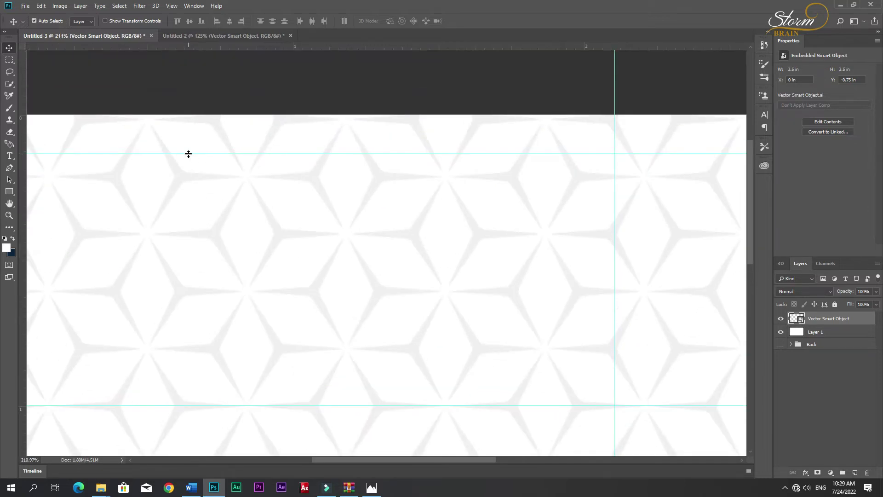
{"action": "left_click_drag", "start_coordinate": [188, 153], "coordinate": [187, 153]}
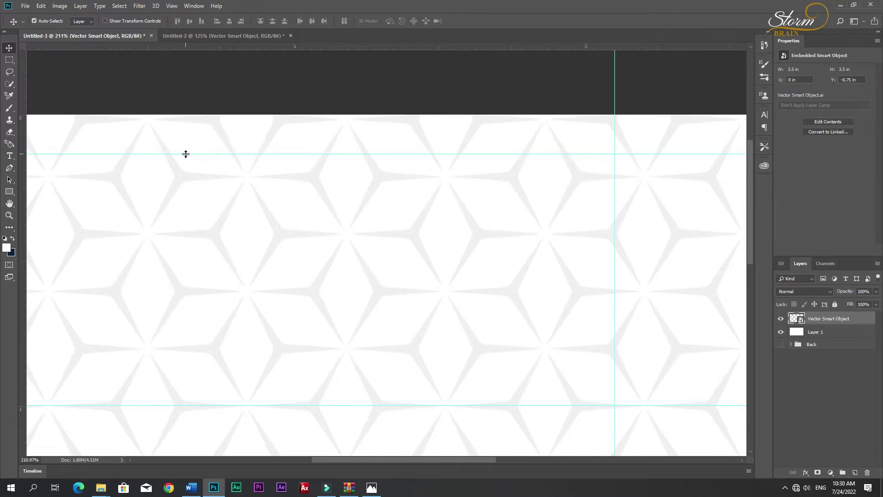
{"action": "scroll", "coordinate": [208, 316], "scroll_direction": "down", "scroll_amount": 5}
{"action": "scroll", "coordinate": [302, 315], "scroll_direction": "up", "scroll_amount": 4}
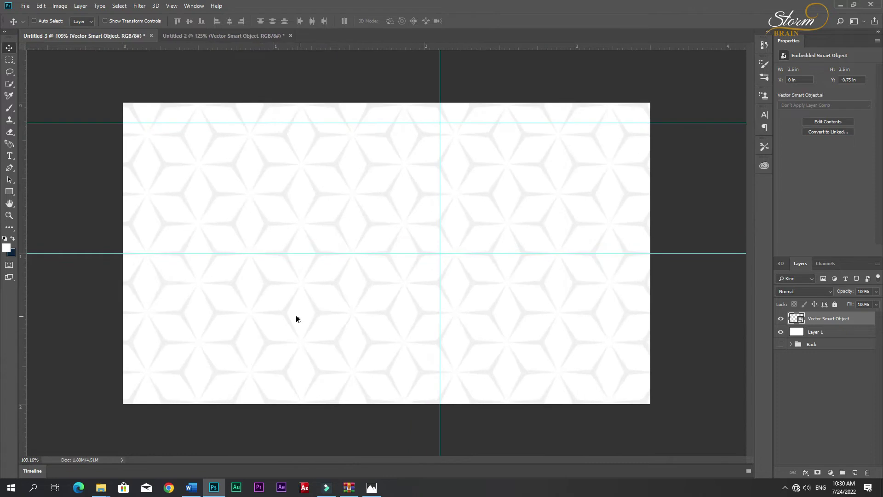
{"action": "scroll", "coordinate": [212, 362], "scroll_direction": "down", "scroll_amount": 2}
{"action": "left_click_drag", "start_coordinate": [199, 48], "coordinate": [173, 399]}
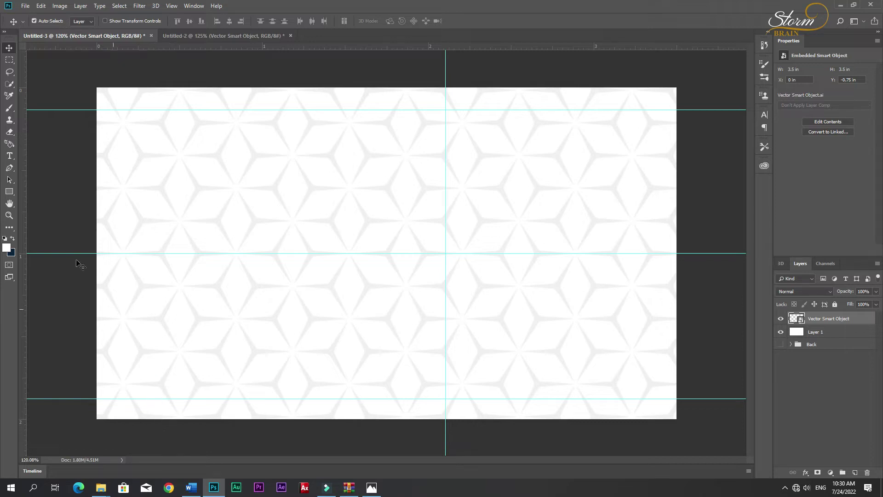
Add a vertical guide at about 1.7 in and draw a closed arrow-shaped Pen path along the guides, starting outside the card's left edge.
{"action": "key", "text": "p"}
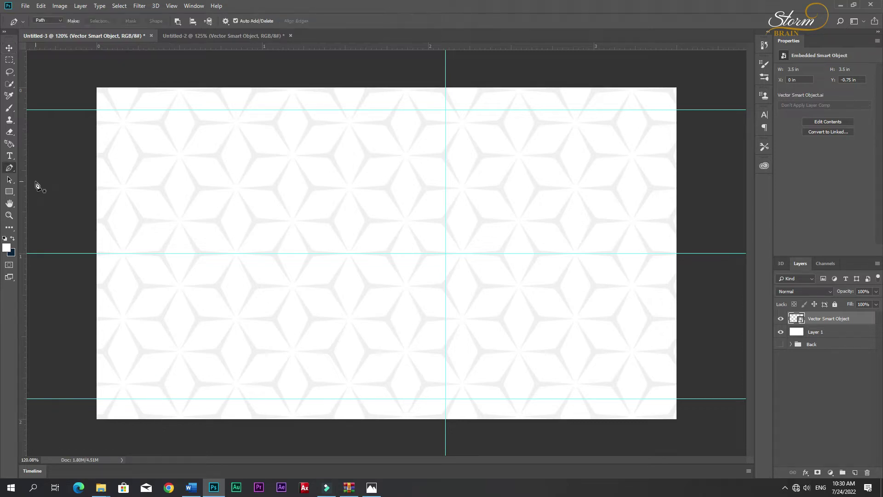
{"action": "left_click", "coordinate": [33, 110]}
{"action": "left_click_drag", "start_coordinate": [22, 197], "coordinate": [376, 207]}
{"action": "left_click", "coordinate": [377, 110]}
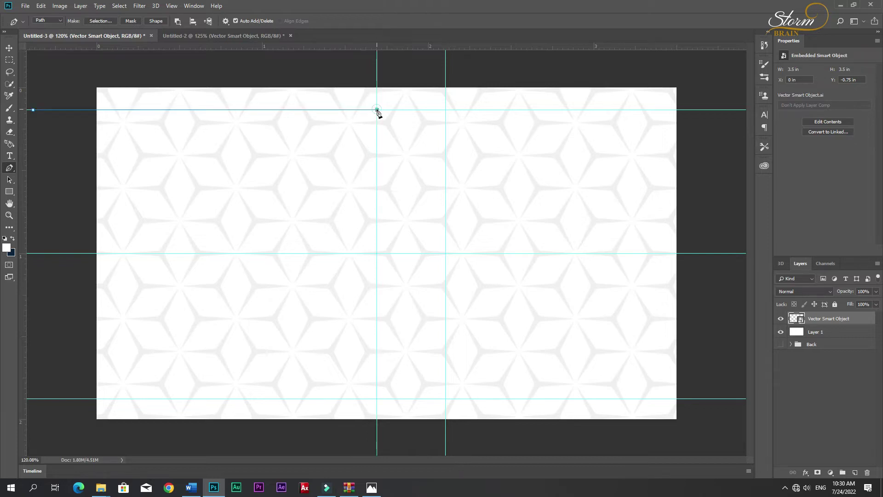
{"action": "left_click", "coordinate": [445, 254]}
{"action": "left_click", "coordinate": [377, 399]}
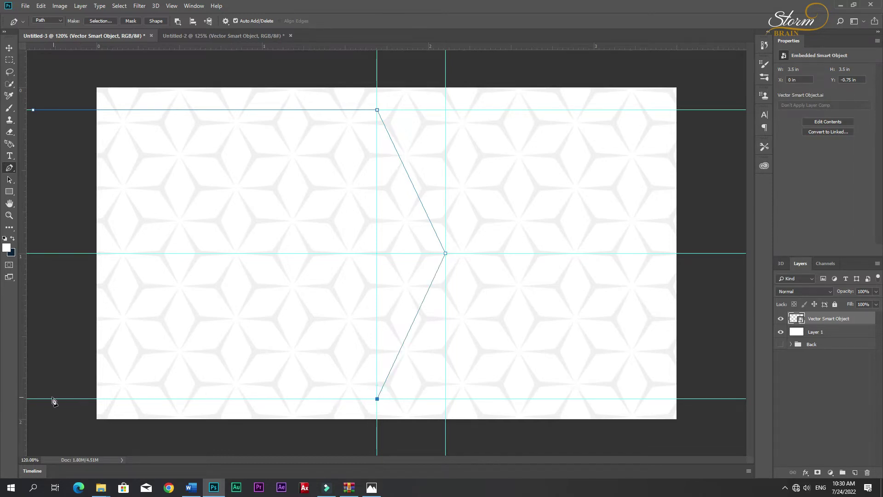
{"action": "left_click", "coordinate": [32, 399]}
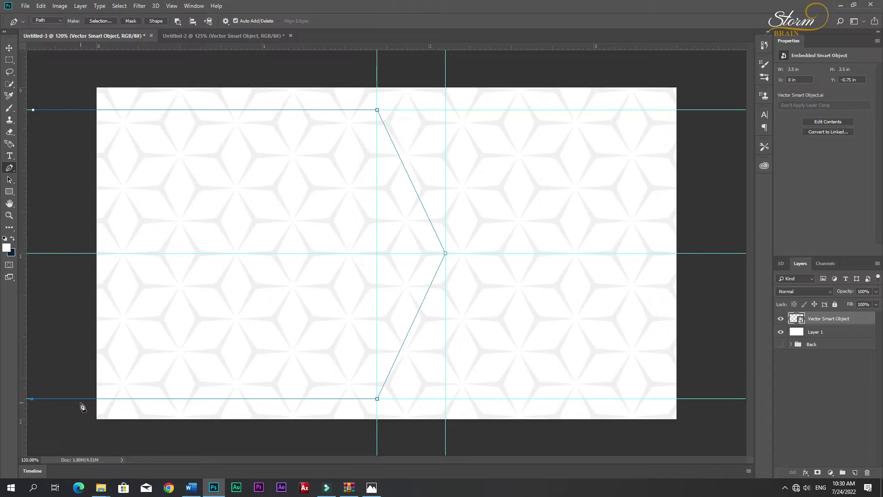
{"action": "left_click", "coordinate": [33, 110]}
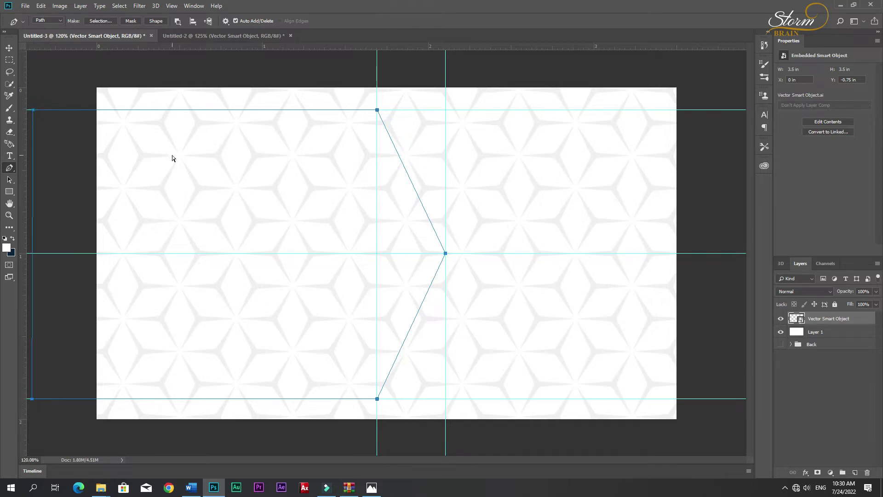
Load the arrow path as a selection, add a new layer and make dark blue the foreground color, undoing the trial fill.
{"action": "key", "text": "ctrl+Return"}
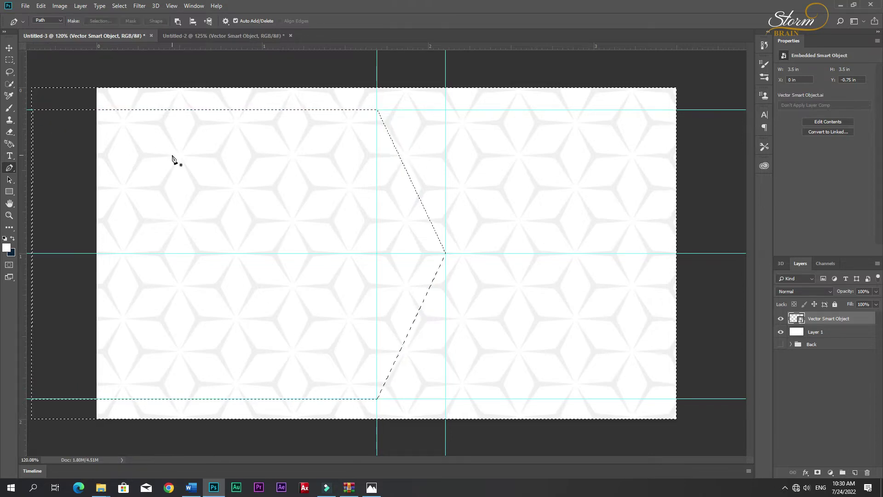
{"action": "left_click", "coordinate": [854, 472]}
{"action": "left_click", "coordinate": [13, 238]}
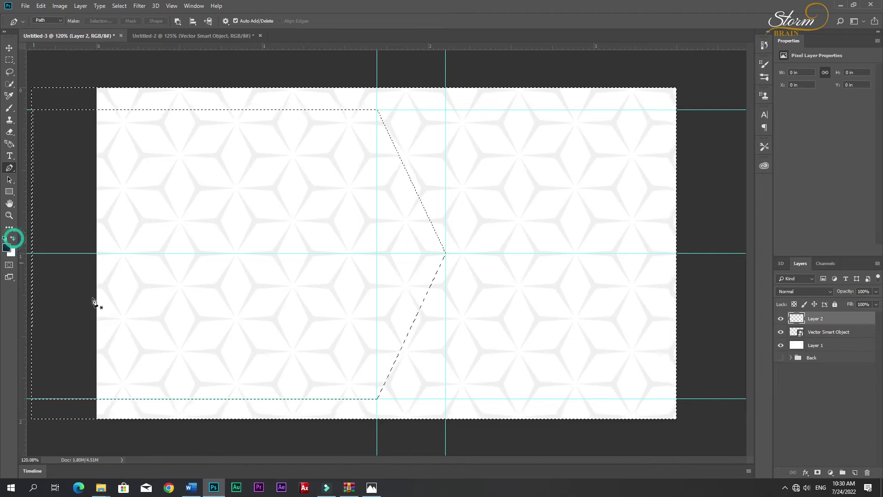
{"action": "key", "text": "alt+BackSpace"}
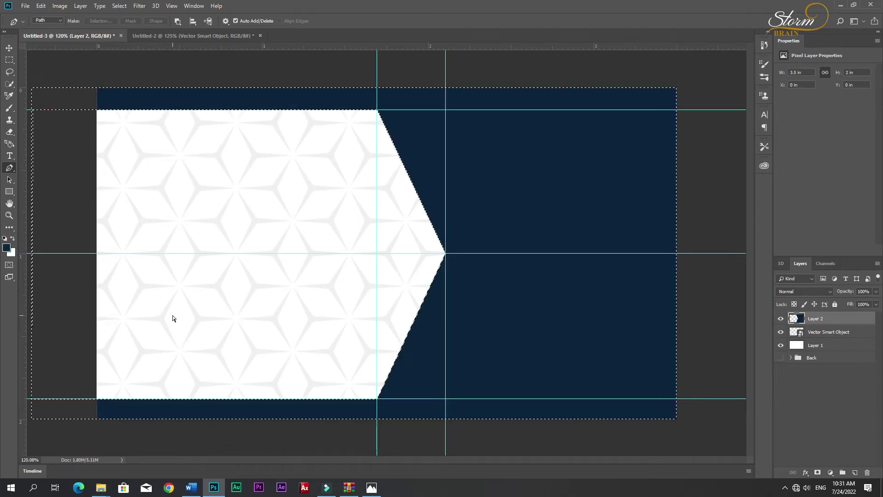
{"action": "key", "text": "ctrl+z"}
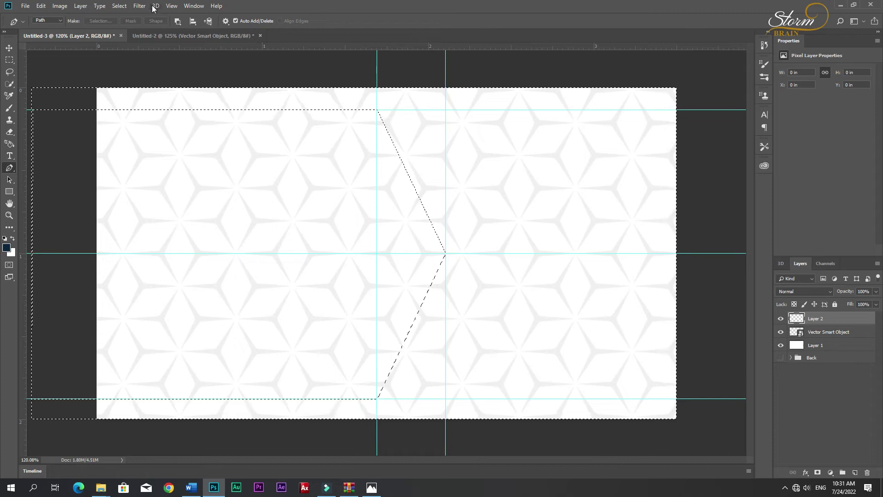
Invert the selection, fill the arrow shape with dark blue on the new layer and deselect.
{"action": "left_click", "coordinate": [119, 6]}
{"action": "left_click", "coordinate": [134, 41]}
{"action": "key", "text": "alt+BackSpace"}
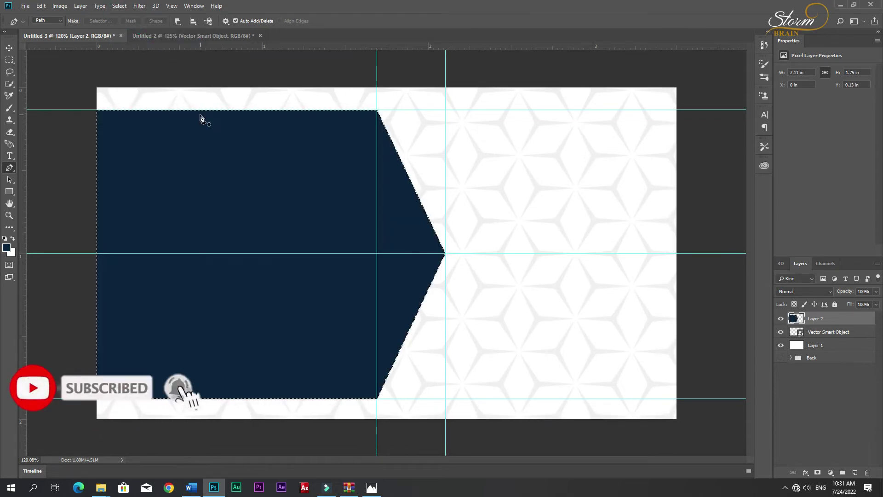
{"action": "key", "text": "ctrl+d"}
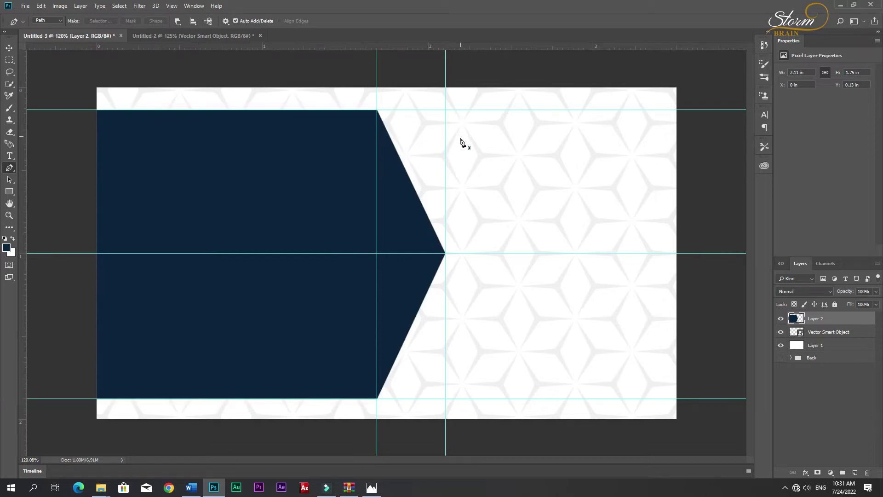
Remove all horizontal and vertical guides from the card.
{"action": "key", "text": "v"}
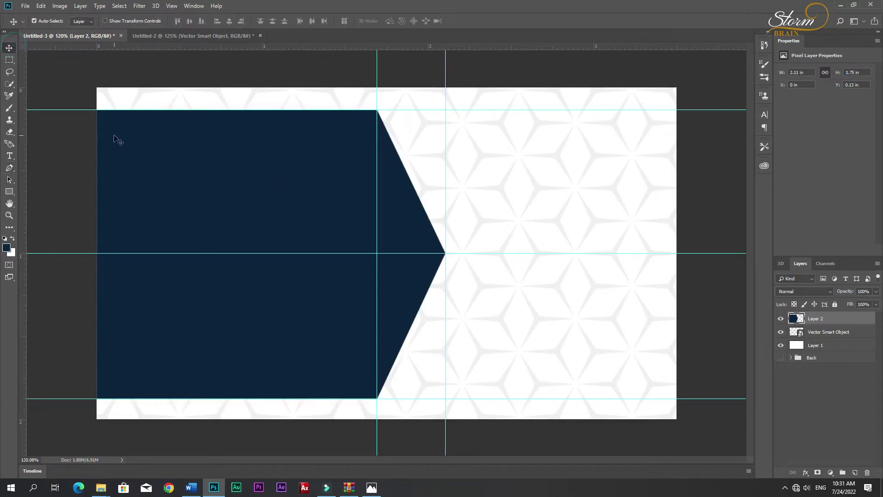
{"action": "left_click_drag", "start_coordinate": [377, 253], "coordinate": [363, 46]}
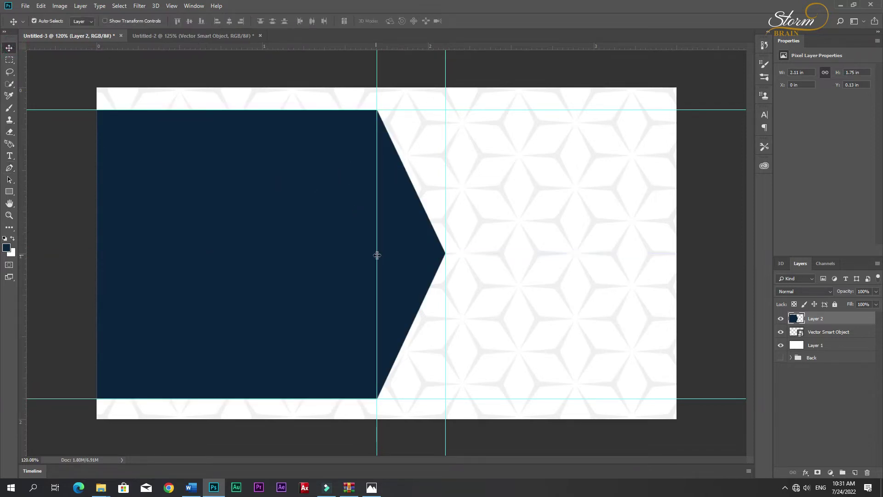
{"action": "left_click_drag", "start_coordinate": [377, 256], "coordinate": [14, 236]}
{"action": "left_click_drag", "start_coordinate": [447, 270], "coordinate": [19, 292]}
{"action": "left_click_drag", "start_coordinate": [325, 398], "coordinate": [364, 44]}
{"action": "left_click_drag", "start_coordinate": [376, 109], "coordinate": [380, 44]}
Resize the dark blue arrow shape to about 2.22 × 1.32 in and centre it vertically on the card.
{"action": "key", "text": "ctrl+t"}
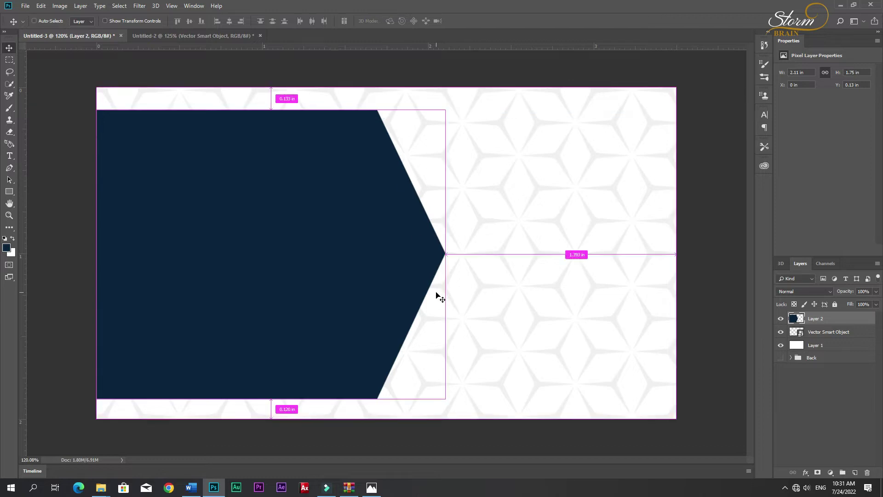
{"action": "left_click_drag", "start_coordinate": [273, 399], "coordinate": [284, 328]}
{"action": "left_click_drag", "start_coordinate": [447, 219], "coordinate": [465, 219]}
{"action": "left_click_drag", "start_coordinate": [283, 325], "coordinate": [282, 328]}
{"action": "left_click_drag", "start_coordinate": [327, 250], "coordinate": [325, 290]}
{"action": "key", "text": "Return"}
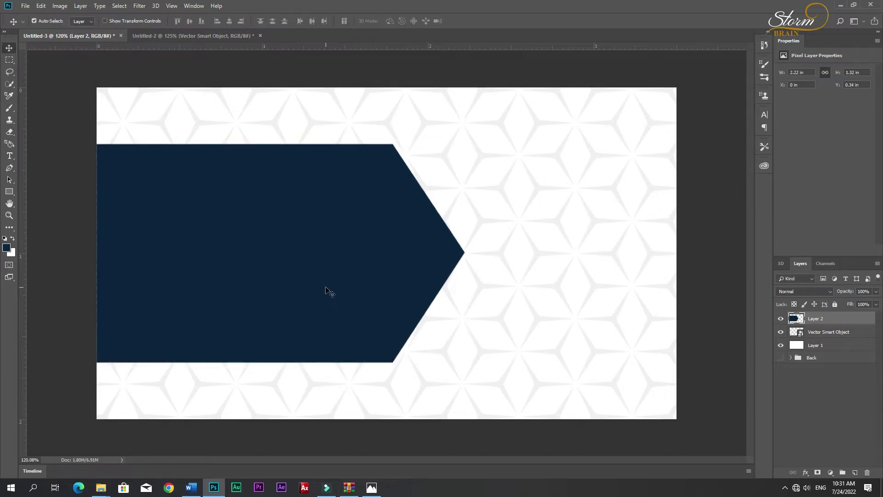
Copy the white location pin icon from Untitled-2 into the card and place its layer above the dark blue arrow shape.
{"action": "left_click", "coordinate": [587, 259]}
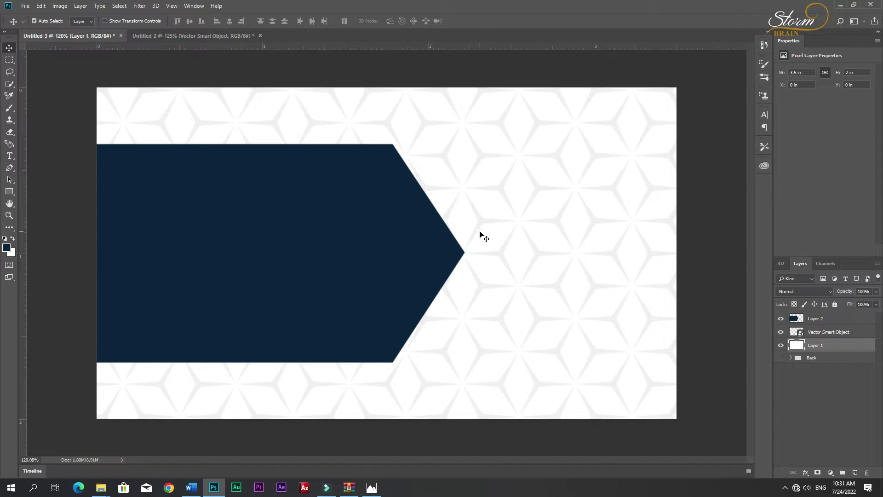
{"action": "left_click", "coordinate": [177, 34]}
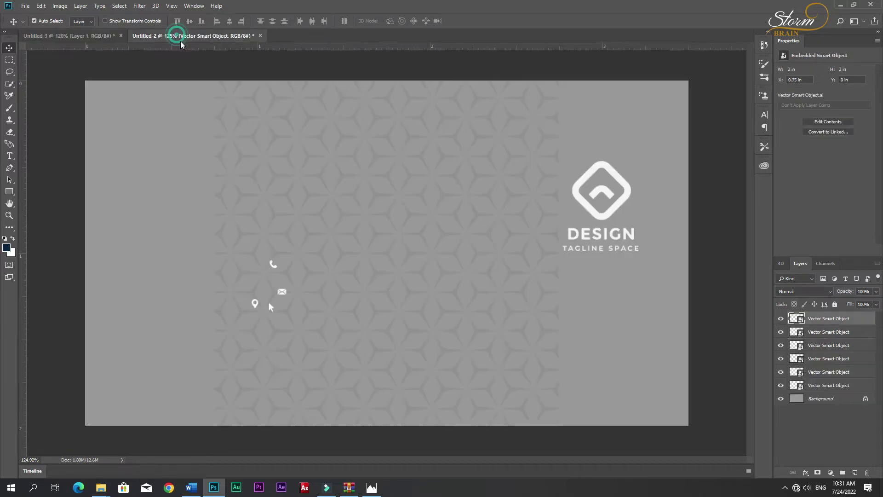
{"action": "left_click_drag", "start_coordinate": [283, 292], "coordinate": [281, 293]}
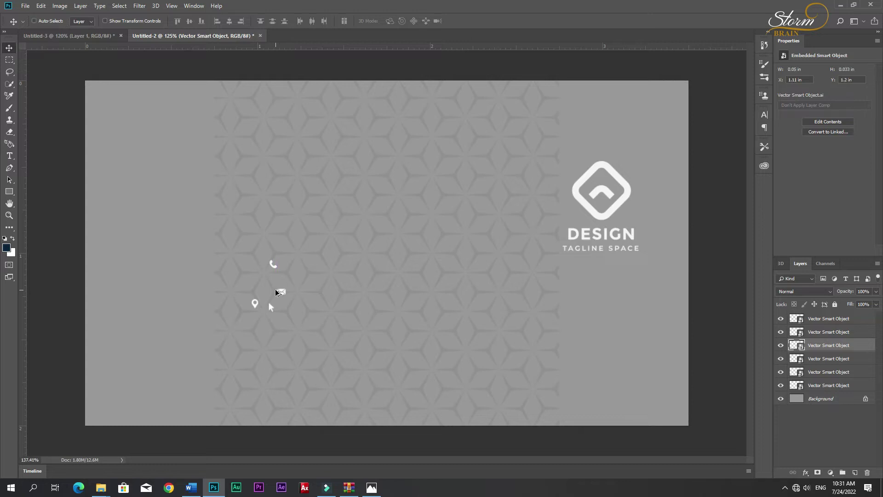
{"action": "scroll", "coordinate": [279, 292], "scroll_direction": "up", "scroll_amount": 3}
{"action": "left_click", "coordinate": [222, 325]}
{"action": "left_click_drag", "start_coordinate": [221, 325], "coordinate": [175, 200]}
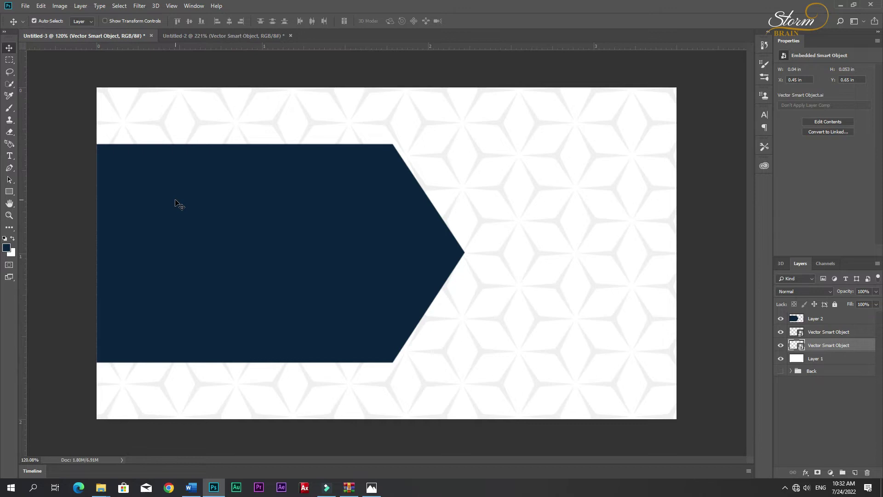
{"action": "left_click_drag", "start_coordinate": [813, 346], "coordinate": [814, 315]}
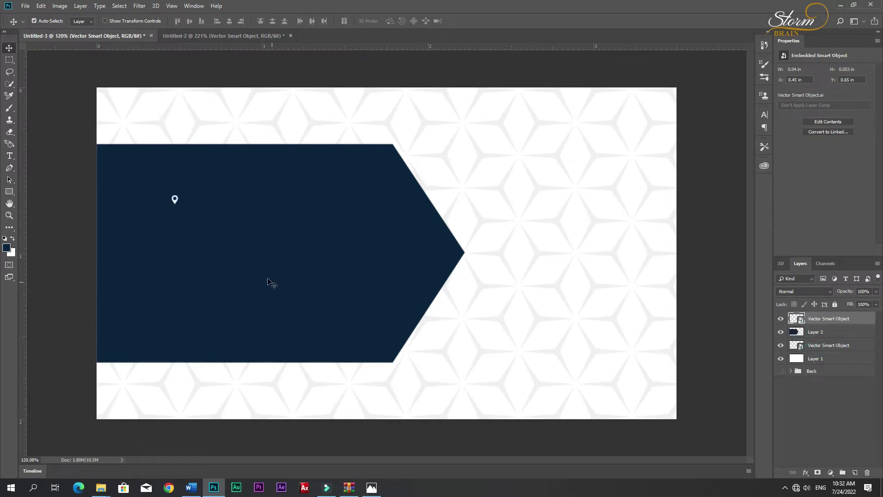
{"action": "scroll", "coordinate": [155, 209], "scroll_direction": "up", "scroll_amount": 2}
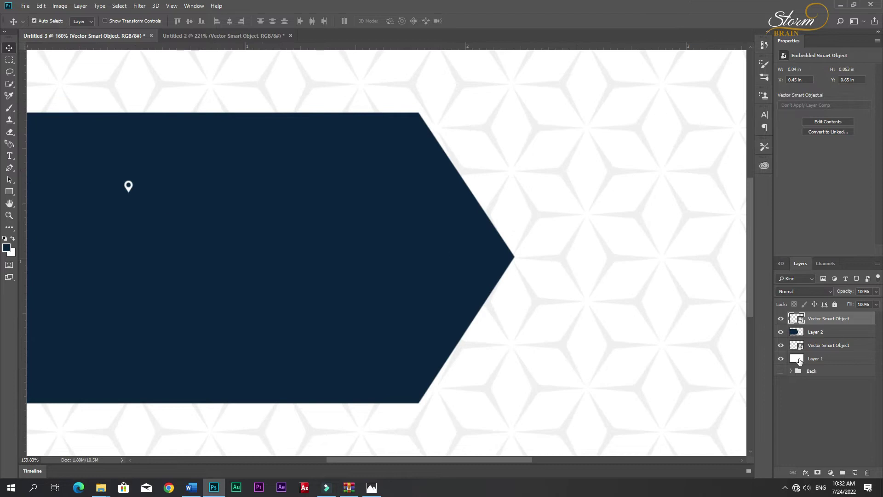
Group the white background layer with the pattern layer above it and name the group BG.
{"action": "left_click", "coordinate": [800, 361]}
{"action": "left_click", "coordinate": [823, 345], "text": "shift"}
{"action": "left_click_drag", "start_coordinate": [823, 345], "coordinate": [844, 475]}
{"action": "double_click", "coordinate": [815, 345]}
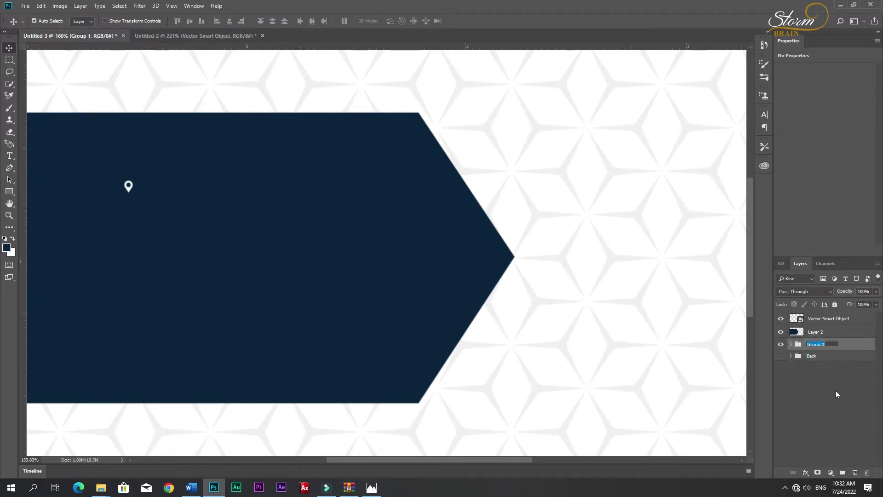
{"action": "type", "text": "BG"}
{"action": "key", "text": "Return"}
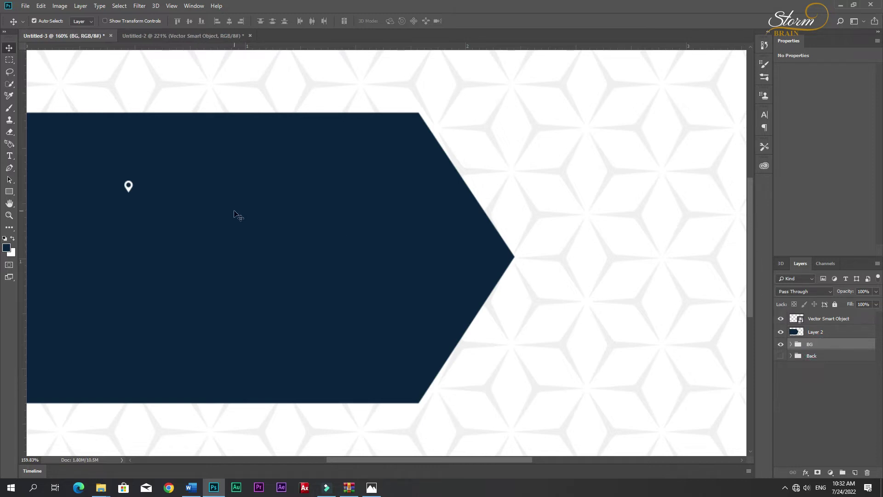
Move the location pin closer to the card's left edge and copy the phone icon from Untitled-2 below it.
{"action": "left_click_drag", "start_coordinate": [353, 460], "coordinate": [321, 460]}
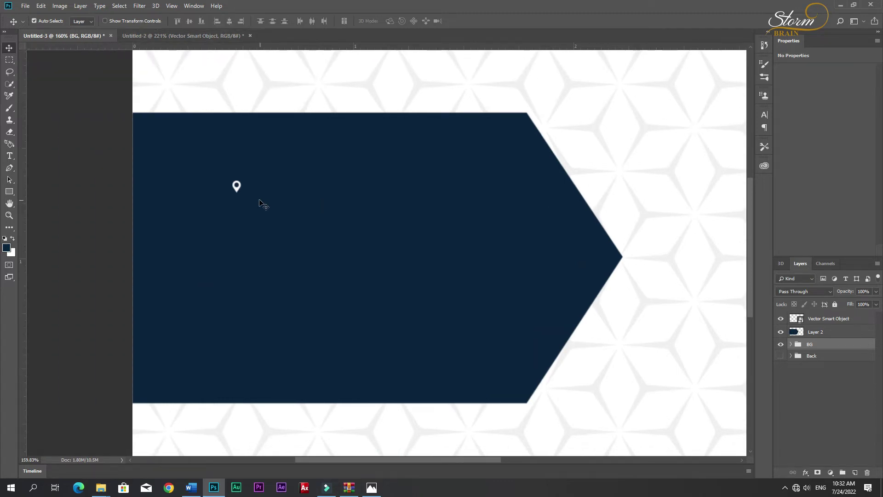
{"action": "left_click_drag", "start_coordinate": [237, 189], "coordinate": [193, 191]}
{"action": "left_click", "coordinate": [186, 36]}
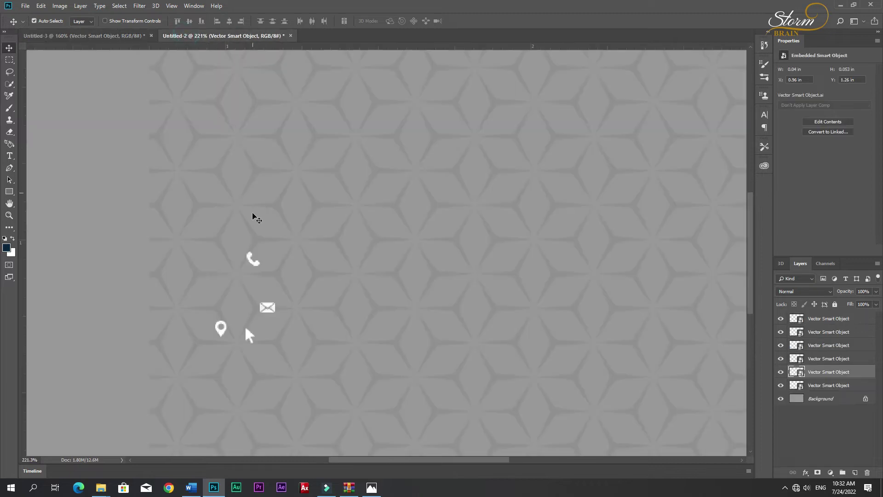
{"action": "left_click_drag", "start_coordinate": [257, 265], "coordinate": [188, 230]}
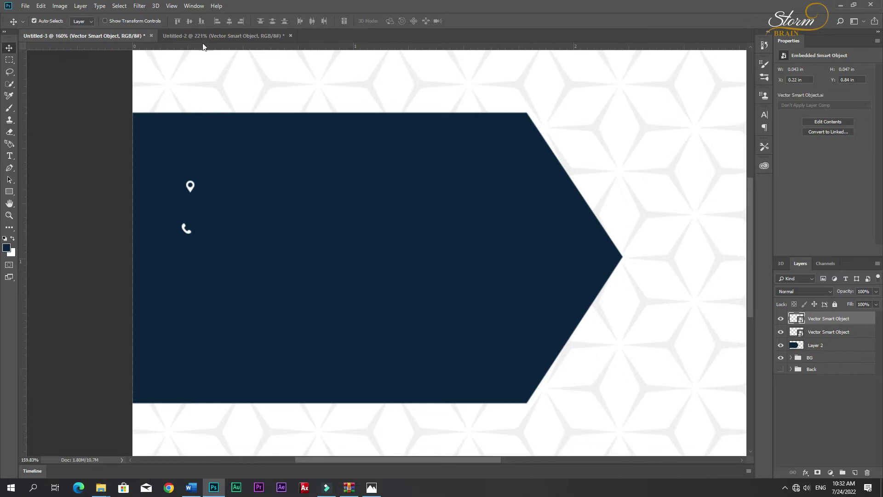
Copy the envelope and cursor icons from Untitled-2 into the card, stacking them below the phone icon.
{"action": "left_click", "coordinate": [199, 36]}
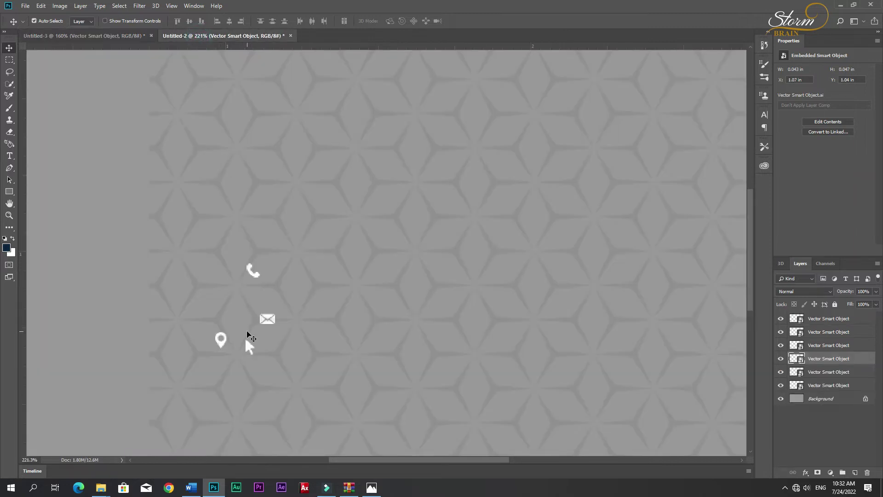
{"action": "left_click_drag", "start_coordinate": [266, 318], "coordinate": [177, 267]}
{"action": "left_click", "coordinate": [218, 35]}
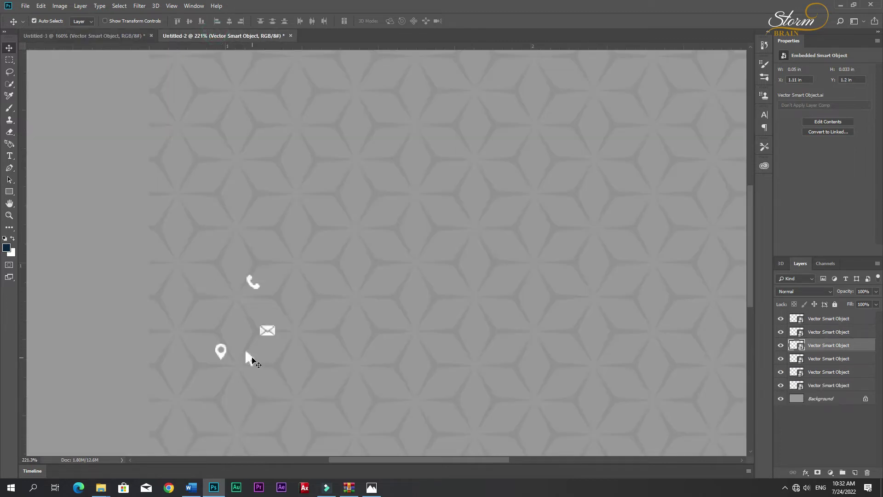
{"action": "left_click_drag", "start_coordinate": [248, 358], "coordinate": [182, 305]}
Nudge the location pin above the phone icon and scale all four icons together to about 178%.
{"action": "scroll", "coordinate": [159, 298], "scroll_direction": "up", "scroll_amount": 5}
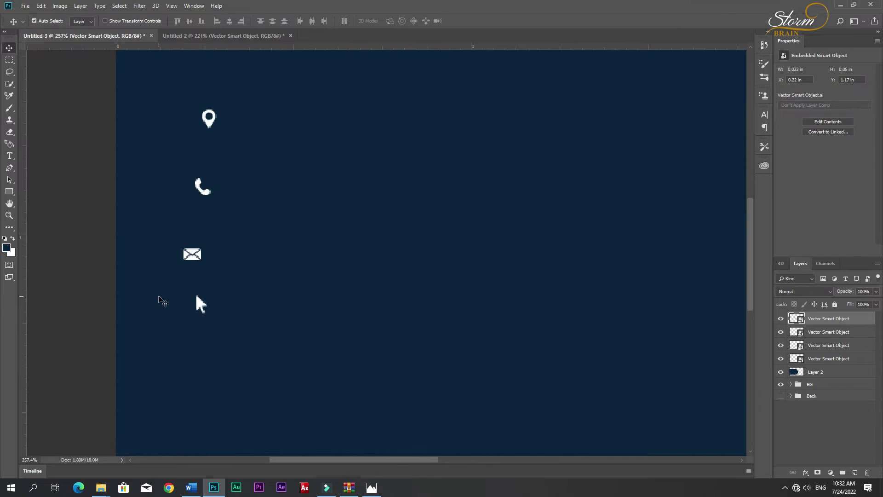
{"action": "left_click_drag", "start_coordinate": [210, 127], "coordinate": [203, 132]}
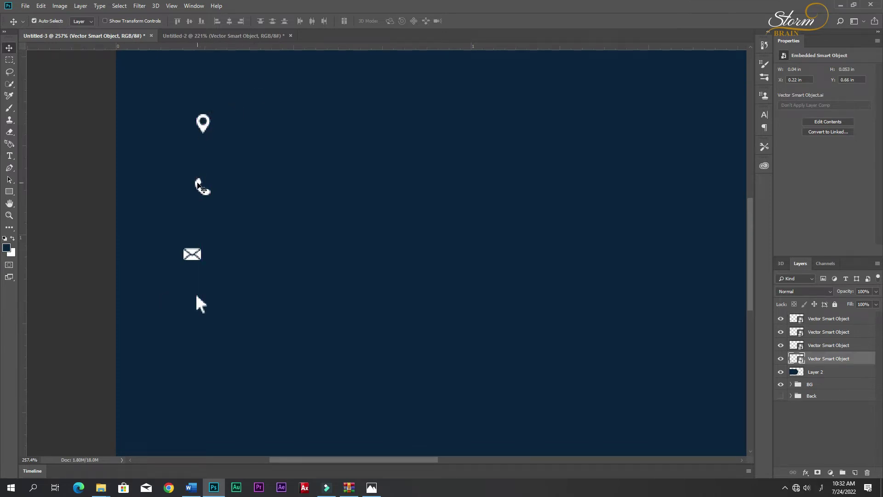
{"action": "left_click", "coordinate": [828, 318], "text": "shift"}
{"action": "key", "text": "ctrl+t"}
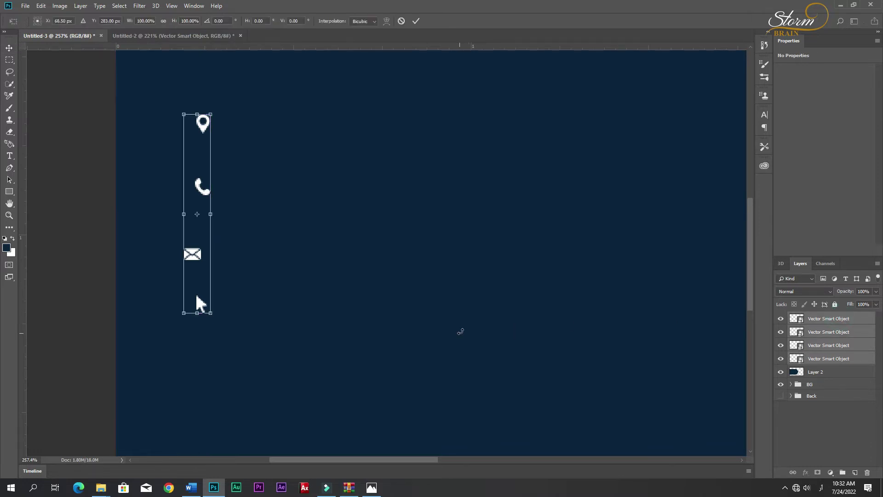
{"action": "left_click_drag", "start_coordinate": [213, 315], "coordinate": [311, 393]}
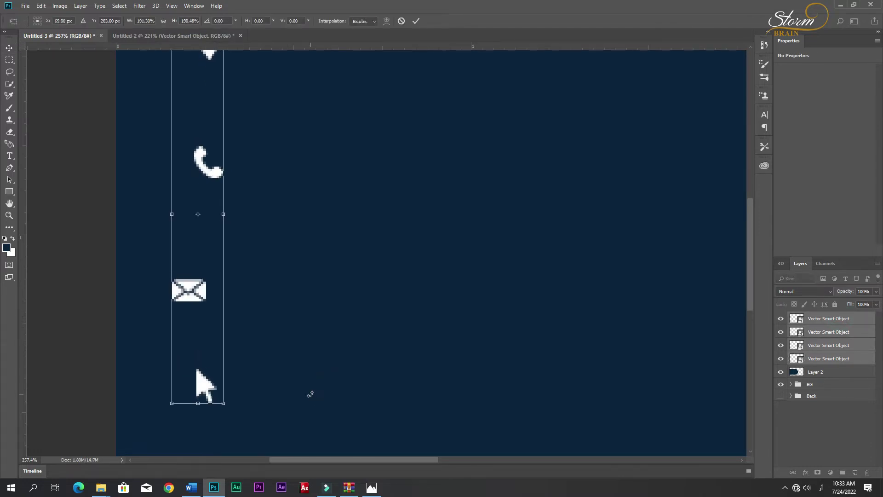
{"action": "scroll", "coordinate": [317, 398], "scroll_direction": "down", "scroll_amount": 6}
{"action": "scroll", "coordinate": [279, 399], "scroll_direction": "up", "scroll_amount": 2}
{"action": "scroll", "coordinate": [267, 399], "scroll_direction": "down", "scroll_amount": 2}
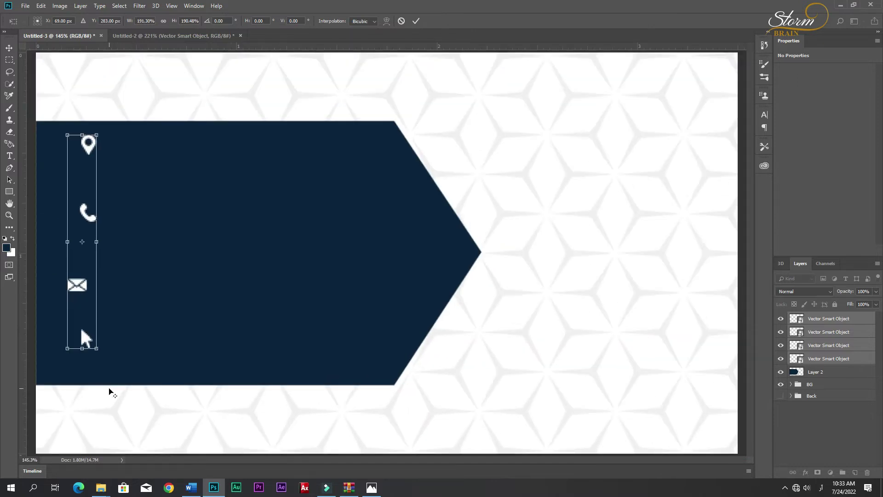
{"action": "left_click_drag", "start_coordinate": [96, 348], "coordinate": [100, 356]}
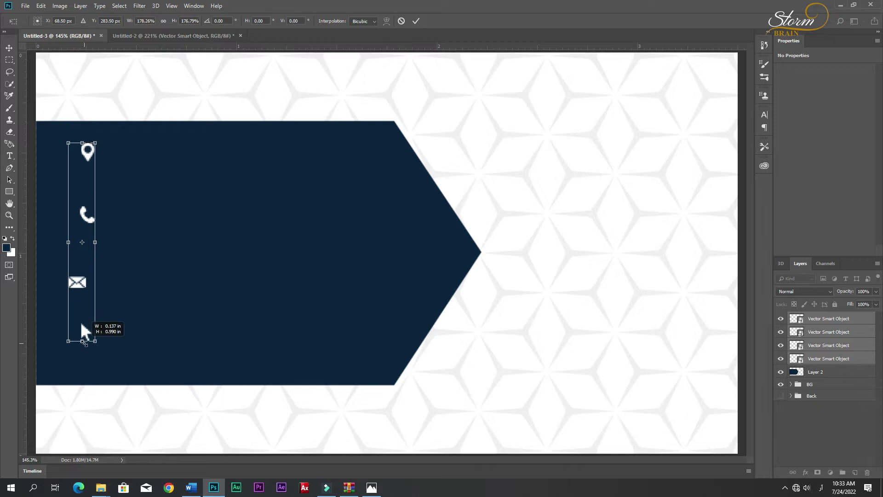
{"action": "key", "text": "Return"}
Draw a 41 × 41 px rounded rectangle with no fill, a white stroke and 98 px radius beside the location pin.
{"action": "scroll", "coordinate": [52, 151], "scroll_direction": "up", "scroll_amount": 4}
{"action": "scroll", "coordinate": [85, 169], "scroll_direction": "up", "scroll_amount": 2}
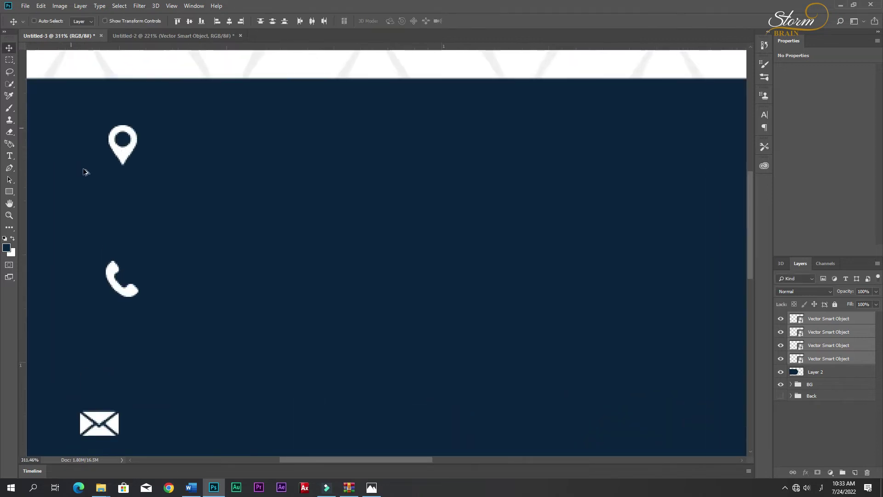
{"action": "right_click", "coordinate": [9, 192]}
{"action": "left_click", "coordinate": [24, 201]}
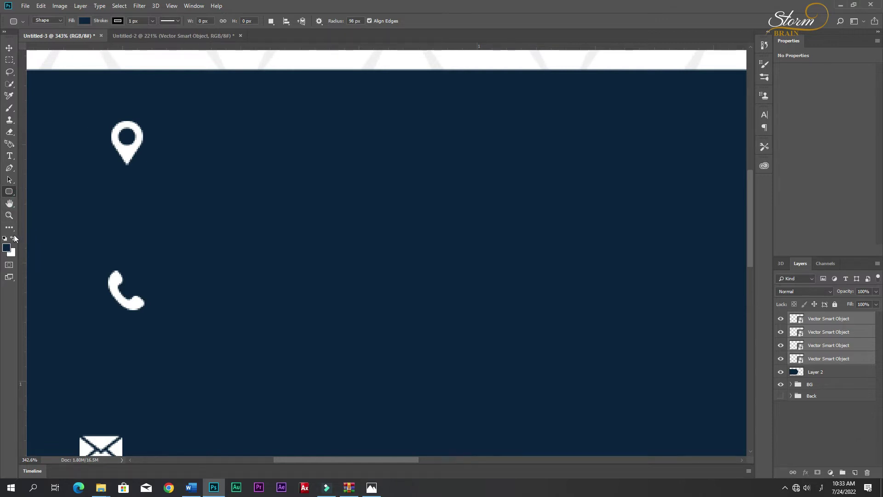
{"action": "left_click", "coordinate": [84, 20]}
{"action": "left_click", "coordinate": [44, 39]}
{"action": "left_click", "coordinate": [115, 20]}
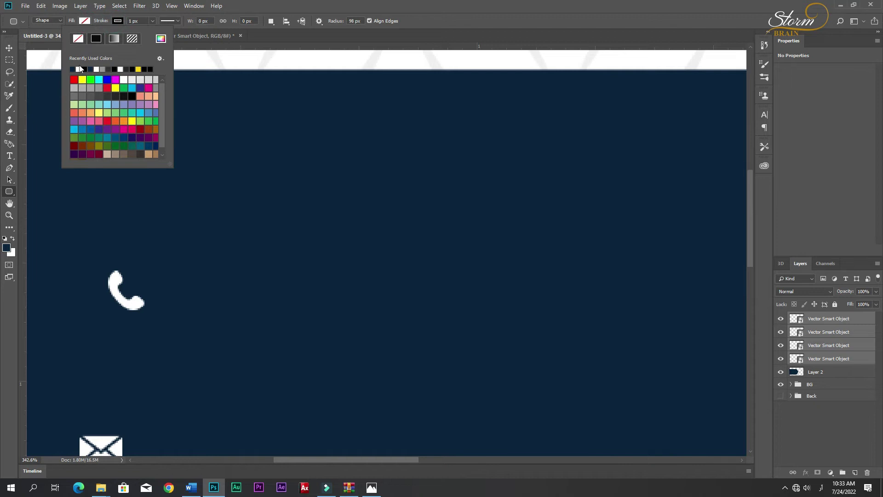
{"action": "left_click", "coordinate": [79, 69]}
{"action": "left_click_drag", "start_coordinate": [201, 109], "coordinate": [267, 195]}
Set the white ring's stroke width to 3.95 px.
{"action": "left_click", "coordinate": [153, 21]}
{"action": "left_click_drag", "start_coordinate": [153, 29], "coordinate": [152, 30]}
{"action": "left_click", "coordinate": [144, 22]}
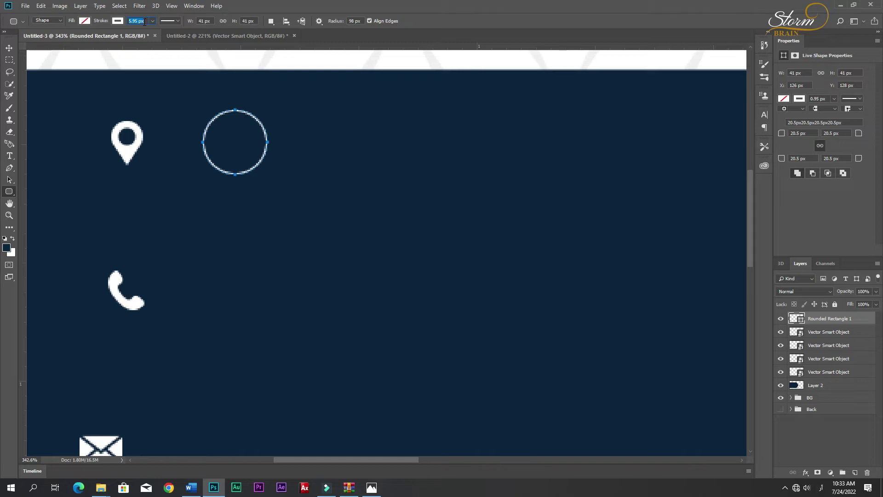
{"action": "key", "text": "Return"}
{"action": "left_click", "coordinate": [145, 22]}
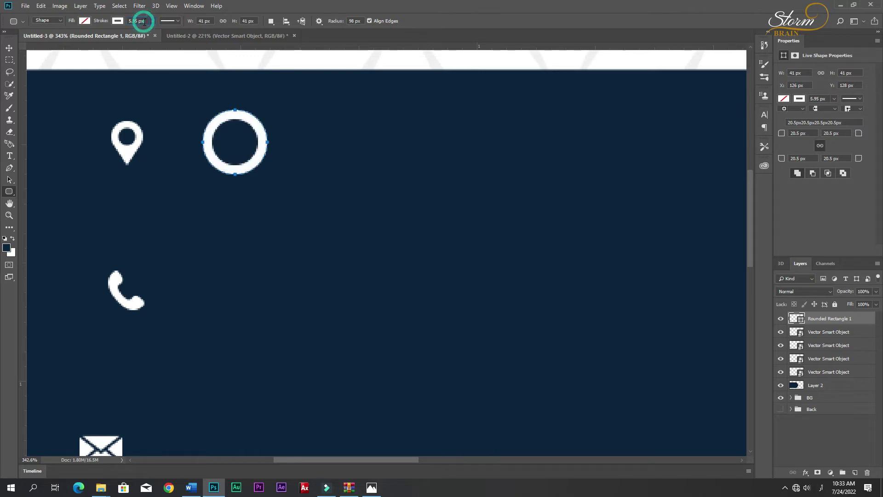
{"action": "key", "text": "Return"}
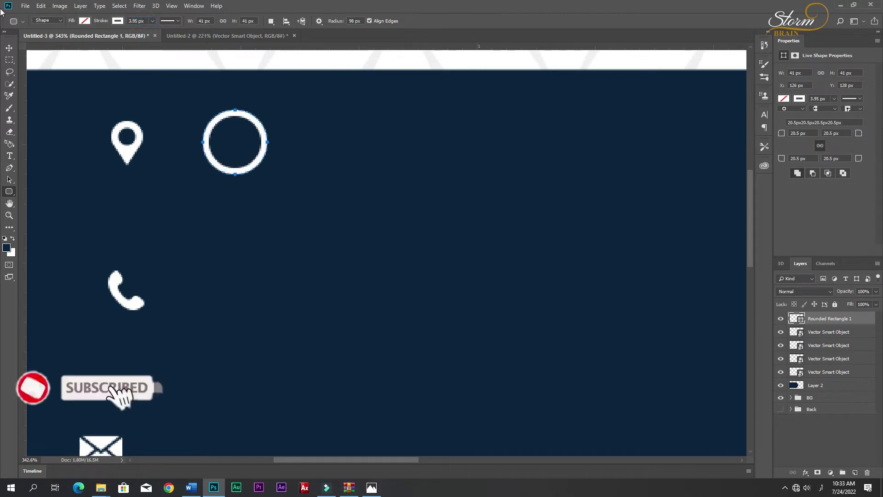
Fit the white ring around the location pin at about 47 × 47 px and duplicate it around the phone icon.
{"action": "key", "text": "v"}
{"action": "left_click_drag", "start_coordinate": [265, 131], "coordinate": [155, 130]}
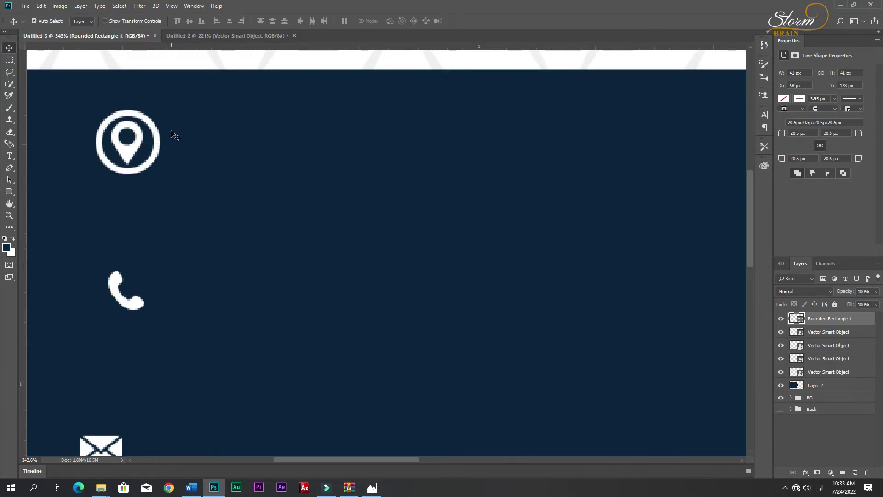
{"action": "key", "text": "ctrl+t"}
{"action": "left_click_drag", "start_coordinate": [163, 173], "coordinate": [155, 309]}
{"action": "key", "text": "Return"}
Centre the phone icon horizontally with its ring and deselect both.
{"action": "left_click", "coordinate": [133, 303], "text": "shift"}
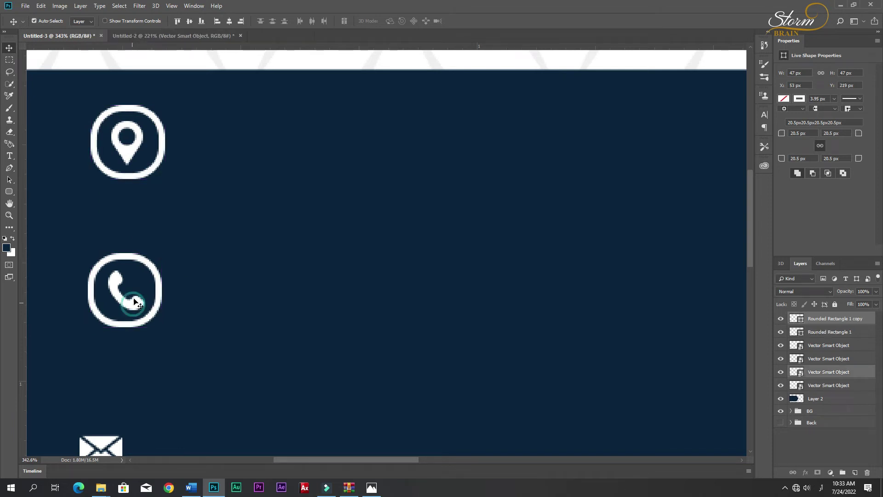
{"action": "left_click", "coordinate": [229, 21]}
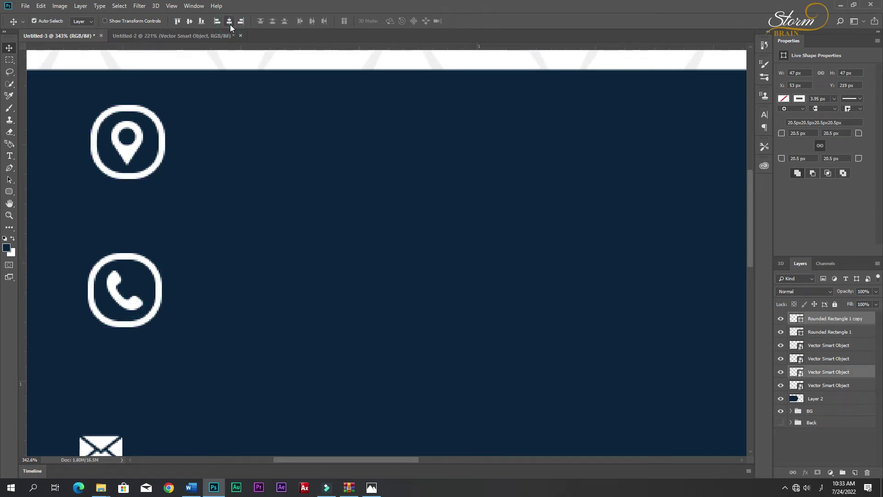
{"action": "left_click", "coordinate": [183, 256]}
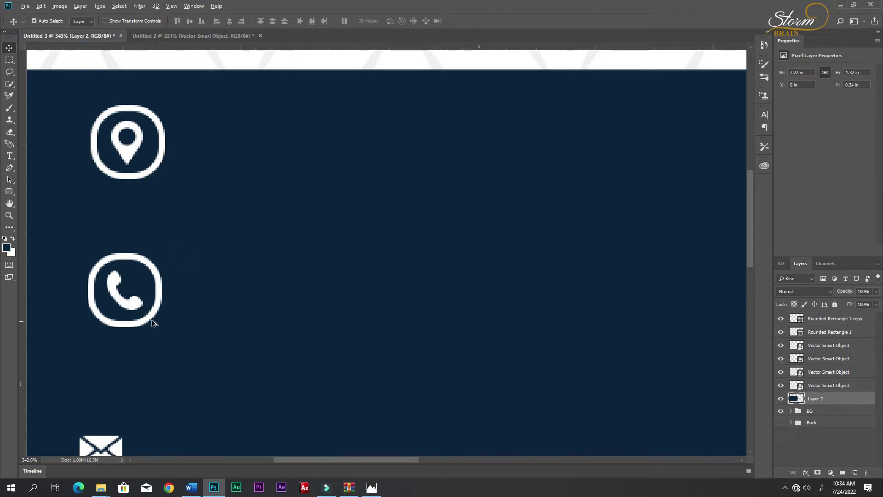
Duplicate the phone icon's ring onto the envelope icon and centre the two on each other horizontally and vertically.
{"action": "left_click_drag", "start_coordinate": [147, 321], "coordinate": [135, 423]}
{"action": "scroll", "coordinate": [138, 410], "scroll_direction": "down", "scroll_amount": 2}
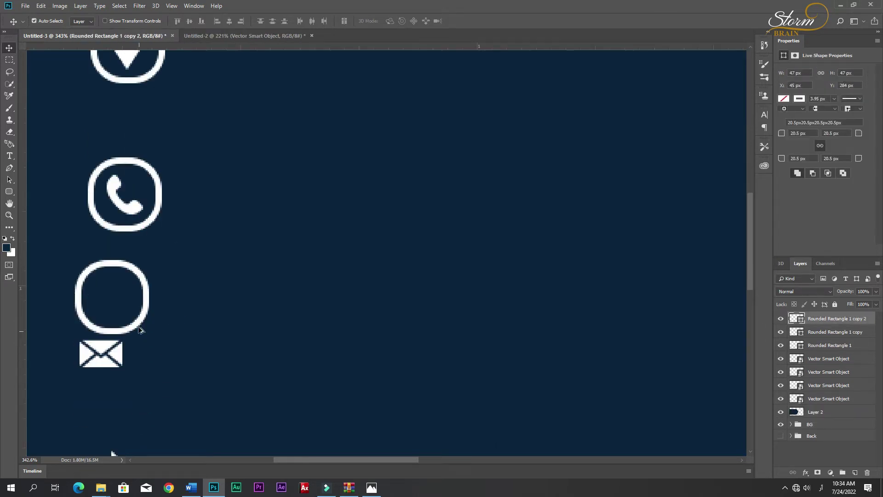
{"action": "left_click_drag", "start_coordinate": [133, 325], "coordinate": [122, 380]}
{"action": "left_click", "coordinate": [103, 348], "text": "shift"}
{"action": "left_click", "coordinate": [189, 20]}
{"action": "left_click", "coordinate": [229, 21]}
{"action": "scroll", "coordinate": [173, 278], "scroll_direction": "down", "scroll_amount": 3}
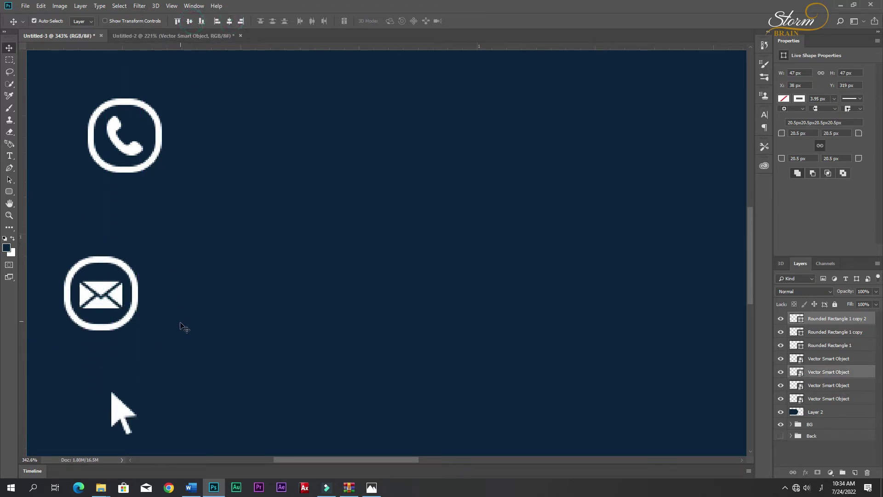
Duplicate the envelope's ring onto the cursor icon and centre the cursor inside it.
{"action": "left_click", "coordinate": [147, 260]}
{"action": "left_click", "coordinate": [119, 234]}
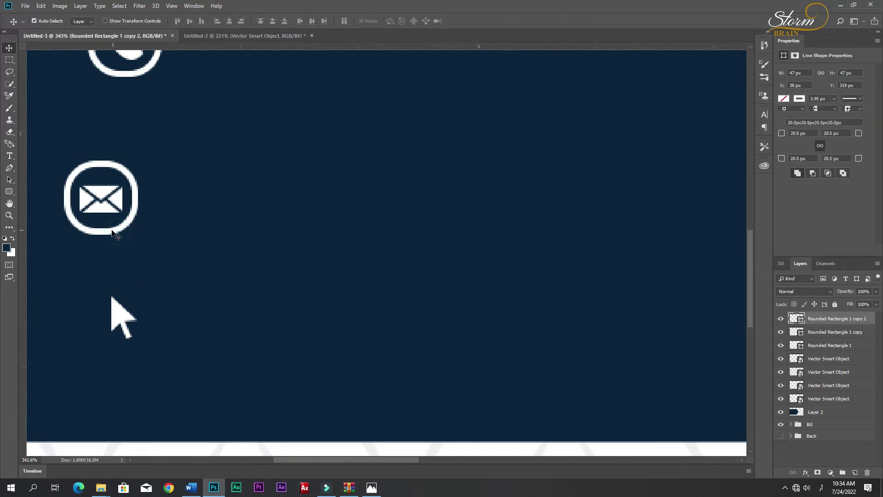
{"action": "left_click_drag", "start_coordinate": [107, 234], "coordinate": [129, 354]}
{"action": "left_click", "coordinate": [188, 347]}
{"action": "left_click", "coordinate": [124, 324], "text": "shift"}
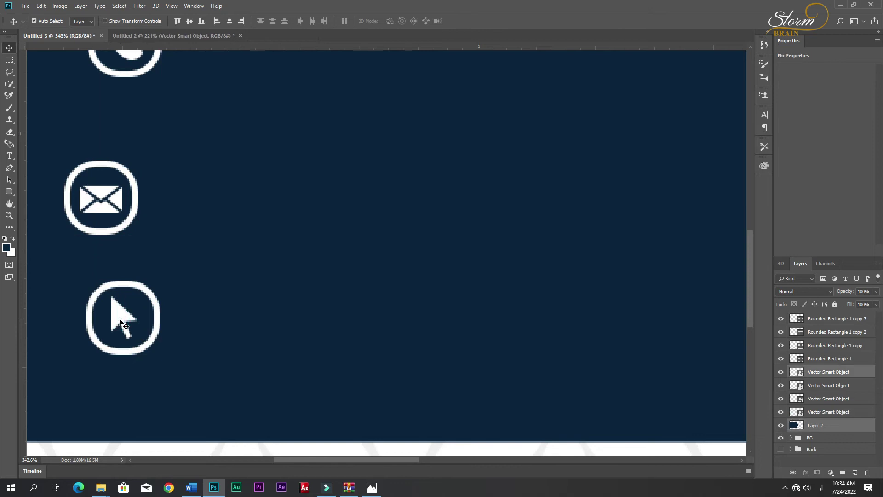
{"action": "left_click", "coordinate": [158, 325]}
{"action": "left_click", "coordinate": [227, 322]}
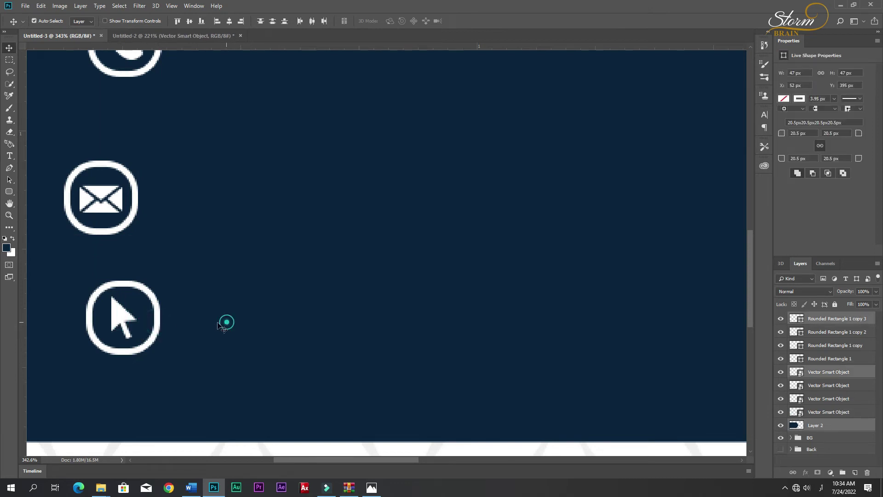
{"action": "left_click", "coordinate": [203, 446]}
{"action": "left_click", "coordinate": [138, 340]}
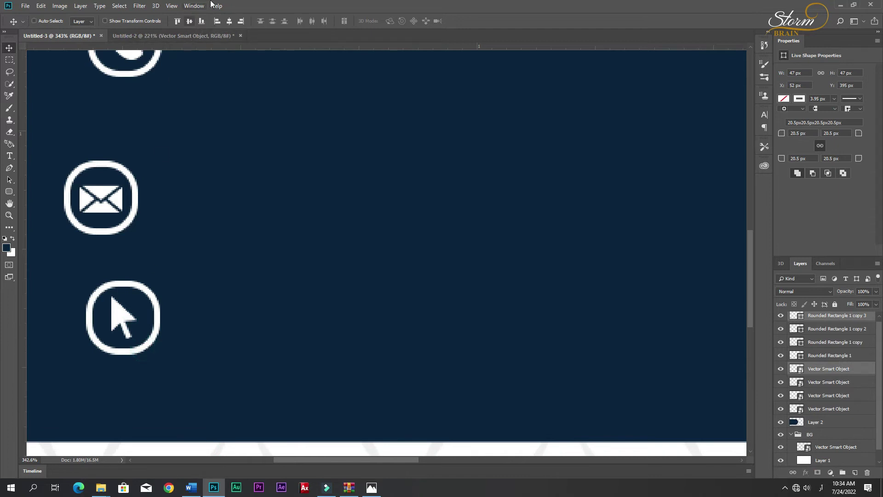
{"action": "left_click", "coordinate": [229, 21]}
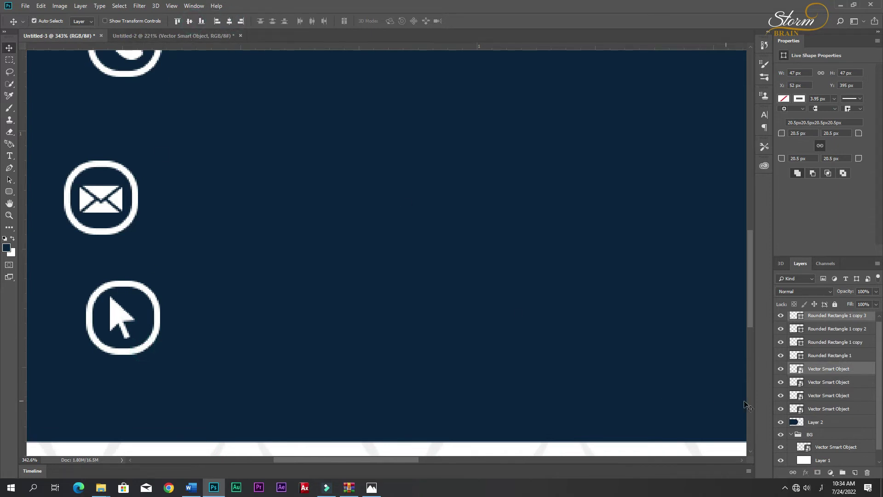
Convert the cursor icon with its ring, and the envelope icon with its ring, into separate smart objects.
{"action": "right_click", "coordinate": [841, 368]}
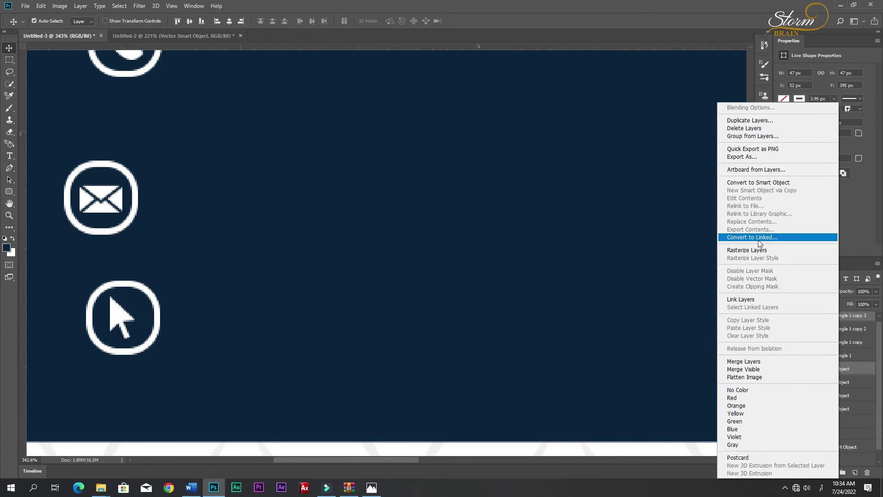
{"action": "left_click", "coordinate": [758, 182]}
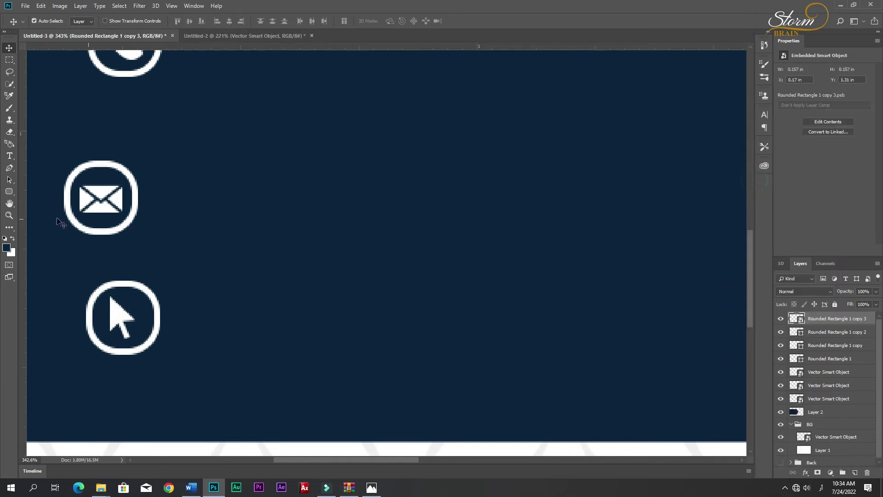
{"action": "left_click", "coordinate": [119, 206]}
{"action": "left_click", "coordinate": [135, 198], "text": "shift"}
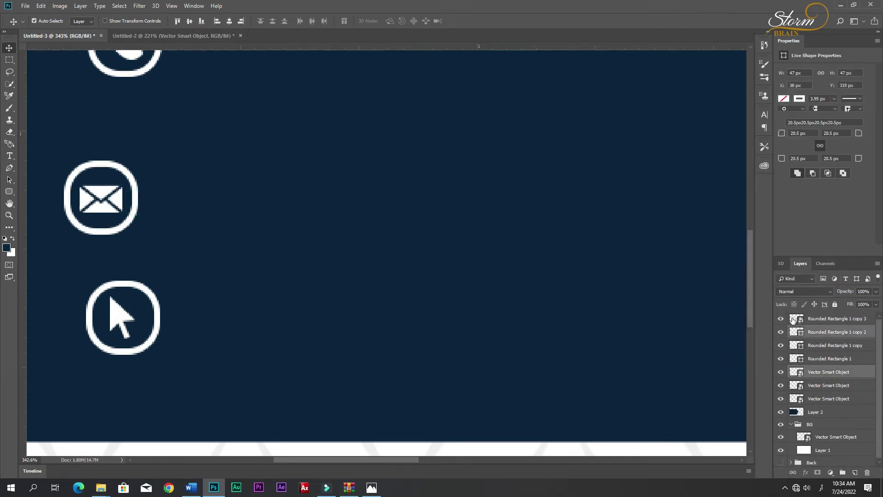
{"action": "right_click", "coordinate": [827, 336]}
Convert the phone icon together with its ring into one smart object.
{"action": "scroll", "coordinate": [142, 147], "scroll_direction": "up", "scroll_amount": 5}
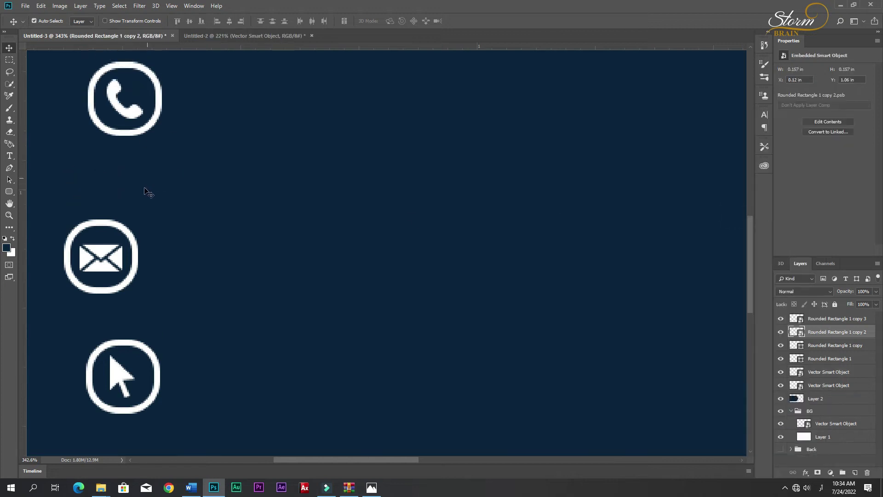
{"action": "left_click", "coordinate": [115, 220]}
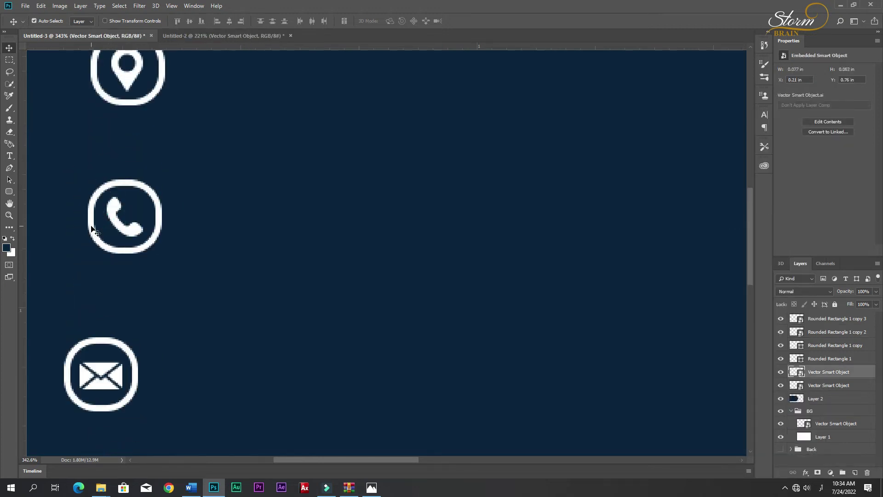
{"action": "left_click", "coordinate": [93, 229], "text": "shift"}
{"action": "right_click", "coordinate": [814, 354]}
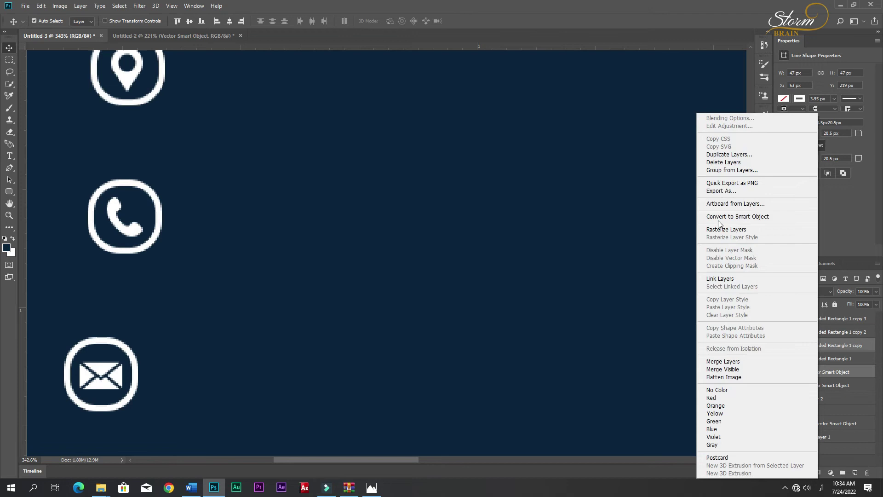
{"action": "left_click", "coordinate": [721, 220]}
Convert the location pin icon together with its ring into one smart object, keeping the ring's 20.5 px corner radius.
{"action": "left_click", "coordinate": [128, 81]}
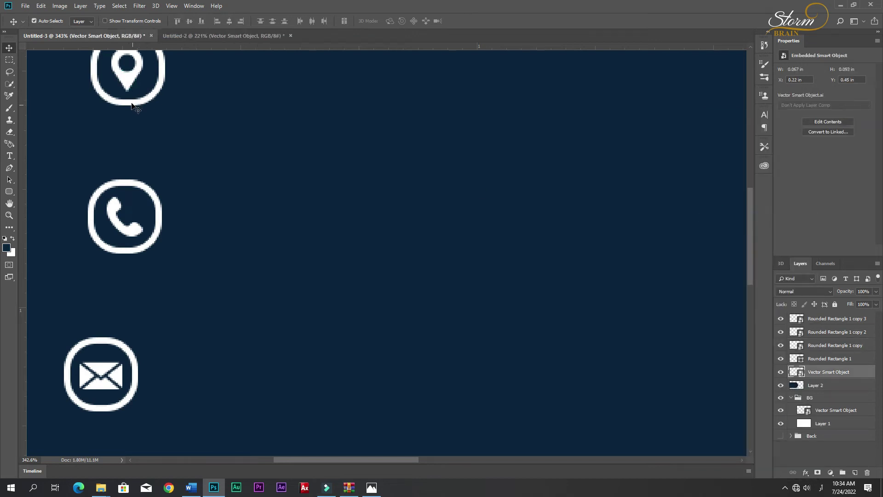
{"action": "left_click", "coordinate": [131, 104], "text": "shift"}
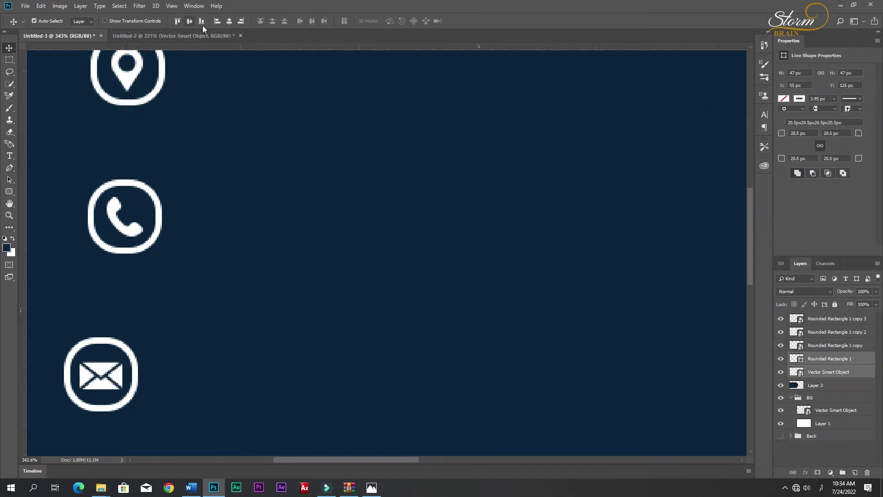
{"action": "left_click_drag", "start_coordinate": [783, 136], "coordinate": [851, 140]}
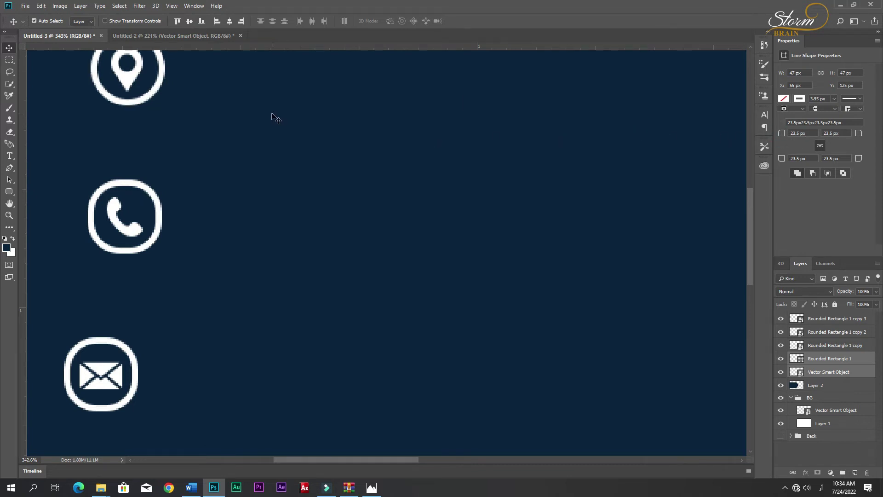
{"action": "key", "text": "ctrl+z"}
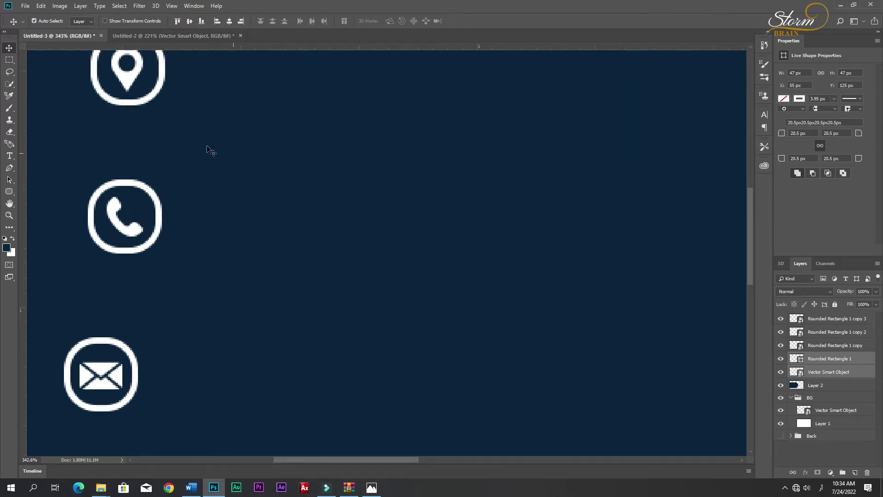
{"action": "right_click", "coordinate": [838, 371]}
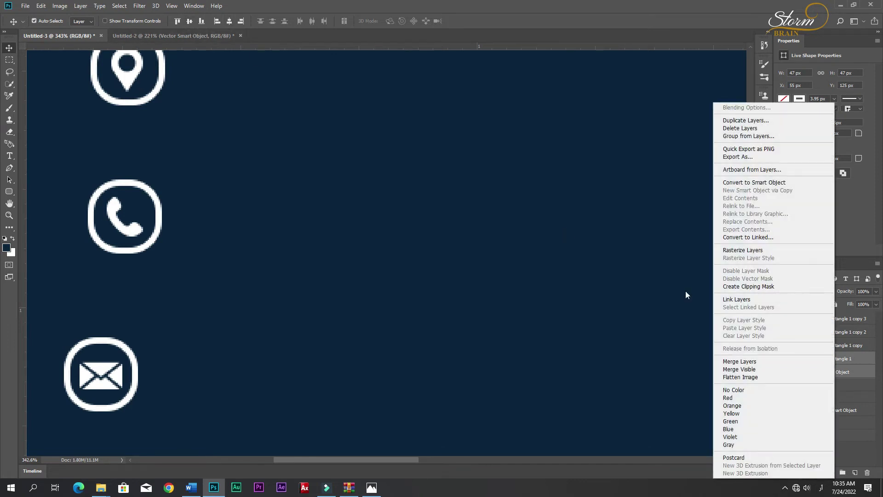
{"action": "left_click", "coordinate": [747, 183]}
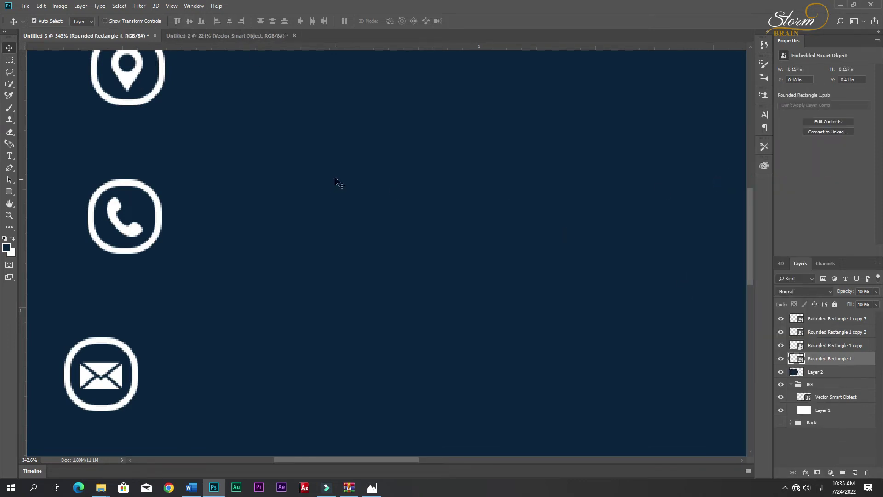
{"action": "left_click", "coordinate": [254, 199]}
Switch to the Word document and copy the address line.
{"action": "scroll", "coordinate": [256, 201], "scroll_direction": "down", "scroll_amount": 3}
{"action": "scroll", "coordinate": [175, 288], "scroll_direction": "up", "scroll_amount": 1}
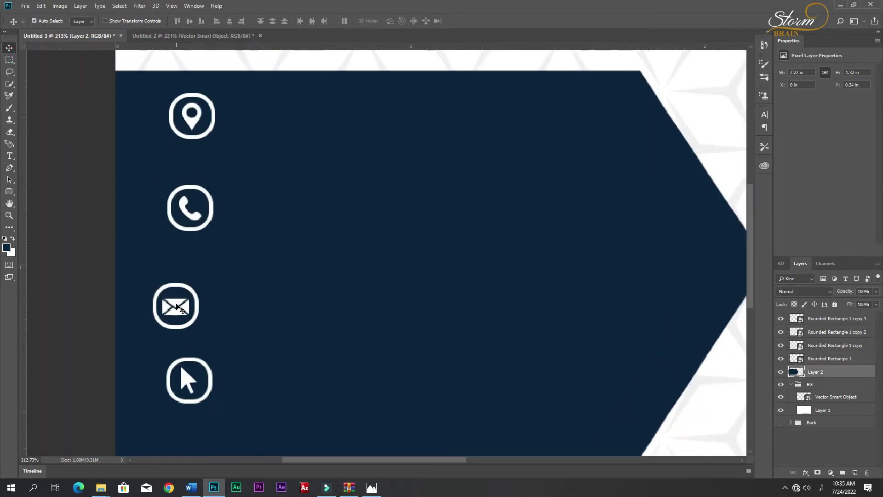
{"action": "left_click", "coordinate": [177, 307]}
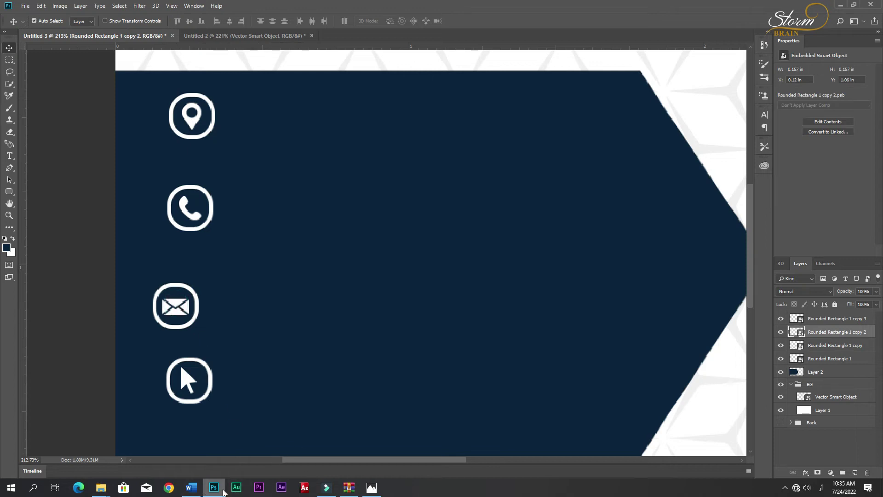
{"action": "left_click", "coordinate": [191, 487]}
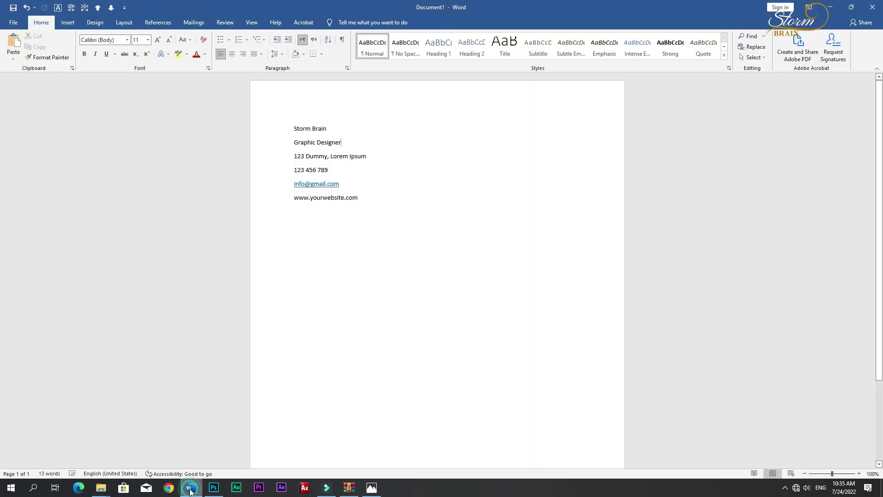
{"action": "triple_click", "coordinate": [313, 160]}
{"action": "key", "text": "ctrl+c"}
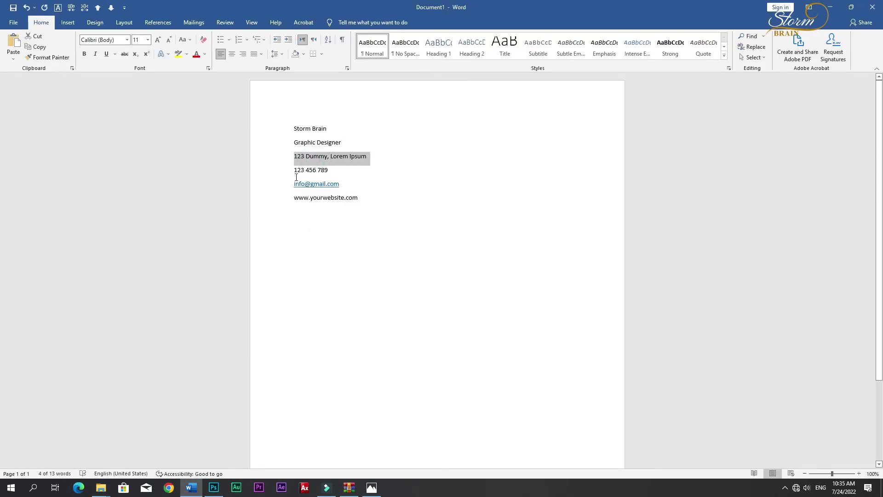
Switch back to Photoshop, paste the address as a new text line on the blue arrow and colour it white.
{"action": "left_click", "coordinate": [213, 488]}
{"action": "key", "text": "t"}
{"action": "left_click", "coordinate": [296, 277]}
{"action": "key", "text": "ctrl+v"}
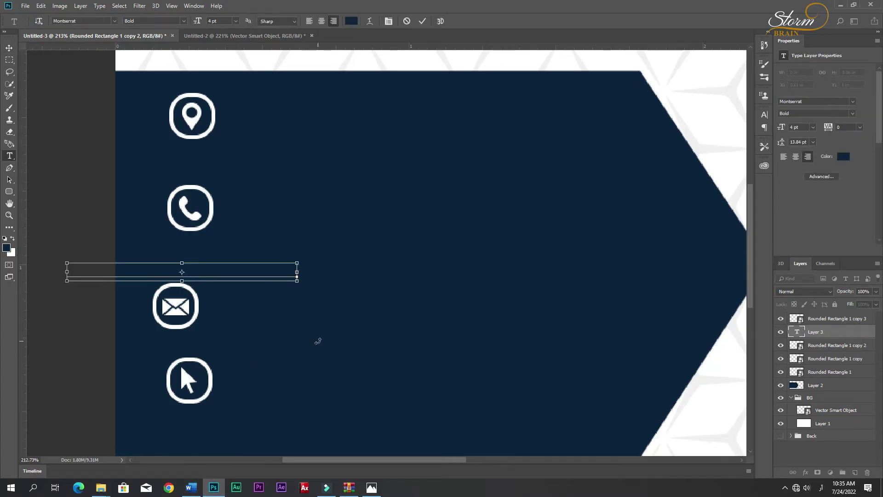
{"action": "key", "text": "ctrl+a"}
{"action": "left_click", "coordinate": [13, 238]}
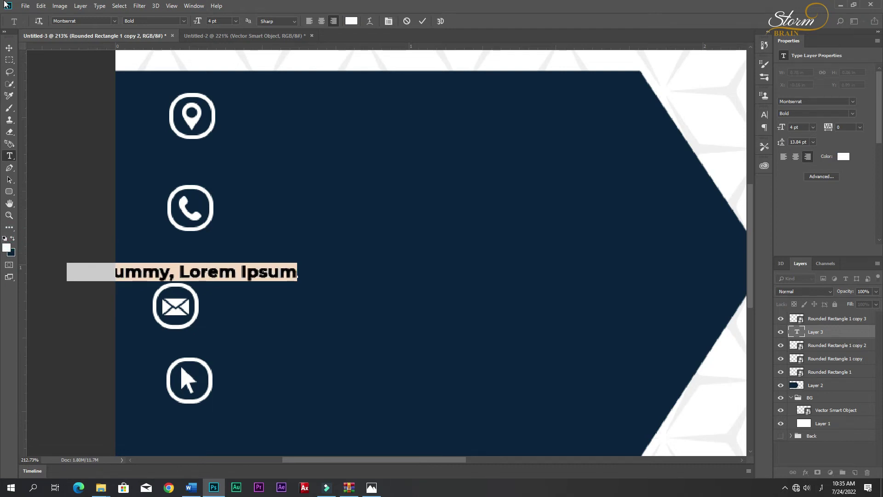
Move the address text beside the location pin icon and enlarge it to about 5.81 pt, vertically aligned with the icon.
{"action": "left_click", "coordinate": [9, 48]}
{"action": "left_click_drag", "start_coordinate": [210, 272], "coordinate": [359, 256]}
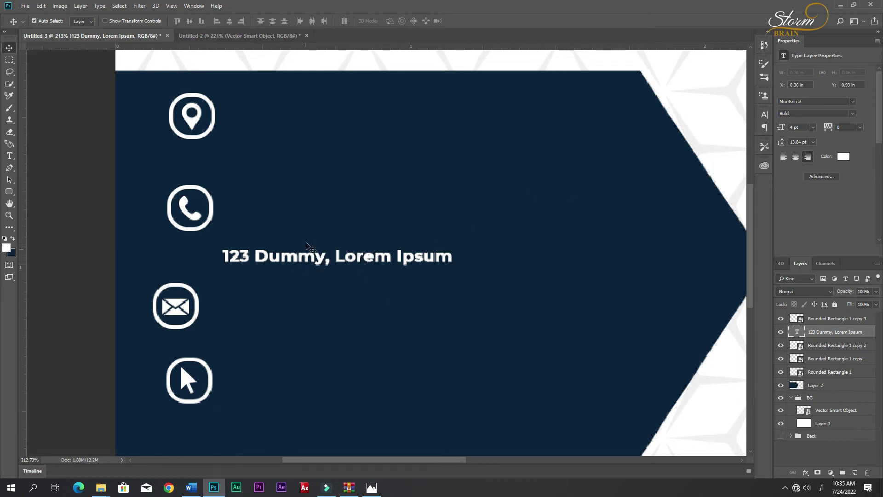
{"action": "left_click_drag", "start_coordinate": [314, 261], "coordinate": [324, 143]}
{"action": "key", "text": "ctrl+t"}
{"action": "left_click_drag", "start_coordinate": [465, 123], "coordinate": [517, 134]}
{"action": "left_click_drag", "start_coordinate": [355, 115], "coordinate": [403, 119]}
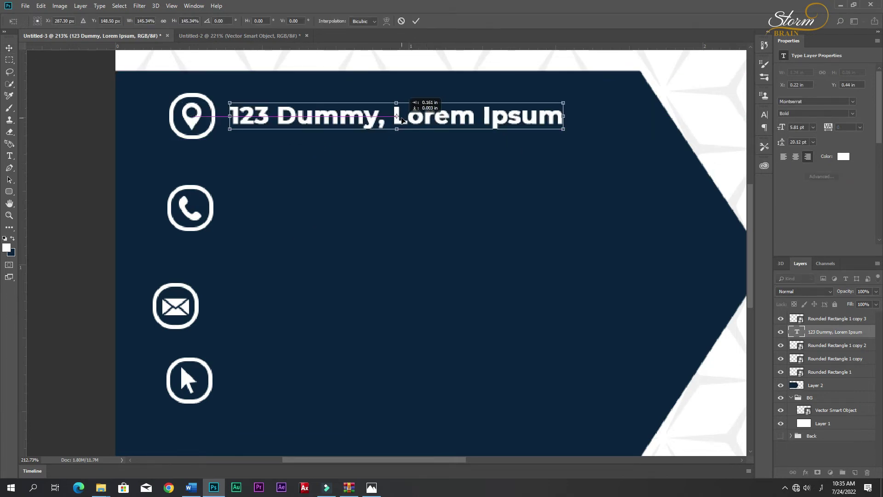
{"action": "key", "text": "Return"}
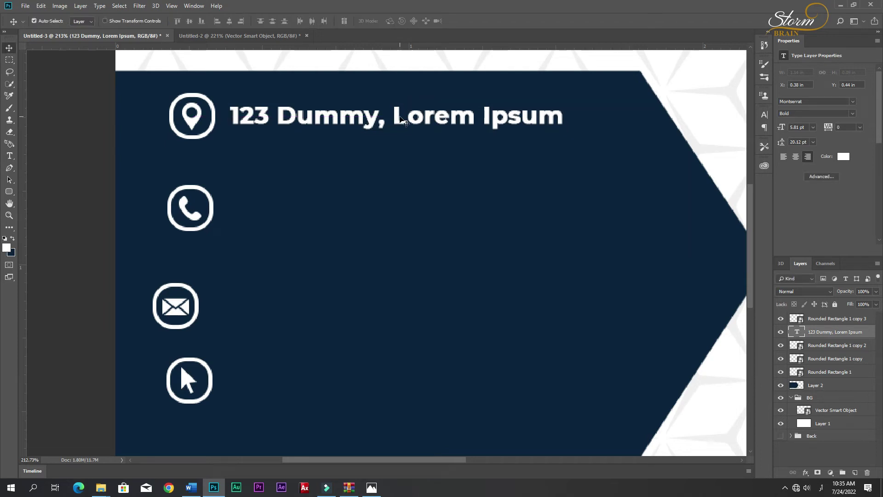
Turn off Faux Bold for the whole address text.
{"action": "double_click", "coordinate": [349, 122]}
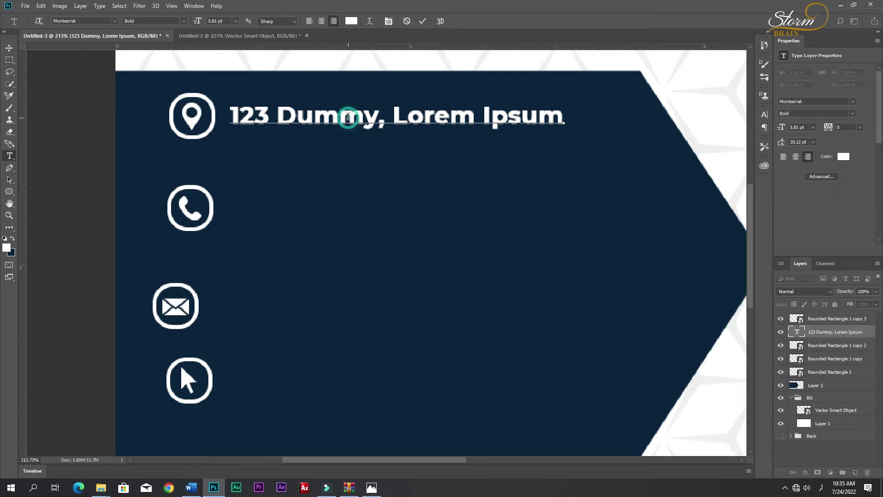
{"action": "left_click", "coordinate": [766, 115]}
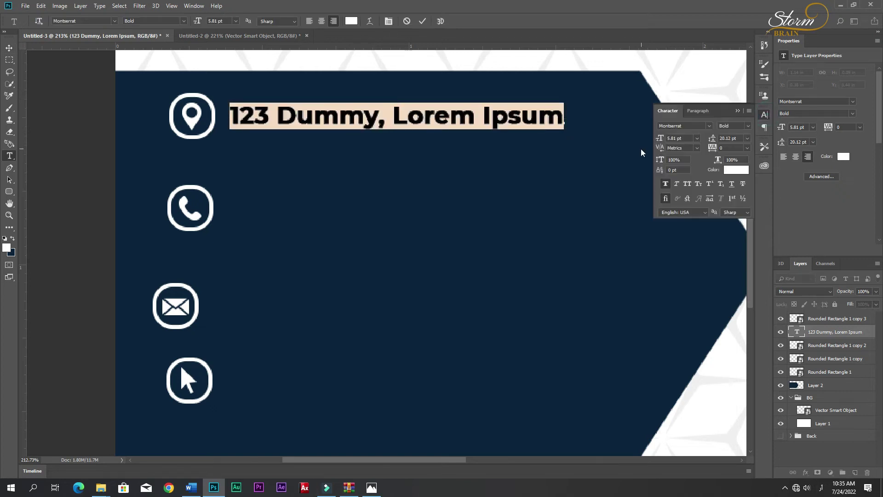
{"action": "left_click", "coordinate": [666, 183]}
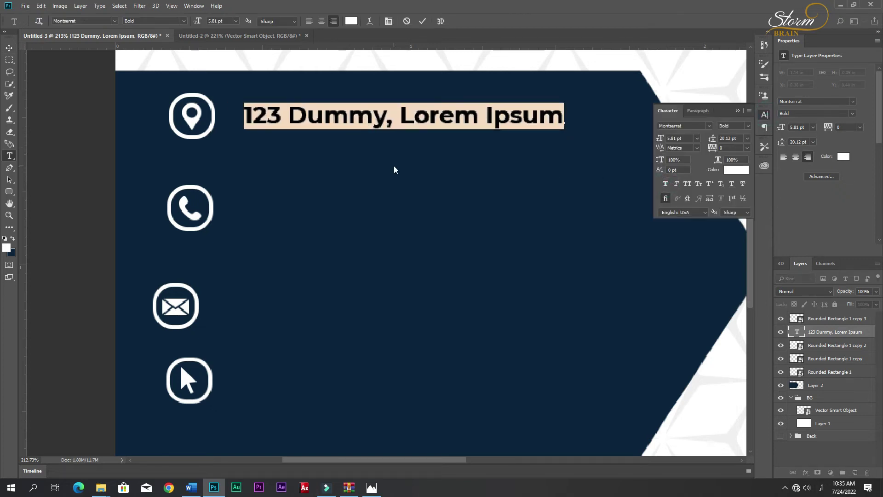
Duplicate the address text three times, placing one copy beside each of the phone, envelope and cursor icons.
{"action": "left_click", "coordinate": [9, 48]}
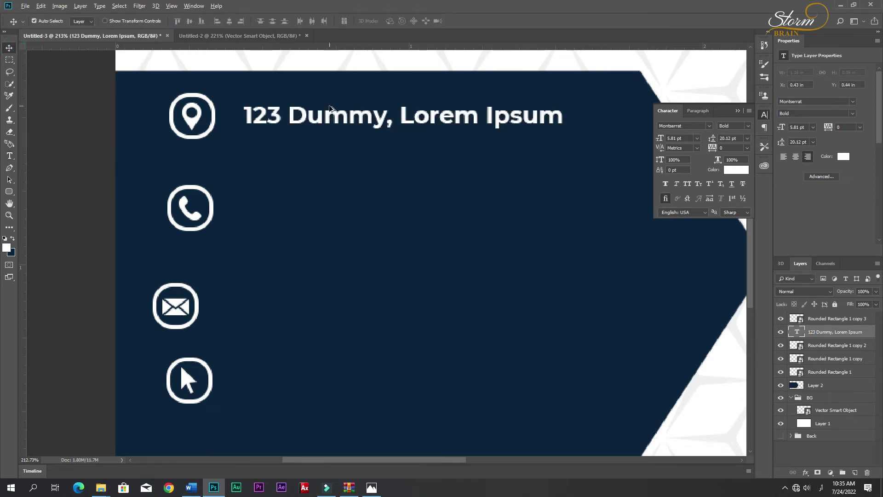
{"action": "scroll", "coordinate": [331, 147], "scroll_direction": "down", "scroll_amount": 3}
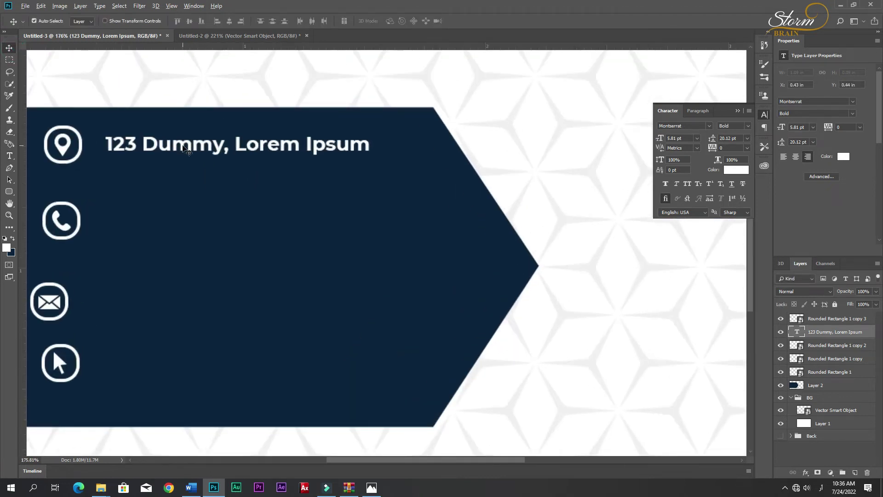
{"action": "left_click_drag", "start_coordinate": [183, 151], "coordinate": [204, 358]}
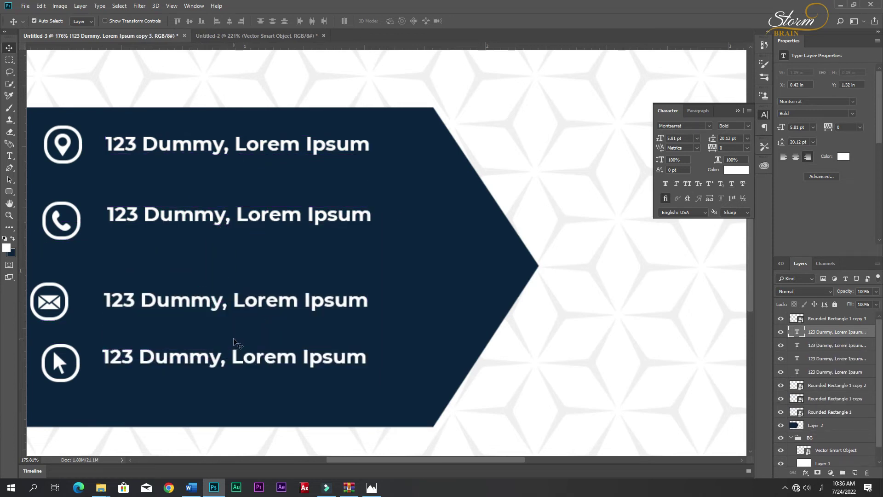
Copy the phone number from the Word document and replace the text beside the phone icon in Photoshop with it.
{"action": "left_click", "coordinate": [191, 488]}
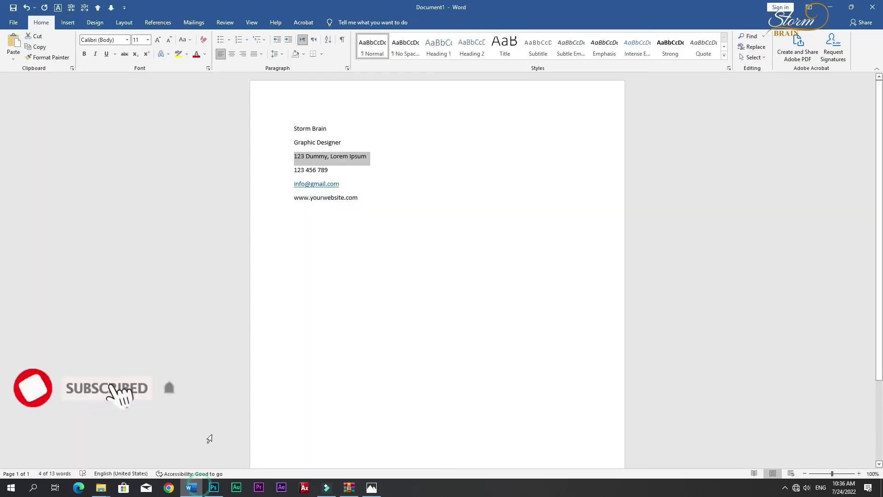
{"action": "left_click", "coordinate": [312, 172]}
{"action": "triple_click", "coordinate": [312, 173]}
{"action": "key", "text": "ctrl+c"}
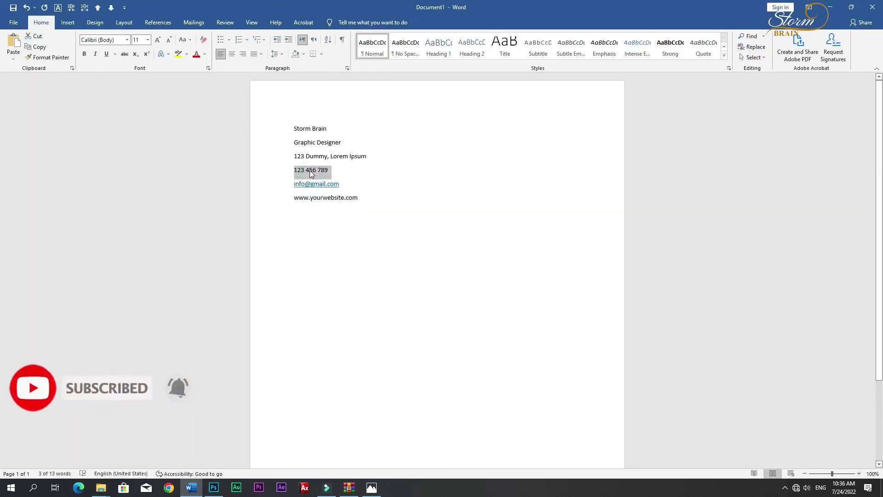
{"action": "left_click", "coordinate": [213, 488]}
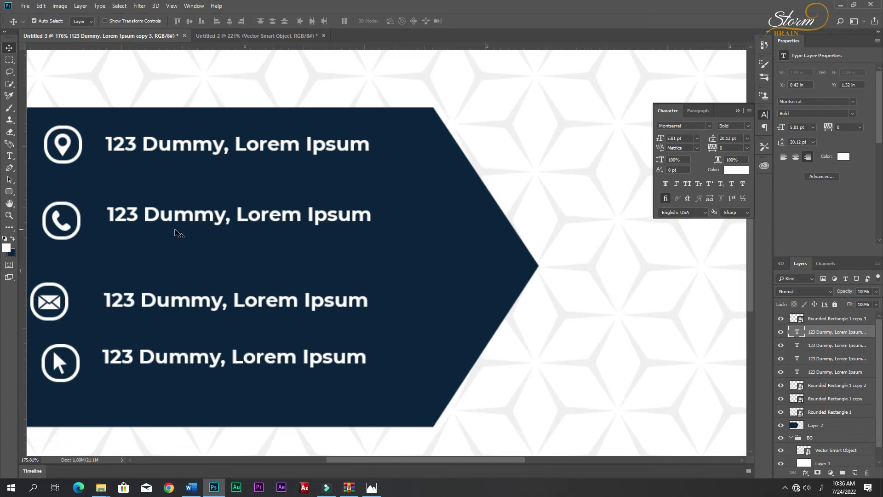
{"action": "key", "text": "t"}
{"action": "left_click", "coordinate": [186, 217]}
{"action": "key", "text": "ctrl+a"}
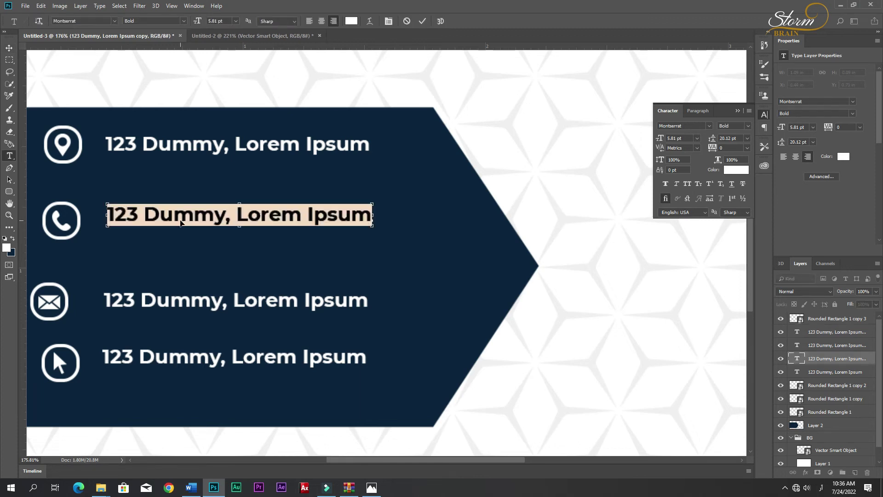
{"action": "key", "text": "ctrl+v"}
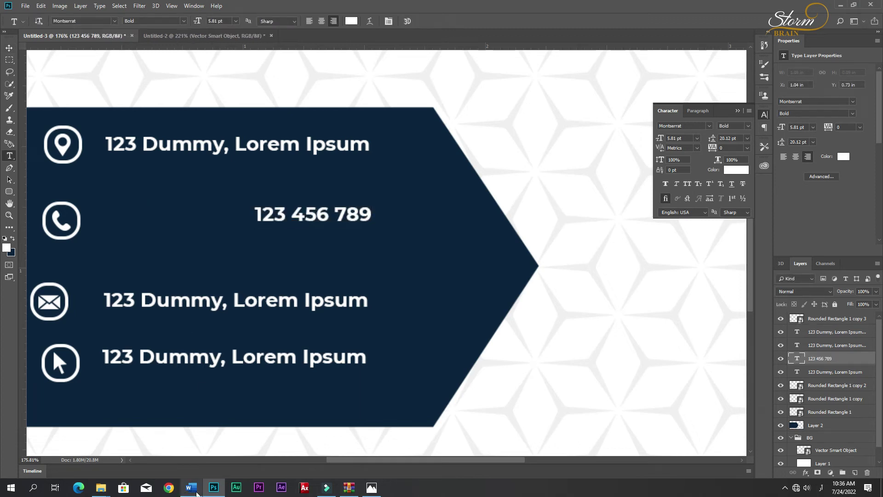
Copy the e-mail address from the Word document and replace the text beside the envelope icon in Photoshop with it.
{"action": "left_click", "coordinate": [192, 488]}
{"action": "triple_click", "coordinate": [311, 185]}
{"action": "key", "text": "ctrl+c"}
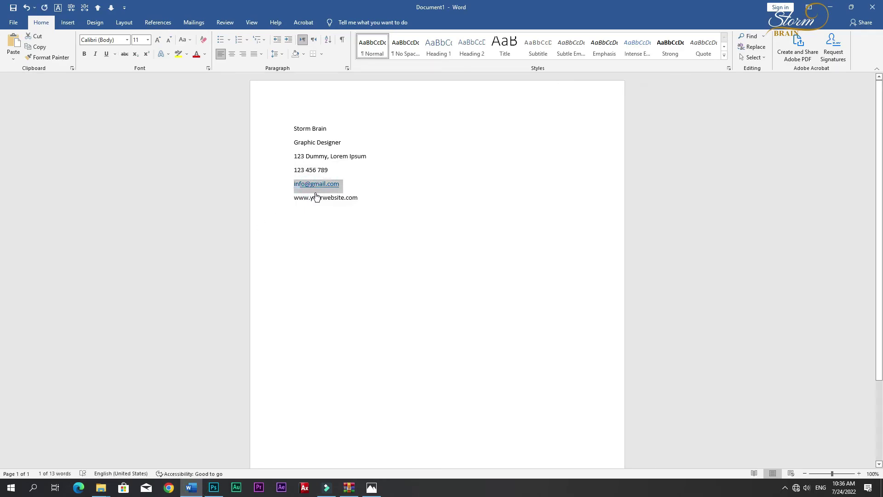
{"action": "left_click", "coordinate": [216, 485]}
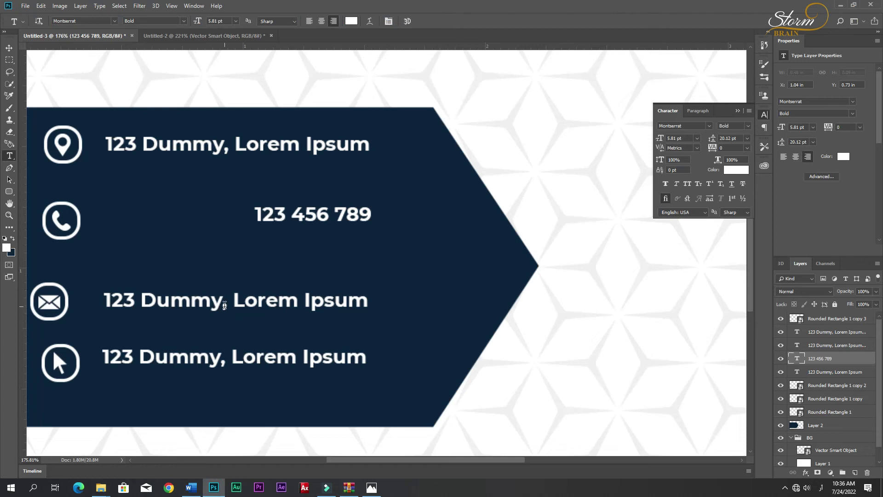
{"action": "triple_click", "coordinate": [226, 304]}
{"action": "key", "text": "ctrl+v"}
{"action": "key", "text": "ctrl+Return"}
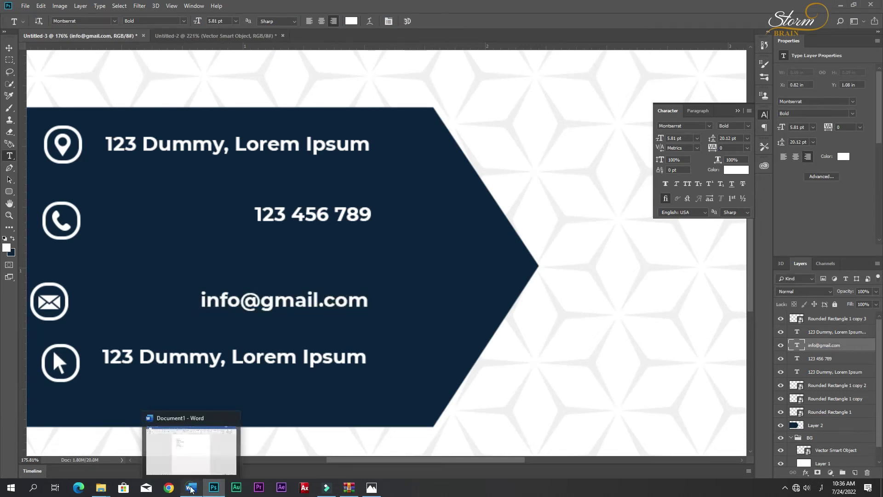
{"action": "left_click", "coordinate": [190, 489]}
{"action": "triple_click", "coordinate": [320, 199]}
{"action": "key", "text": "ctrl+c"}
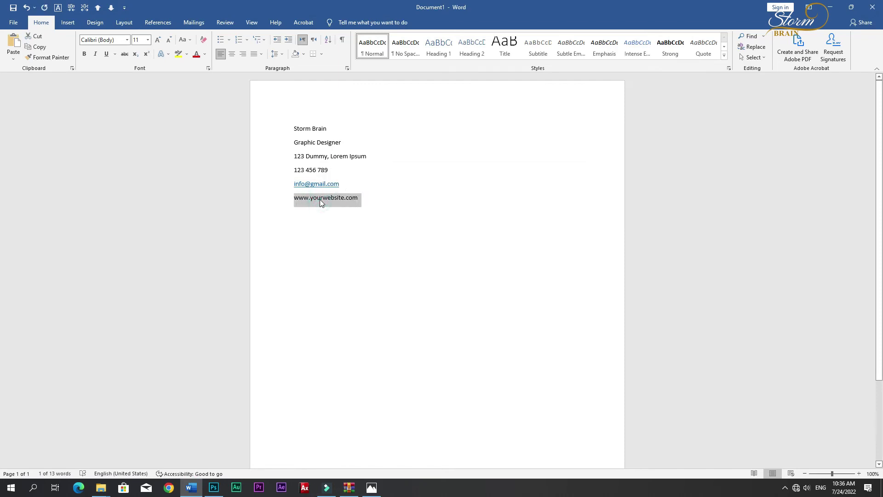
{"action": "left_click", "coordinate": [213, 487]}
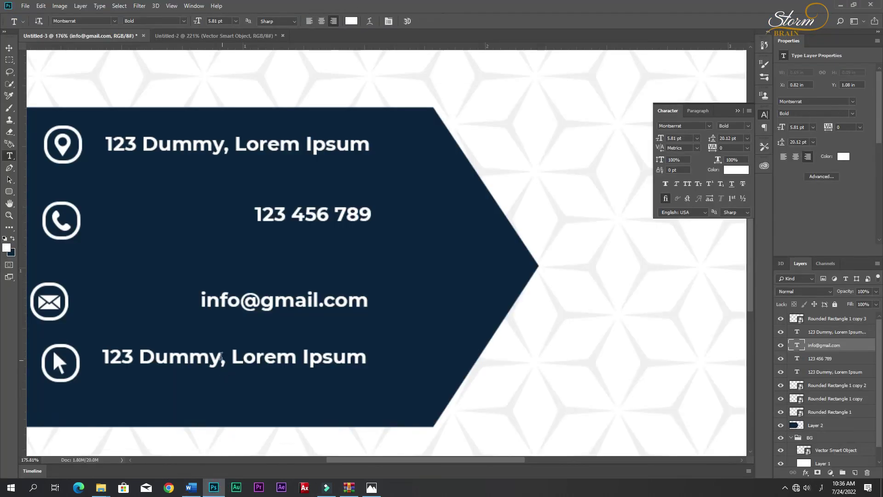
{"action": "triple_click", "coordinate": [221, 359]}
{"action": "key", "text": "ctrl+v"}
{"action": "left_click", "coordinate": [7, 51]}
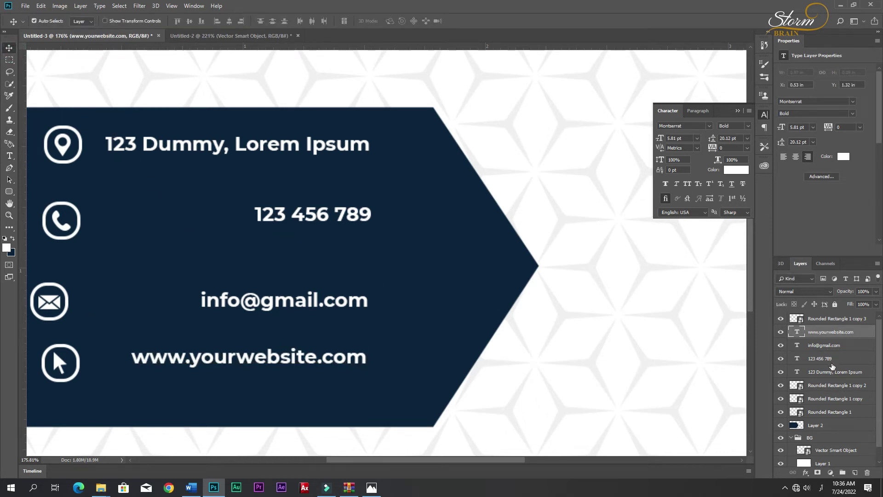
Left-align the four contact text lines and move the topmost icon layer below the text layers.
{"action": "left_click", "coordinate": [833, 370], "text": "shift"}
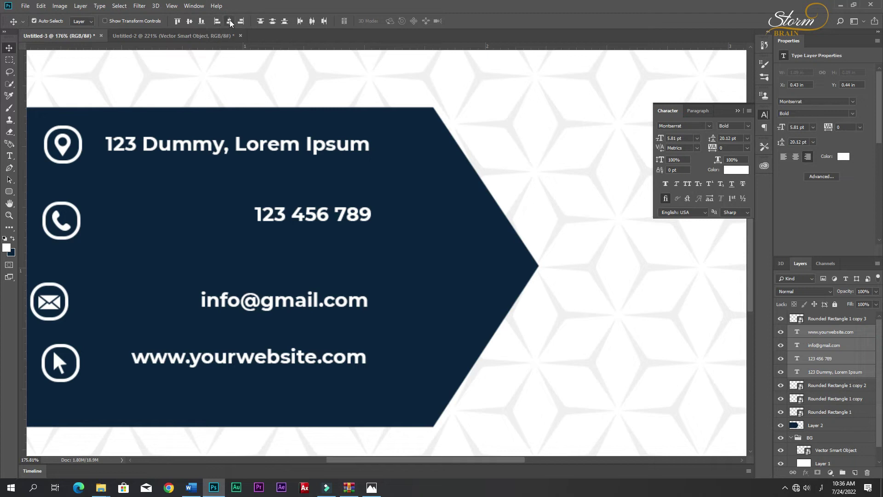
{"action": "left_click", "coordinate": [218, 22]}
{"action": "left_click", "coordinate": [359, 273]}
{"action": "left_click_drag", "start_coordinate": [833, 319], "coordinate": [825, 383]}
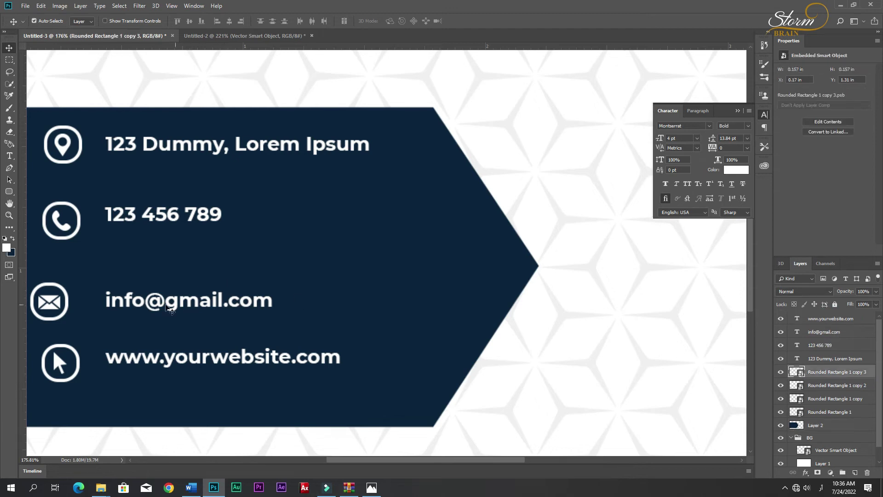
Shift the address text closer to its pin icon and stack the other three contact lines beneath it with tighter, even spacing.
{"action": "left_click_drag", "start_coordinate": [113, 146], "coordinate": [105, 146]}
{"action": "left_click_drag", "start_coordinate": [121, 220], "coordinate": [111, 195]}
{"action": "left_click_drag", "start_coordinate": [121, 300], "coordinate": [111, 237]}
{"action": "left_click_drag", "start_coordinate": [134, 358], "coordinate": [122, 288]}
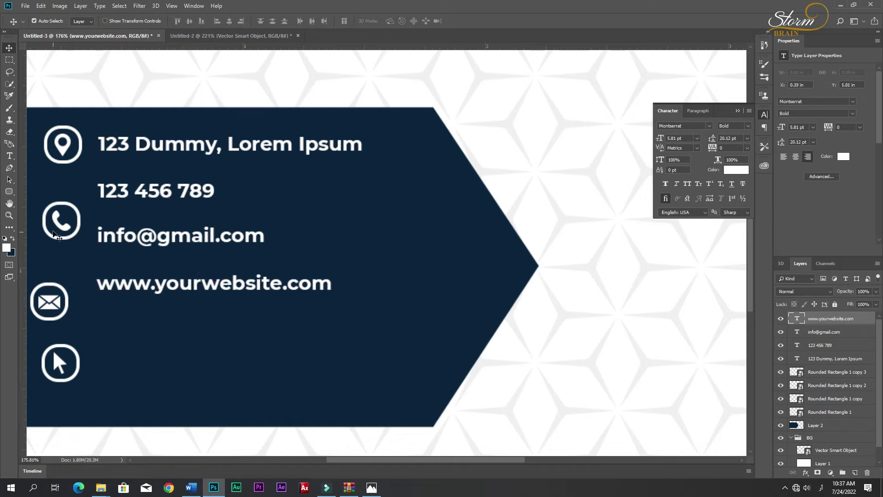
Move the phone, envelope and cursor icons up into one column, each beside its matching text line.
{"action": "left_click_drag", "start_coordinate": [61, 225], "coordinate": [62, 197]}
{"action": "left_click_drag", "start_coordinate": [49, 300], "coordinate": [62, 235]}
{"action": "left_click_drag", "start_coordinate": [54, 363], "coordinate": [107, 287]}
Select the website, e-mail, phone and address texts together and align their left edges.
{"action": "left_click", "coordinate": [106, 287]}
{"action": "left_click", "coordinate": [112, 232], "text": "shift"}
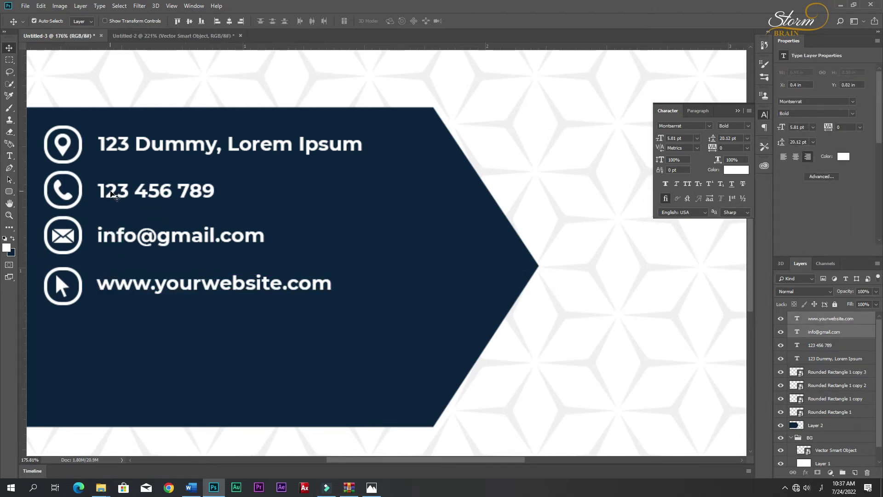
{"action": "left_click", "coordinate": [111, 191], "text": "shift"}
{"action": "left_click", "coordinate": [113, 145], "text": "shift"}
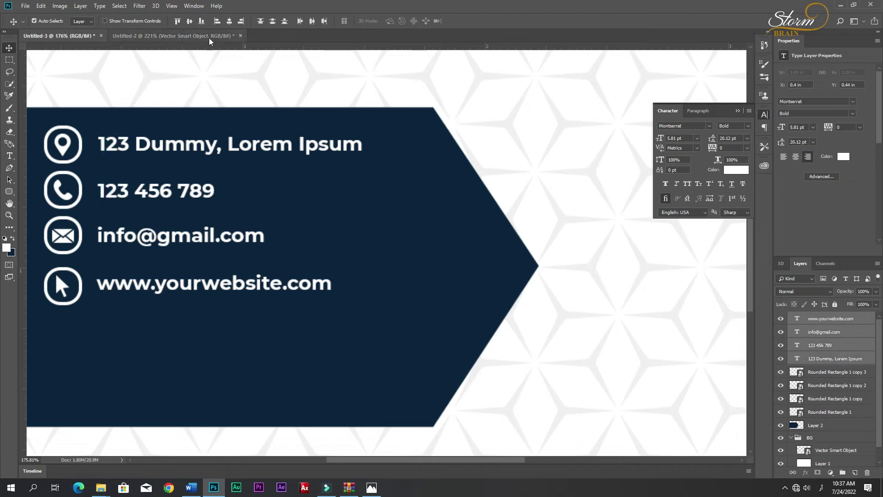
{"action": "left_click", "coordinate": [217, 21]}
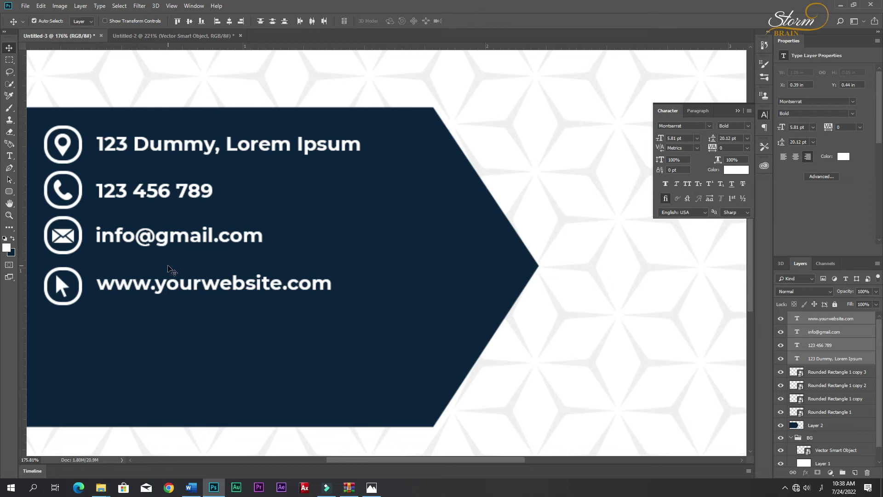
Select all icon and contact text layers and transform them together, centring the block vertically inside the blue arrow.
{"action": "left_click", "coordinate": [822, 412]}
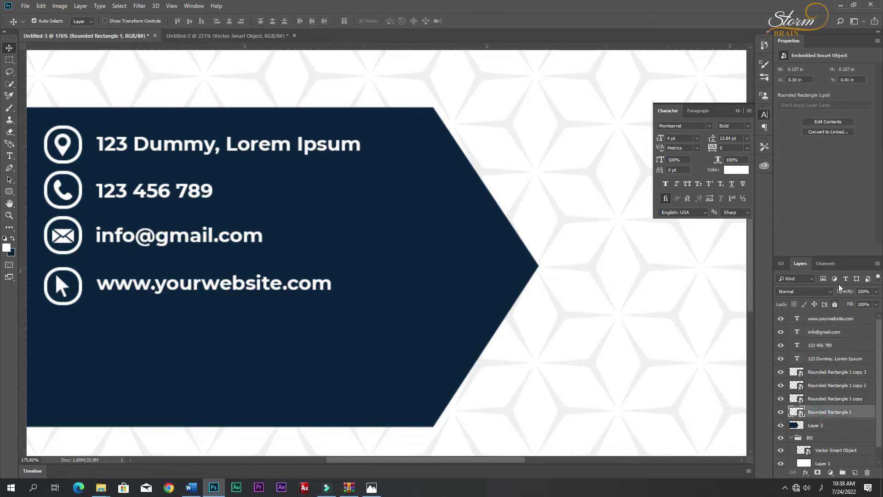
{"action": "left_click", "coordinate": [835, 318], "text": "shift"}
{"action": "key", "text": "ctrl+t"}
{"action": "left_click_drag", "start_coordinate": [249, 259], "coordinate": [275, 311]}
{"action": "scroll", "coordinate": [264, 319], "scroll_direction": "down", "scroll_amount": 7}
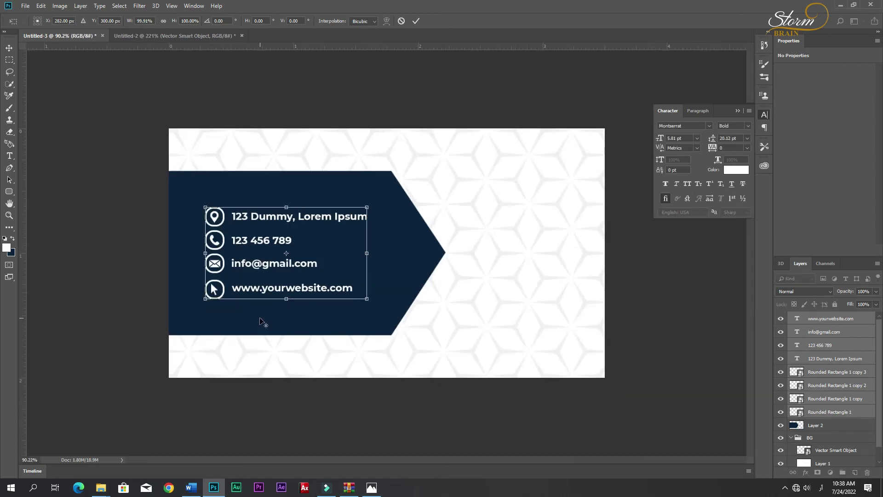
{"action": "left_click_drag", "start_coordinate": [324, 271], "coordinate": [292, 263]}
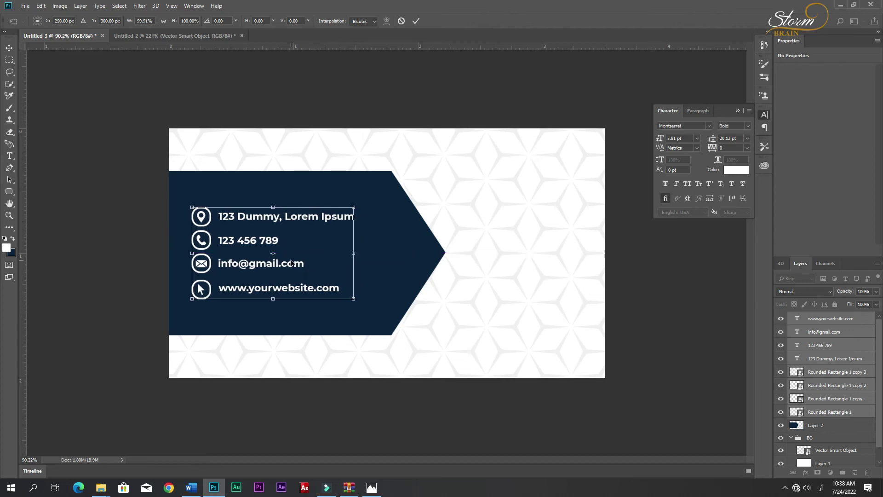
{"action": "key", "text": "Return"}
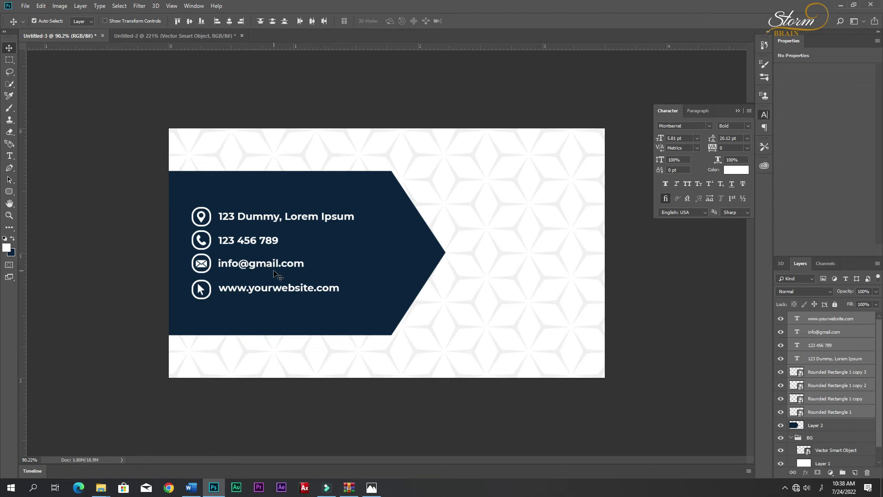
{"action": "left_click", "coordinate": [524, 310]}
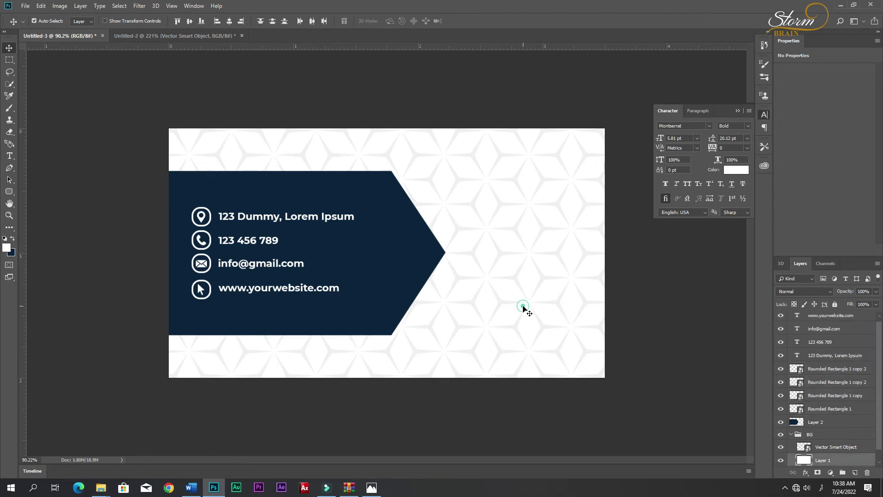
{"action": "left_click", "coordinate": [162, 37]}
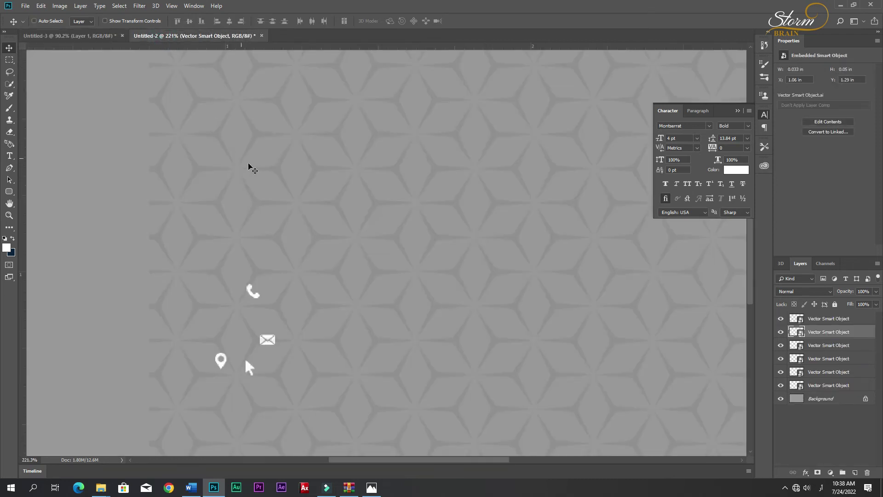
{"action": "scroll", "coordinate": [262, 193], "scroll_direction": "down", "scroll_amount": 5}
{"action": "left_click", "coordinate": [73, 36]}
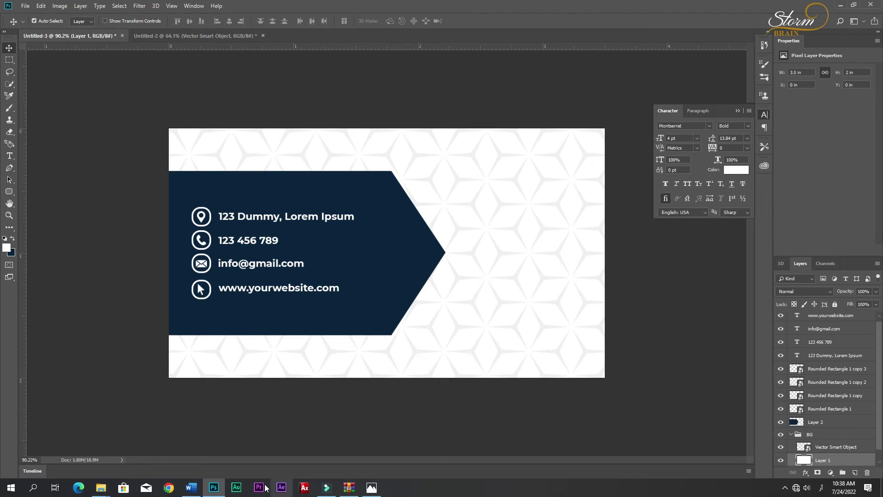
Copy Storm Brain from the Word document and paste it in Photoshop as dark blue text beside the arrow's tip.
{"action": "left_click", "coordinate": [197, 487]}
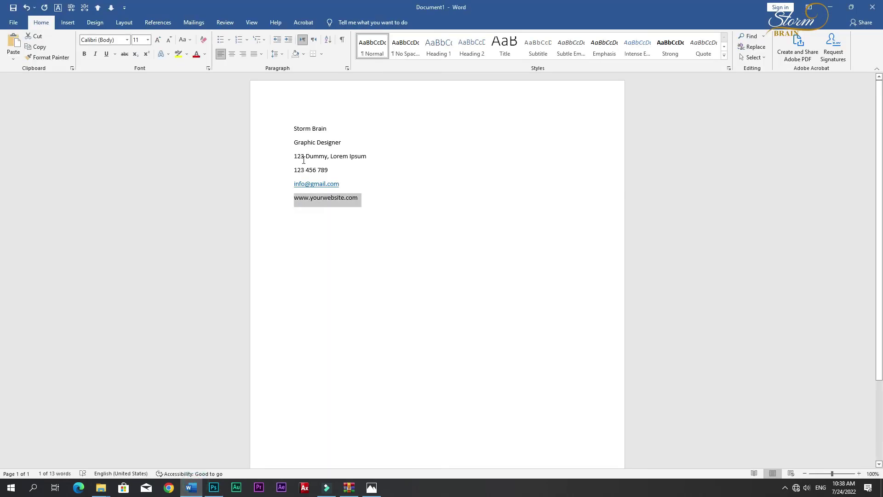
{"action": "triple_click", "coordinate": [310, 129]}
{"action": "key", "text": "ctrl+c"}
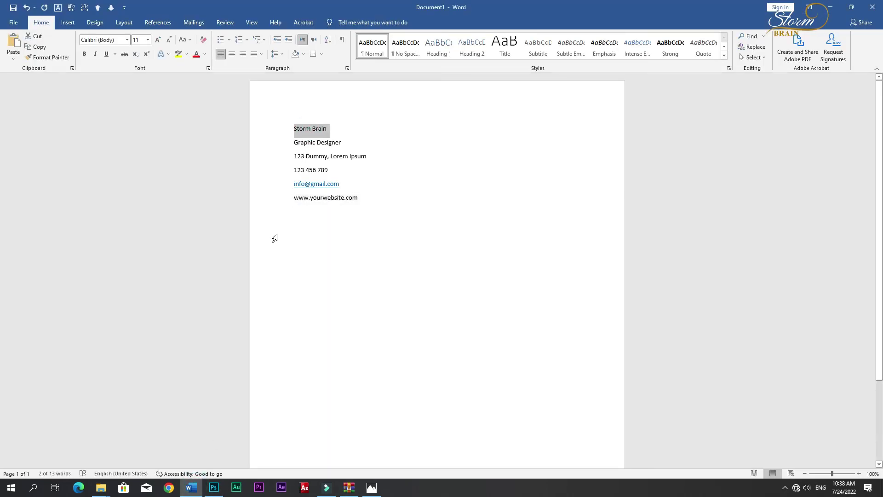
{"action": "left_click", "coordinate": [213, 487]}
{"action": "key", "text": "t"}
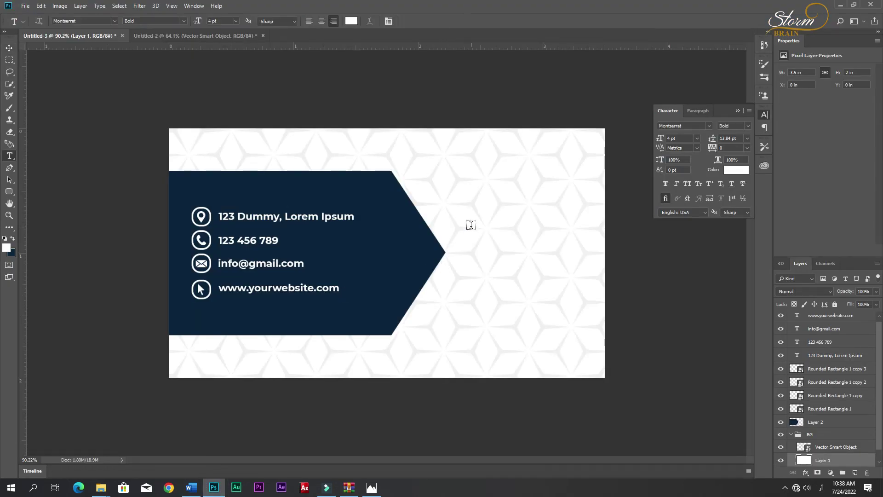
{"action": "left_click", "coordinate": [470, 225]}
{"action": "key", "text": "ctrl+v"}
{"action": "left_click", "coordinate": [9, 47]}
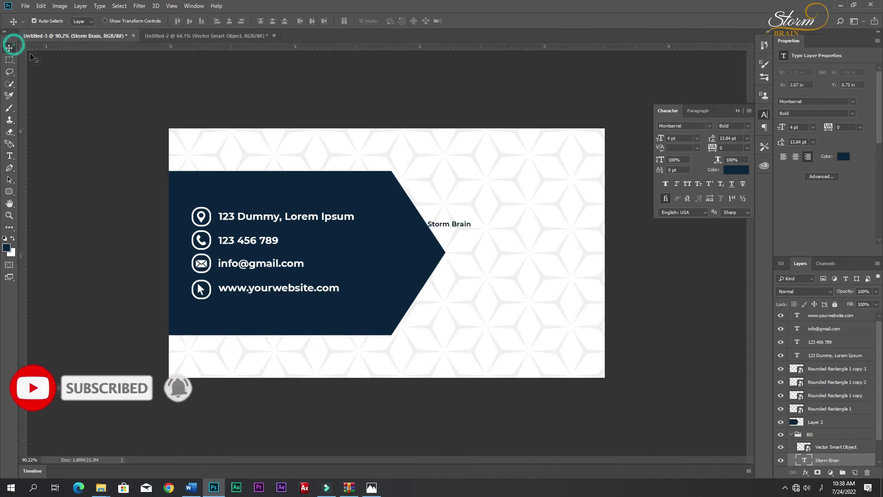
Copy Graphic Designer from the Word document and add it in Photoshop as a text line below Storm Brain.
{"action": "left_click", "coordinate": [192, 488]}
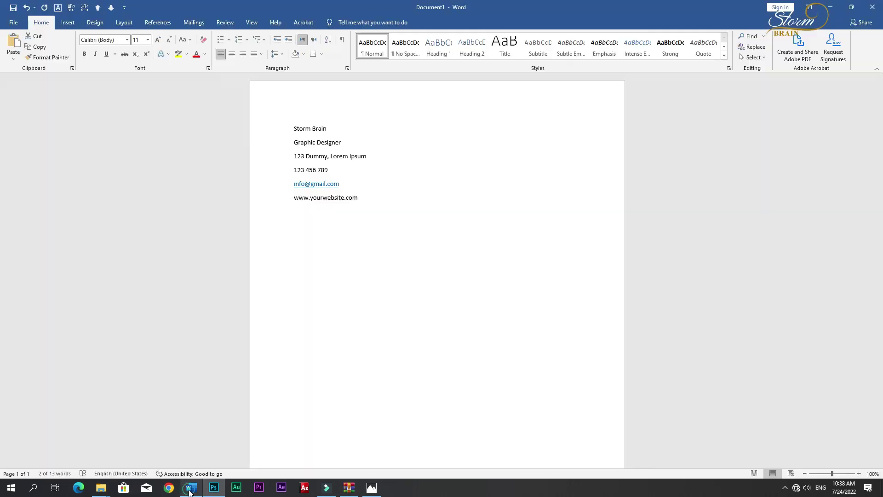
{"action": "triple_click", "coordinate": [320, 143]}
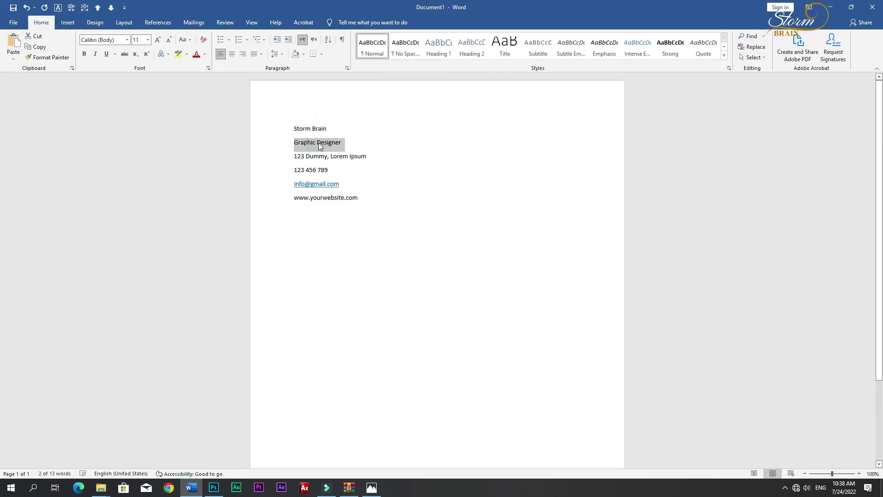
{"action": "left_click", "coordinate": [213, 487]}
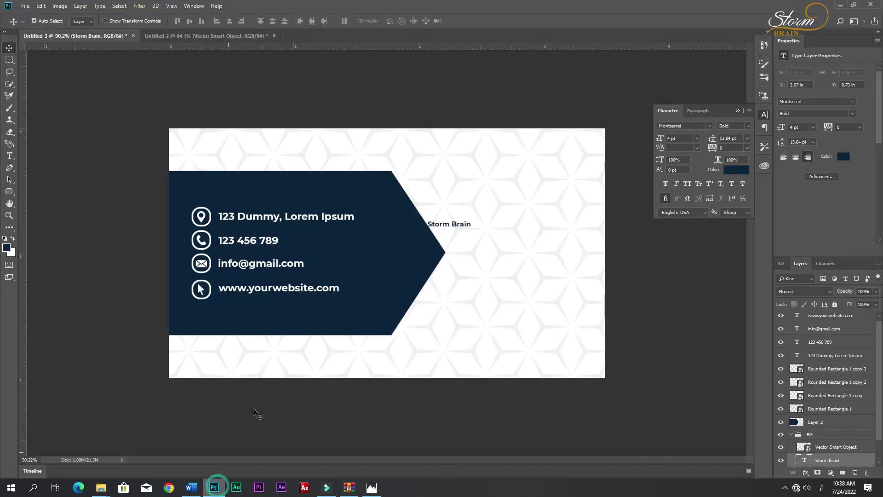
{"action": "key", "text": "t"}
{"action": "left_click", "coordinate": [473, 262]}
{"action": "type", "text": "Designer"}
{"action": "key", "text": "ctrl+a"}
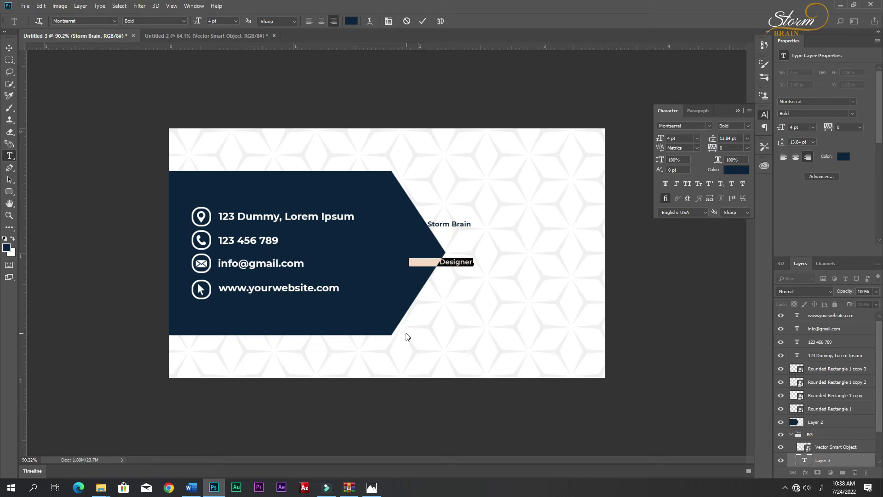
{"action": "left_click", "coordinate": [184, 21]}
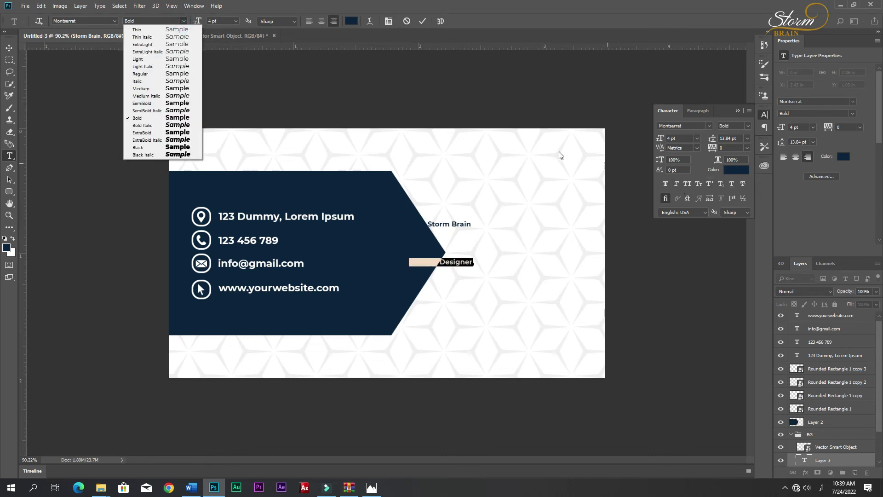
{"action": "left_click", "coordinate": [13, 46]}
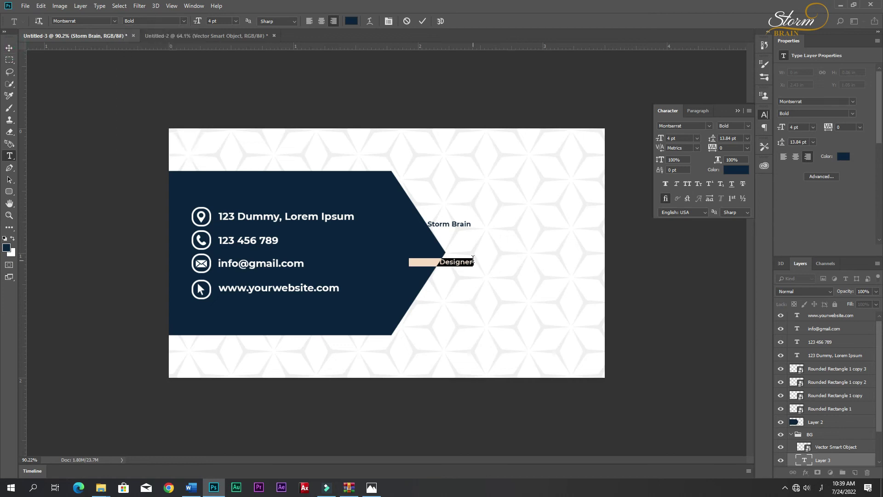
{"action": "left_click", "coordinate": [9, 48]}
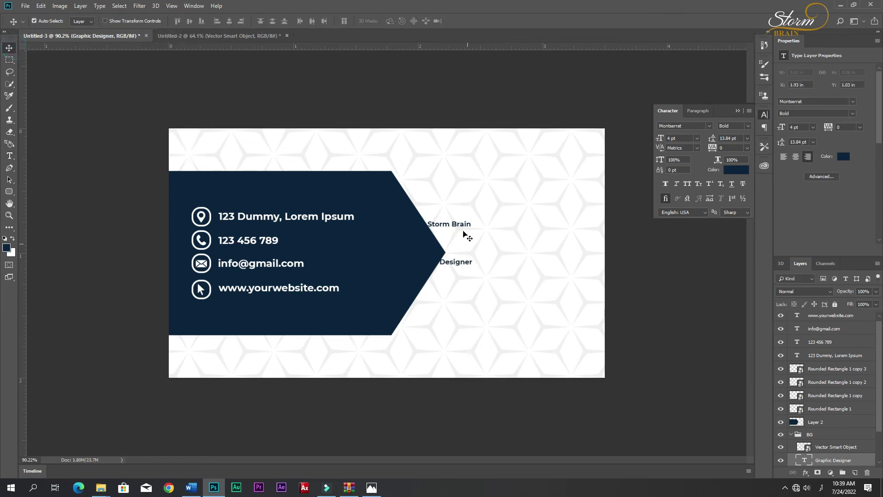
Enlarge the Storm Brain text to about 13.96 pt in the white area and apply faux bold and all caps.
{"action": "left_click_drag", "start_coordinate": [461, 224], "coordinate": [590, 258]}
{"action": "key", "text": "ctrl+t"}
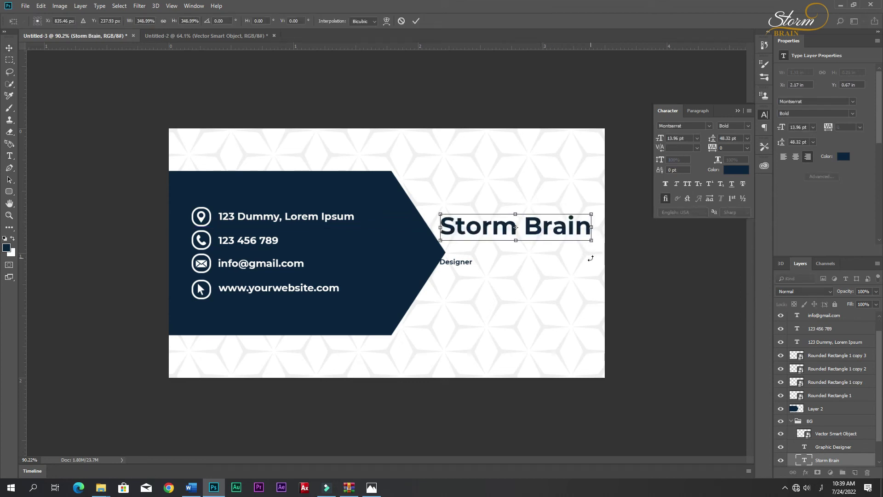
{"action": "scroll", "coordinate": [585, 281], "scroll_direction": "up", "scroll_amount": 6}
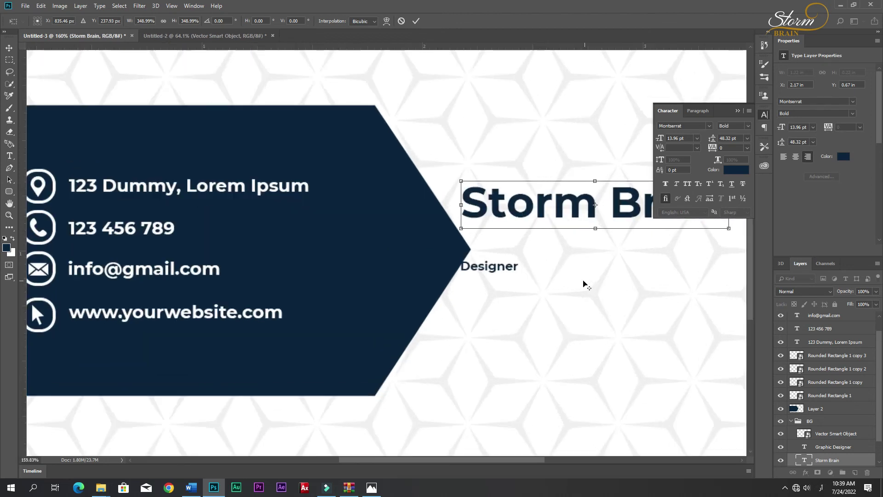
{"action": "left_click_drag", "start_coordinate": [365, 460], "coordinate": [395, 461]}
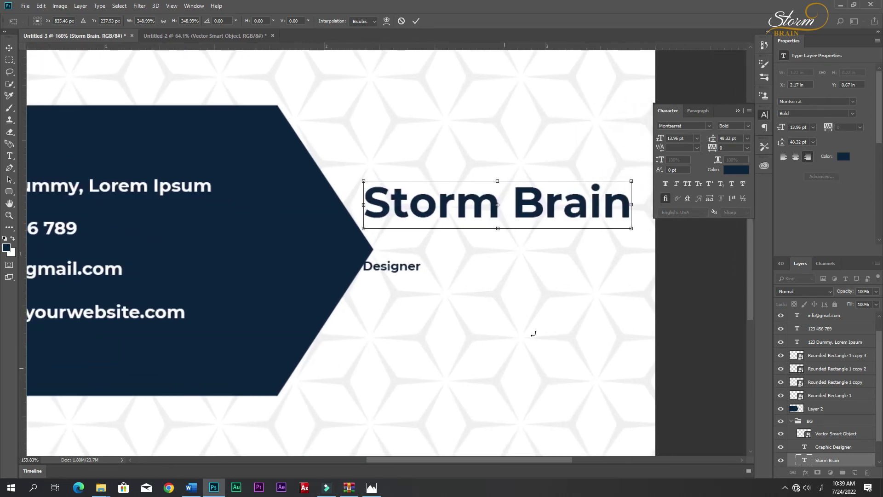
{"action": "key", "text": "Return"}
{"action": "left_click", "coordinate": [665, 185]}
{"action": "left_click", "coordinate": [688, 183]}
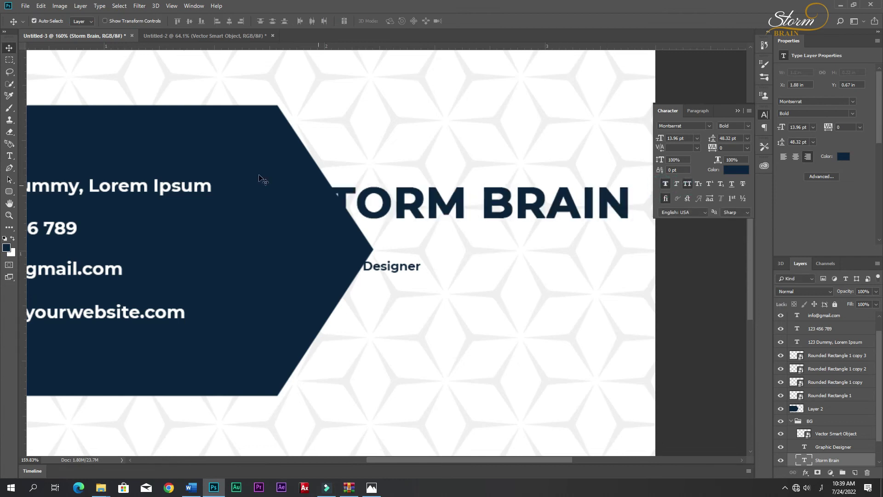
Scale the STORM BRAIN text to about 9.6 pt and place it clear of the arrow, slightly above its tip.
{"action": "key", "text": "ctrl+t"}
{"action": "left_click_drag", "start_coordinate": [300, 181], "coordinate": [404, 196]}
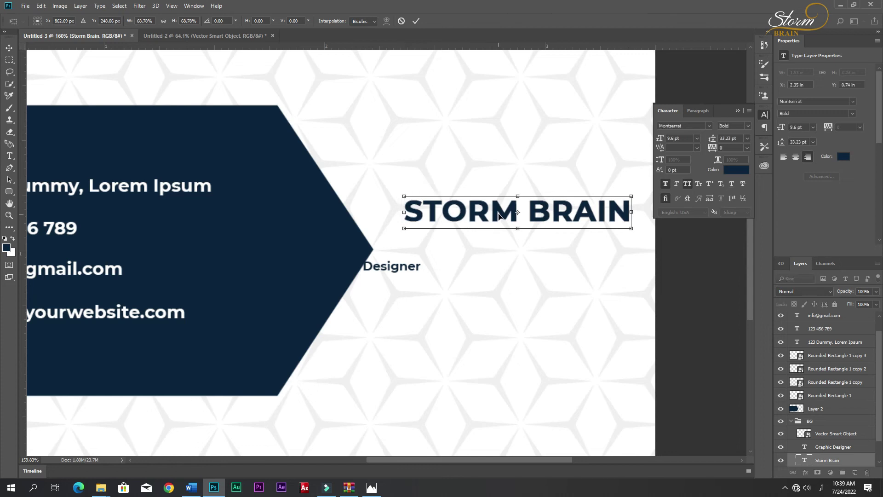
{"action": "left_click_drag", "start_coordinate": [562, 216], "coordinate": [566, 197]}
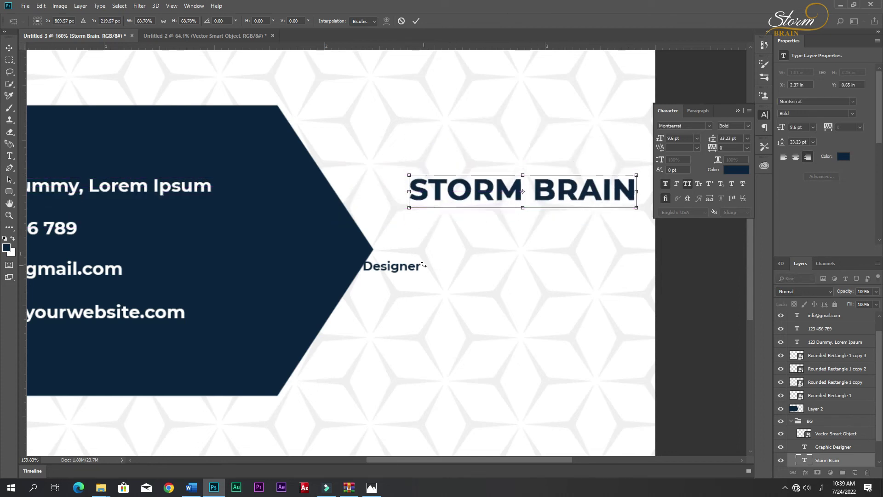
{"action": "key", "text": "Return"}
Move the Graphic Designer text directly under STORM BRAIN, flush with its right end, and enlarge it to about 6.32 pt.
{"action": "left_click_drag", "start_coordinate": [401, 267], "coordinate": [613, 213]}
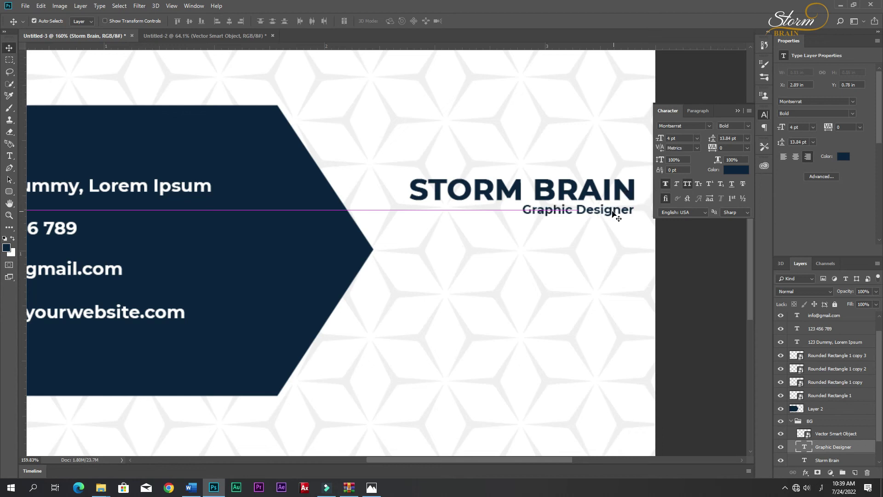
{"action": "key", "text": "ctrl+t"}
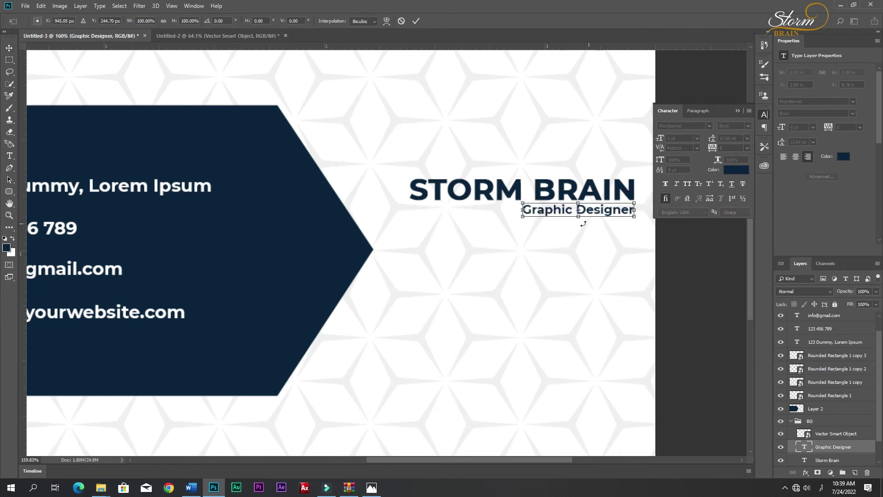
{"action": "left_click_drag", "start_coordinate": [520, 218], "coordinate": [458, 227]}
{"action": "key", "text": "Return"}
Set the font style of the Graphic Designer text to Montserrat Regular.
{"action": "key", "text": "t"}
{"action": "triple_click", "coordinate": [534, 219]}
{"action": "left_click", "coordinate": [183, 21]}
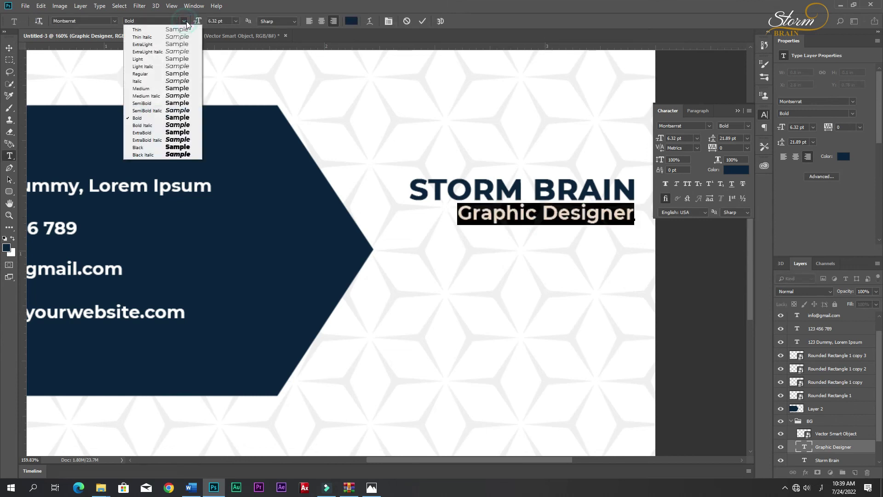
{"action": "left_click", "coordinate": [144, 75]}
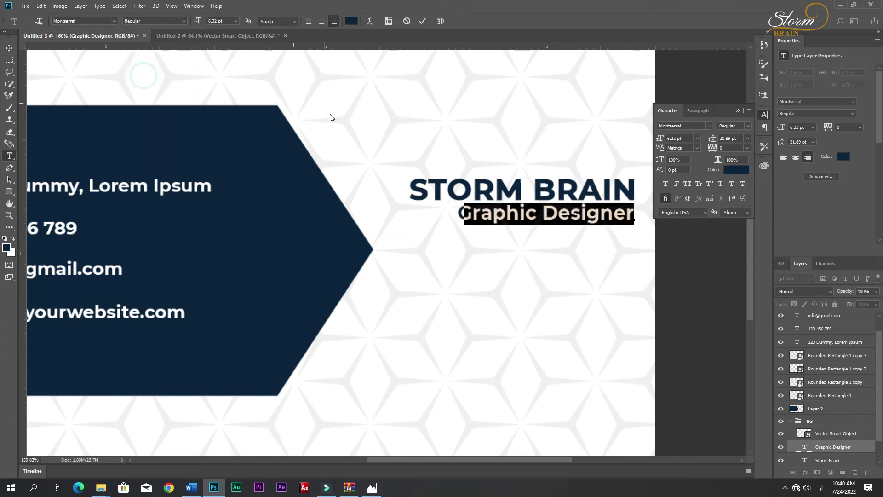
{"action": "left_click", "coordinate": [8, 48]}
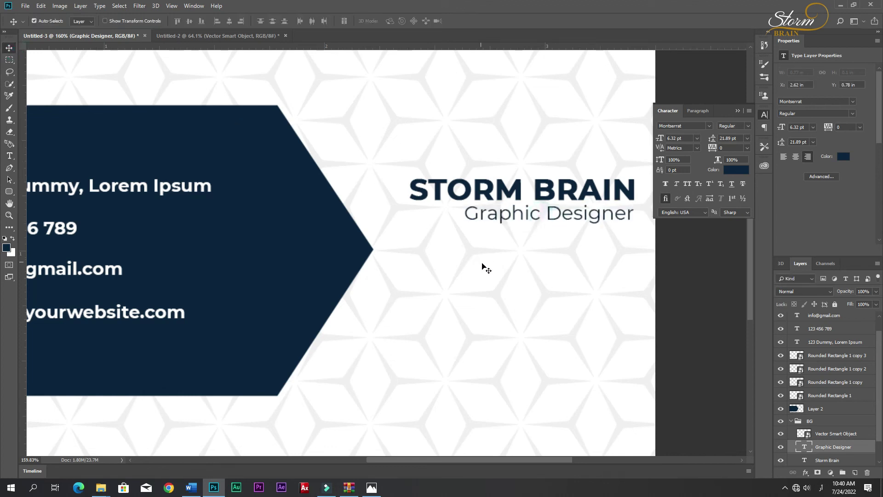
Draw a thin rectangle about 230 × 7 px directly below the Graphic Designer text, spanning its width.
{"action": "right_click", "coordinate": [9, 191]}
{"action": "left_click", "coordinate": [37, 190]}
{"action": "left_click_drag", "start_coordinate": [467, 226], "coordinate": [636, 231]}
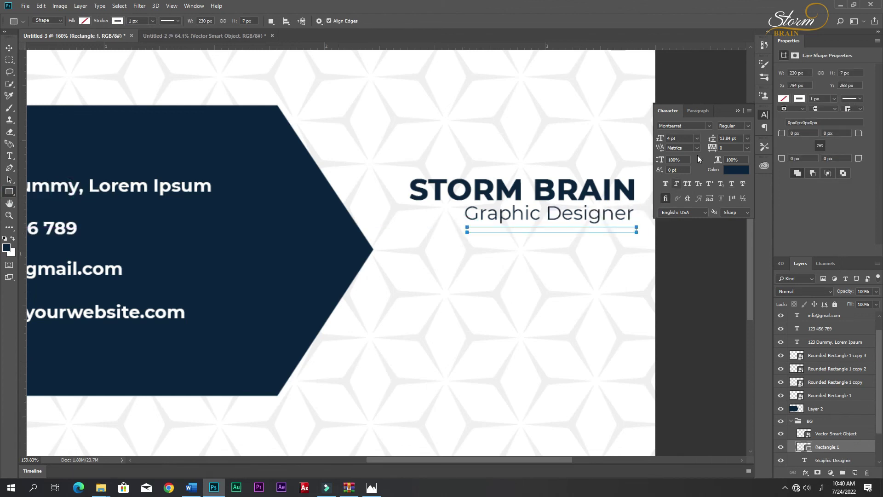
{"action": "left_click", "coordinate": [736, 111]}
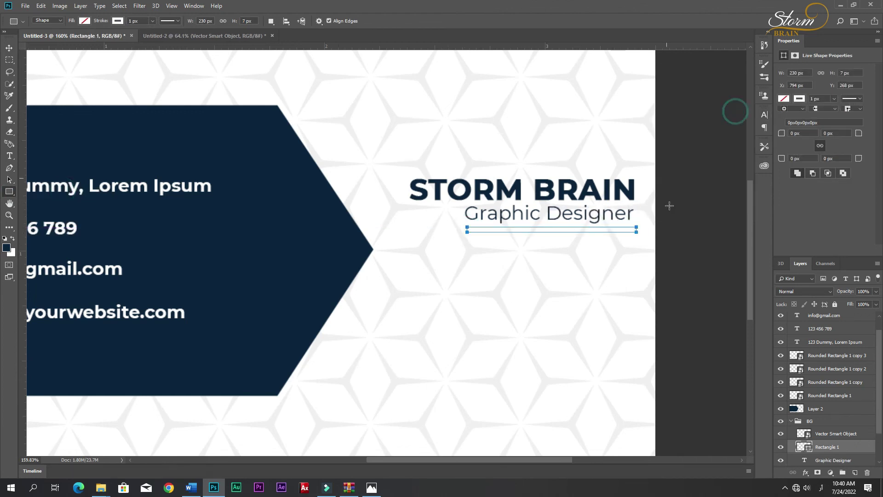
Move the thin rectangle's layer out of the BG group, placing it just above the Rounded Rectangle 1 layer.
{"action": "double_click", "coordinate": [808, 452]}
{"action": "left_click", "coordinate": [793, 193]}
{"action": "left_click_drag", "start_coordinate": [829, 455], "coordinate": [831, 396]}
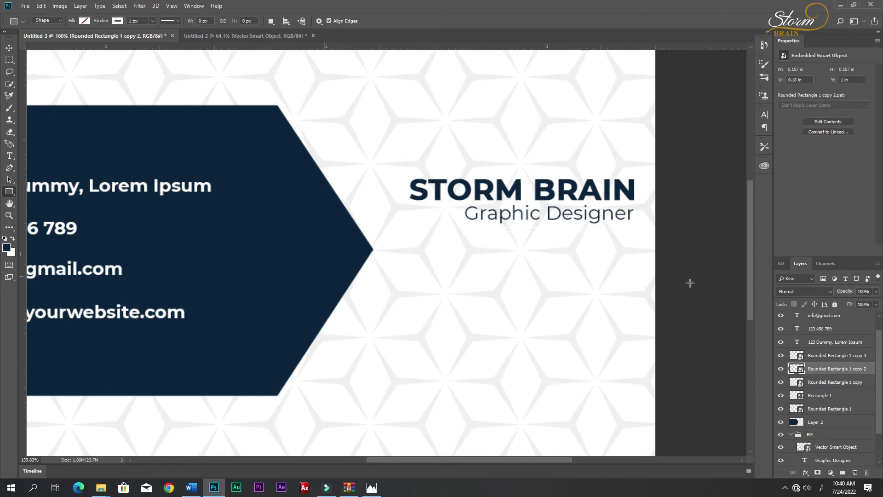
{"action": "left_click", "coordinate": [817, 395]}
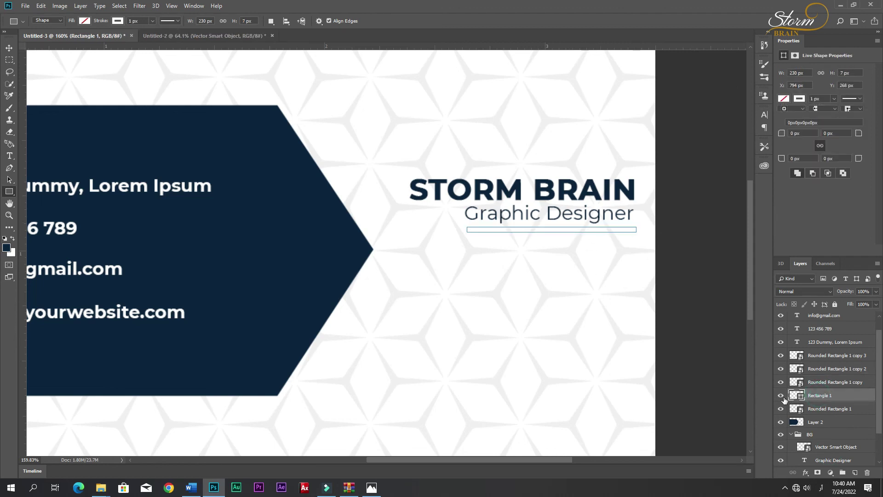
Remove the thin rectangle's stroke and fill it with the recently used dark navy.
{"action": "left_click", "coordinate": [118, 20]}
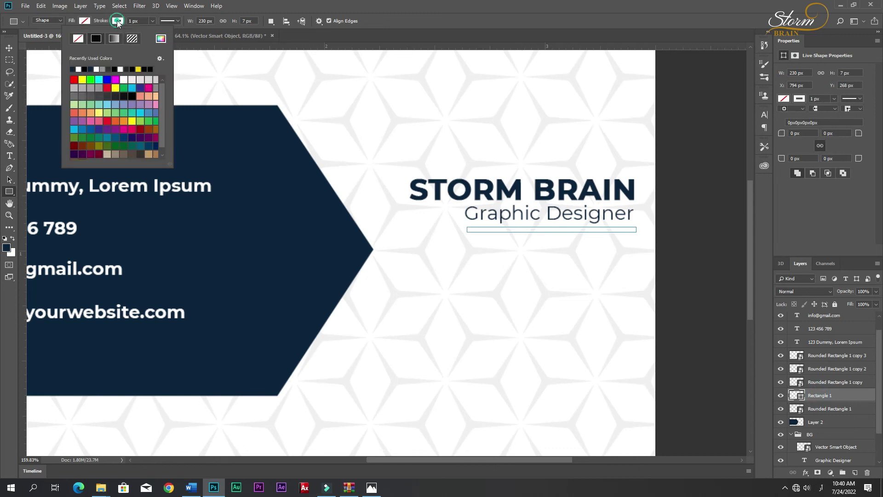
{"action": "left_click", "coordinate": [86, 22]}
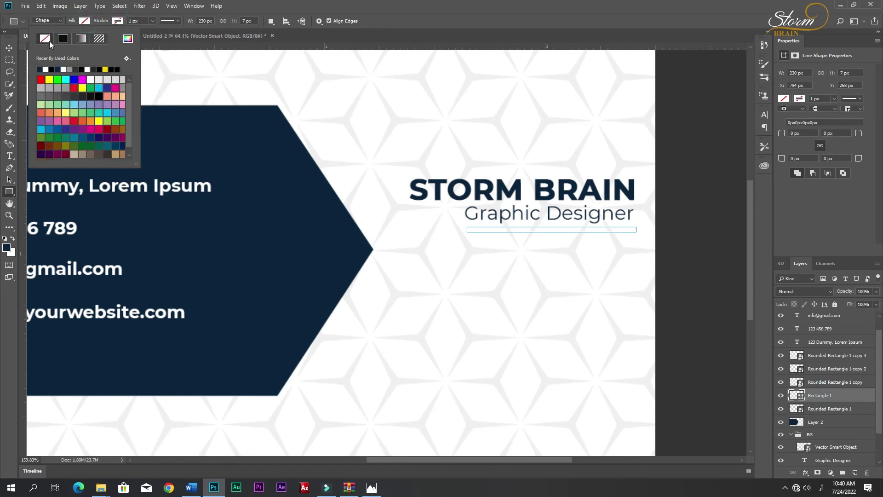
{"action": "left_click", "coordinate": [41, 69]}
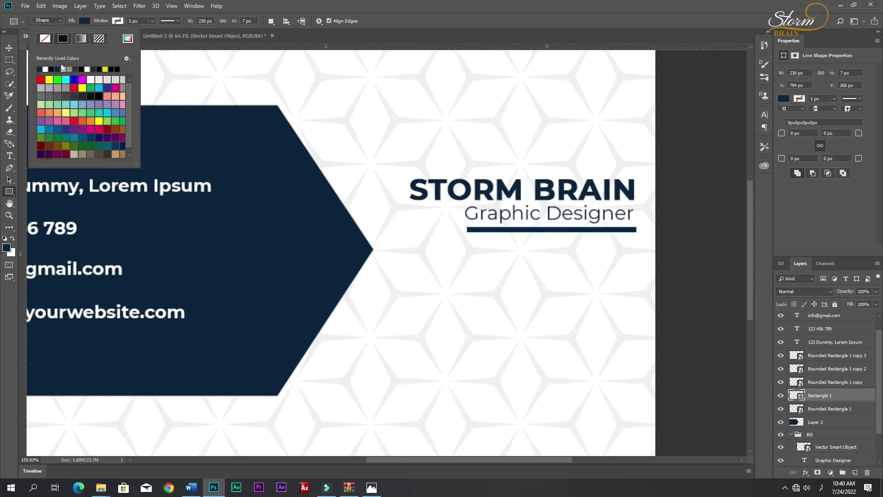
Shorten the navy bar from its left end to about 186 px wide, keeping its right end in place.
{"action": "left_click", "coordinate": [8, 47]}
{"action": "key", "text": "ctrl+t"}
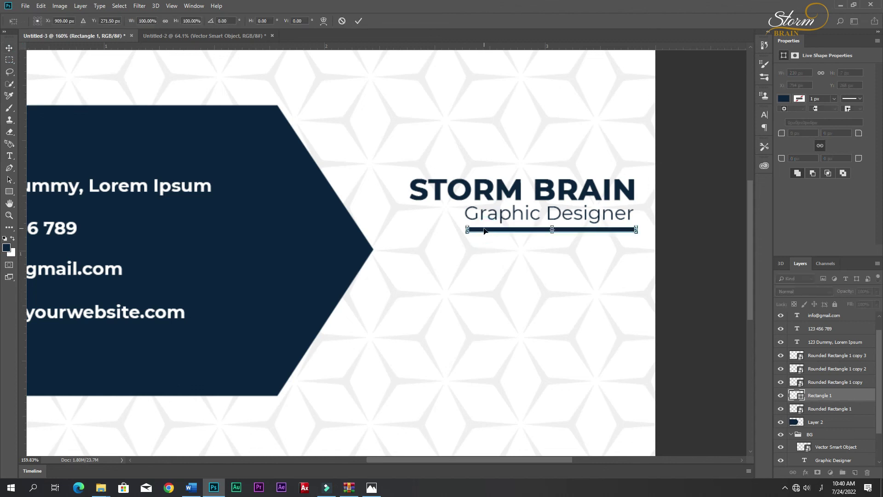
{"action": "left_click_drag", "start_coordinate": [468, 230], "coordinate": [500, 229]}
{"action": "key", "text": "Return"}
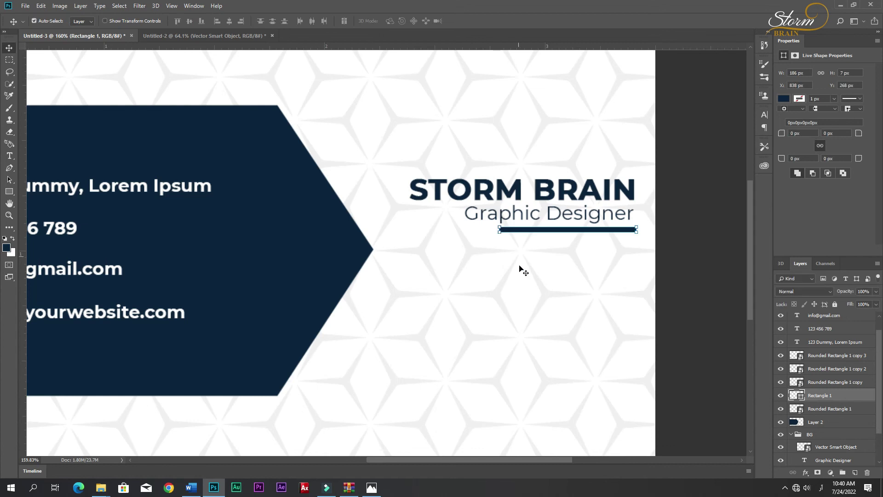
{"action": "left_click", "coordinate": [281, 122]}
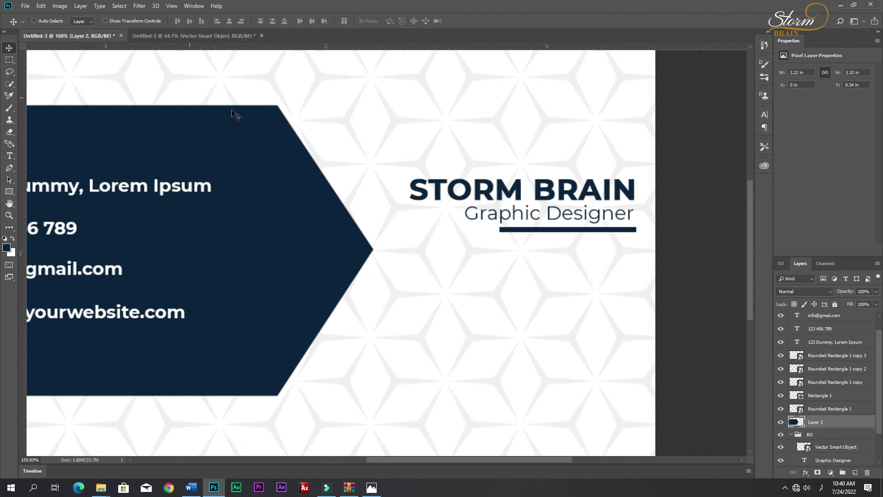
{"action": "key", "text": "ctrl+0"}
{"action": "left_click", "coordinate": [537, 244]}
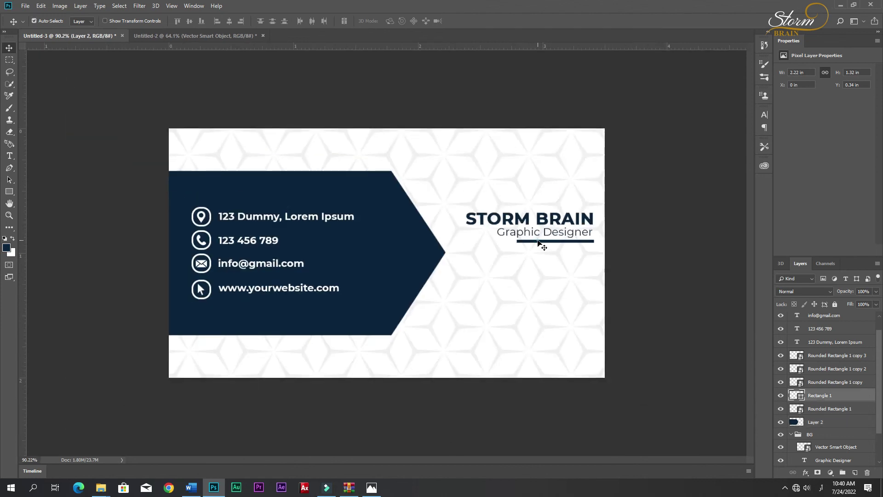
{"action": "left_click", "coordinate": [539, 239], "text": "shift"}
{"action": "left_click", "coordinate": [545, 248]}
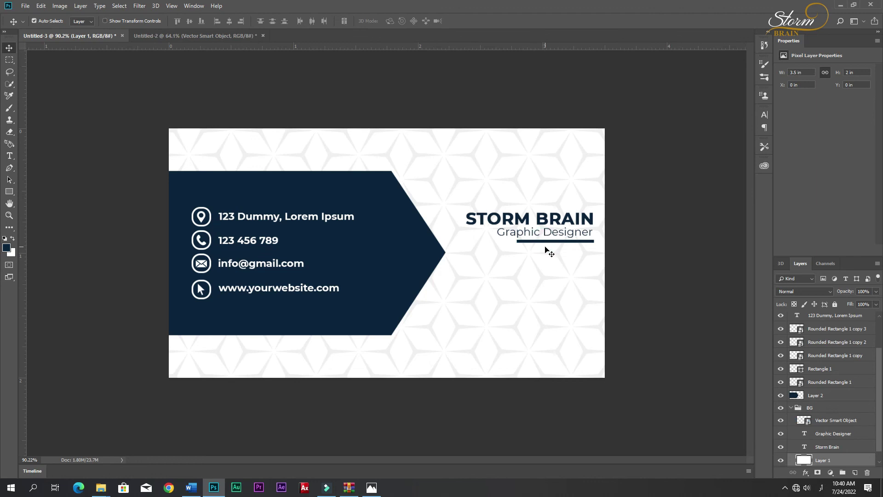
Reduce the height of the navy bar under Graphic Designer to about 6 px, raising its lower edge.
{"action": "left_click", "coordinate": [542, 242]}
{"action": "key", "text": "ctrl+t"}
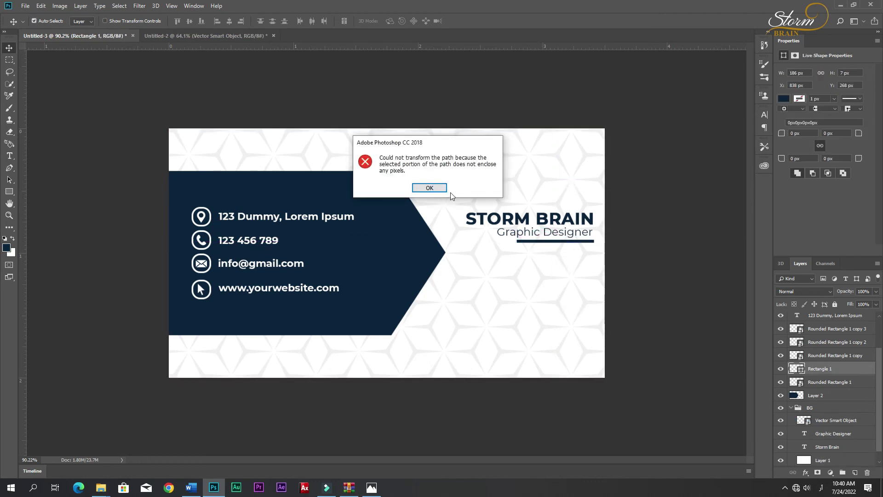
{"action": "left_click", "coordinate": [429, 188]}
{"action": "scroll", "coordinate": [562, 251], "scroll_direction": "up", "scroll_amount": 5}
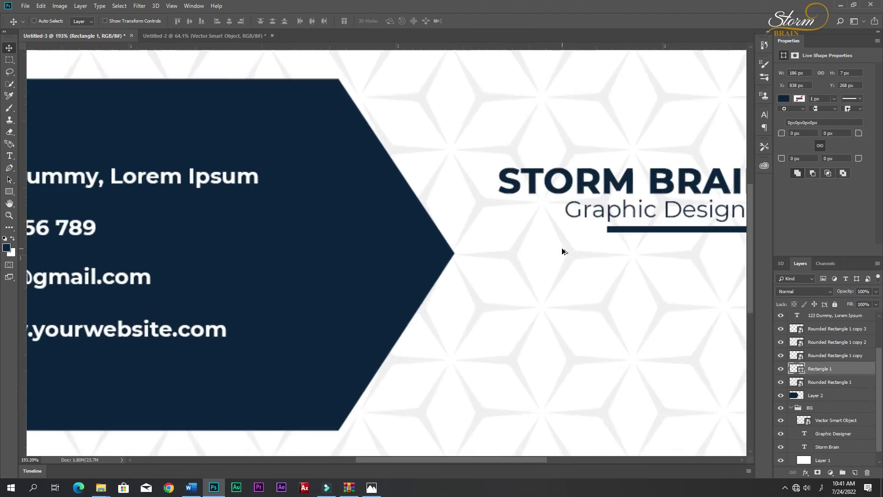
{"action": "key", "text": "ctrl+t"}
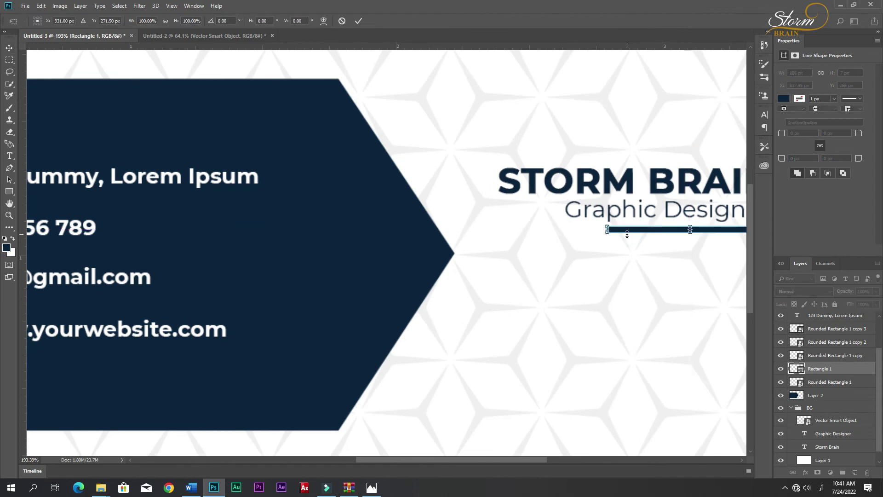
{"action": "mouse_move", "coordinate": [641, 233]}
{"action": "left_mouse_down"}
{"action": "mouse_move", "coordinate": [626, 233]}
{"action": "mouse_move", "coordinate": [630, 222]}
{"action": "left_mouse_up"}
{"action": "scroll", "coordinate": [657, 237], "scroll_direction": "up", "scroll_amount": 5}
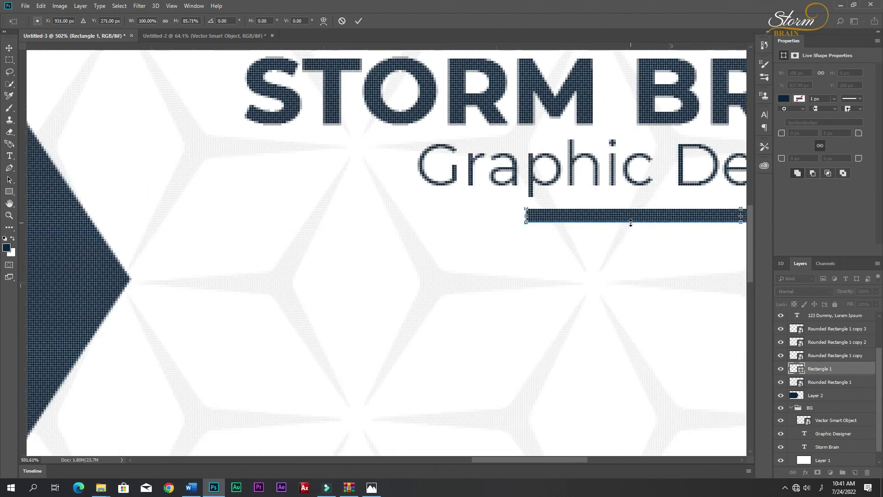
{"action": "key", "text": "Return"}
{"action": "scroll", "coordinate": [637, 235], "scroll_direction": "down", "scroll_amount": 8}
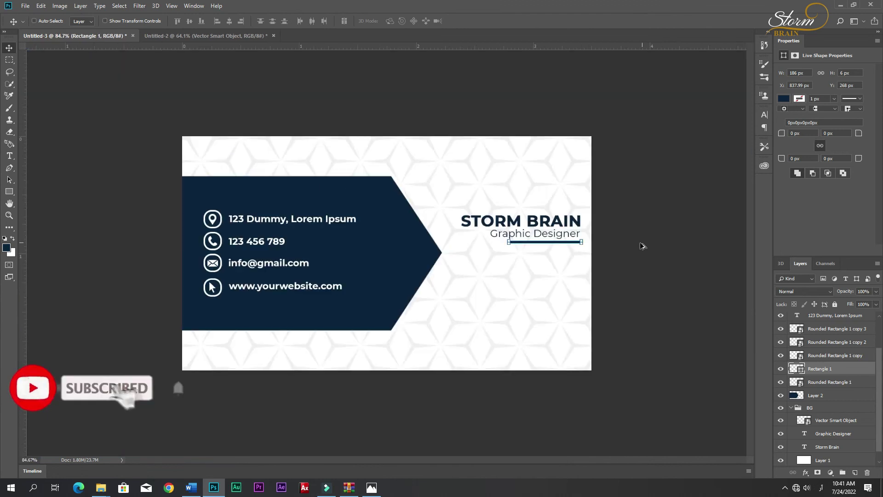
Thin the navy bar under Graphic Designer to about 4 px high, keeping its upper edge in place.
{"action": "left_click", "coordinate": [630, 249], "text": "ctrl"}
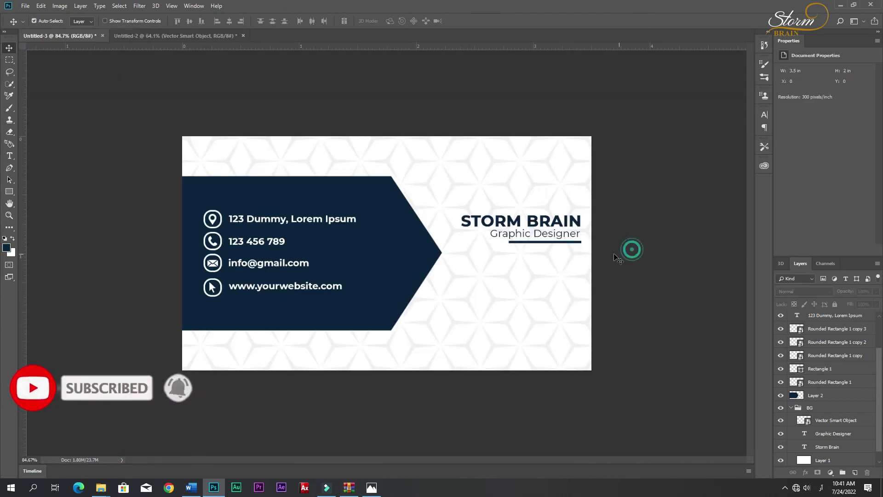
{"action": "left_click", "coordinate": [570, 243]}
{"action": "scroll", "coordinate": [572, 245], "scroll_direction": "up", "scroll_amount": 4}
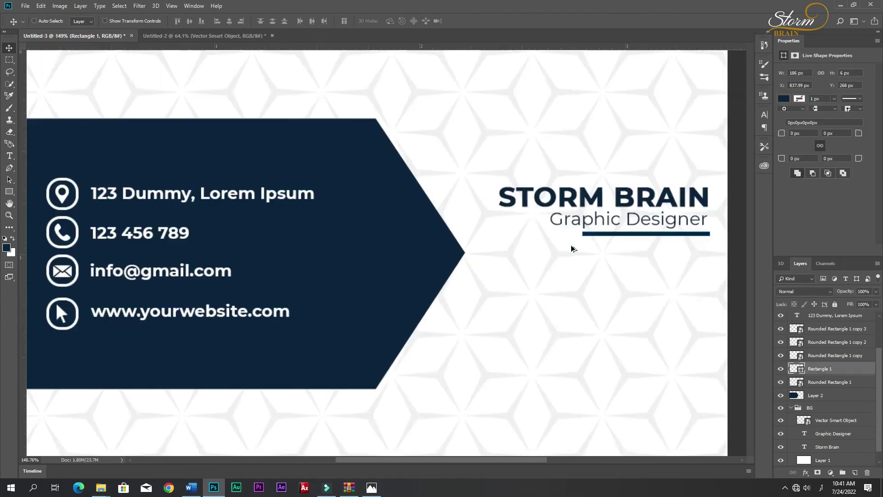
{"action": "left_click_drag", "start_coordinate": [606, 233], "coordinate": [606, 236]}
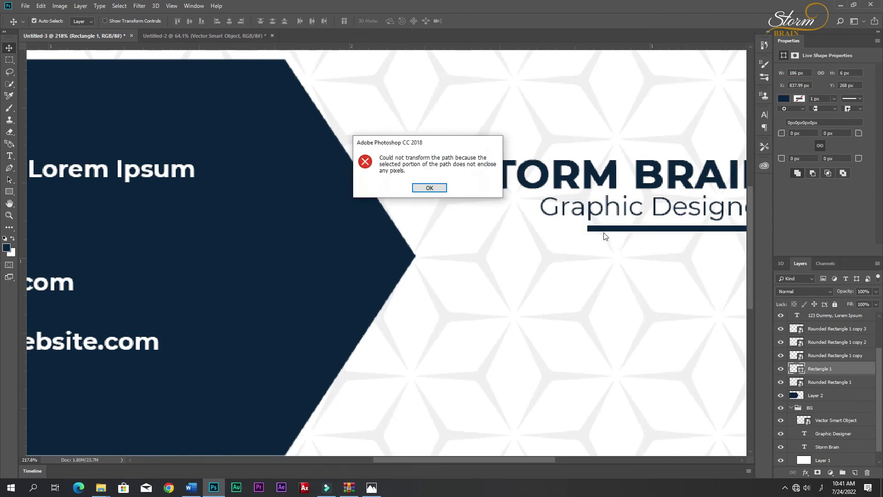
{"action": "left_click", "coordinate": [432, 187]}
{"action": "key", "text": "ctrl+t"}
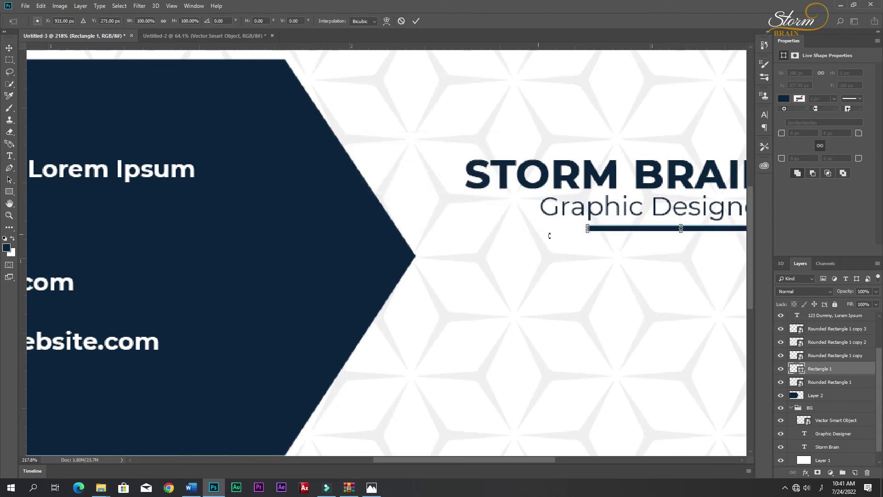
{"action": "scroll", "coordinate": [620, 235], "scroll_direction": "up", "scroll_amount": 5}
{"action": "left_click_drag", "start_coordinate": [607, 229], "coordinate": [608, 222]}
{"action": "key", "text": "Return"}
{"action": "scroll", "coordinate": [611, 239], "scroll_direction": "down", "scroll_amount": 5}
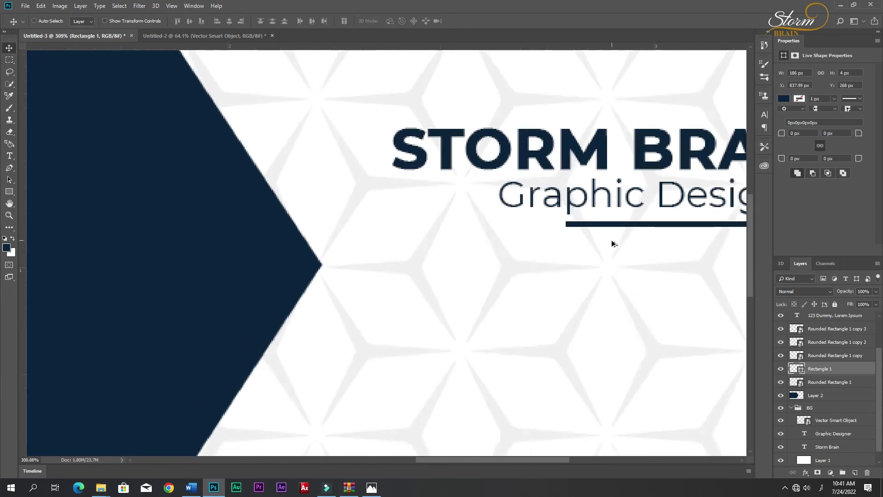
{"action": "scroll", "coordinate": [620, 248], "scroll_direction": "down", "scroll_amount": 1}
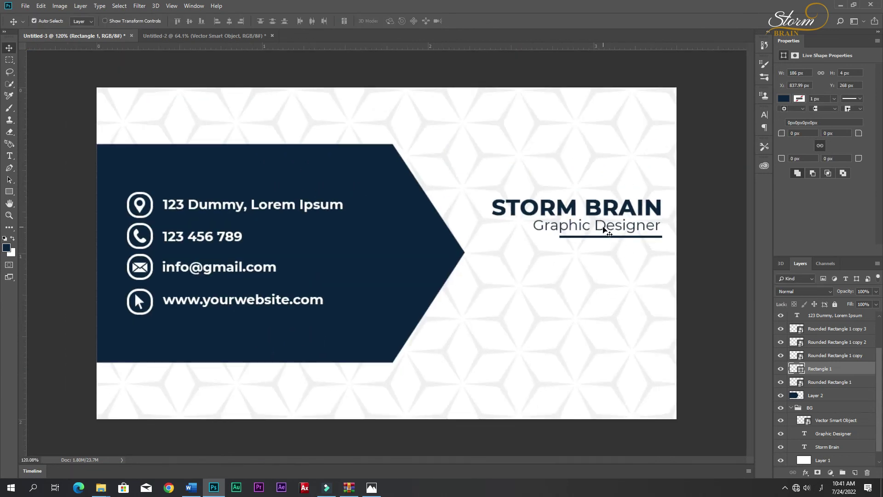
Move the STORM BRAIN text, Graphic Designer text and navy bar down together, level with the arrow's tip.
{"action": "left_click", "coordinate": [604, 229], "text": "shift"}
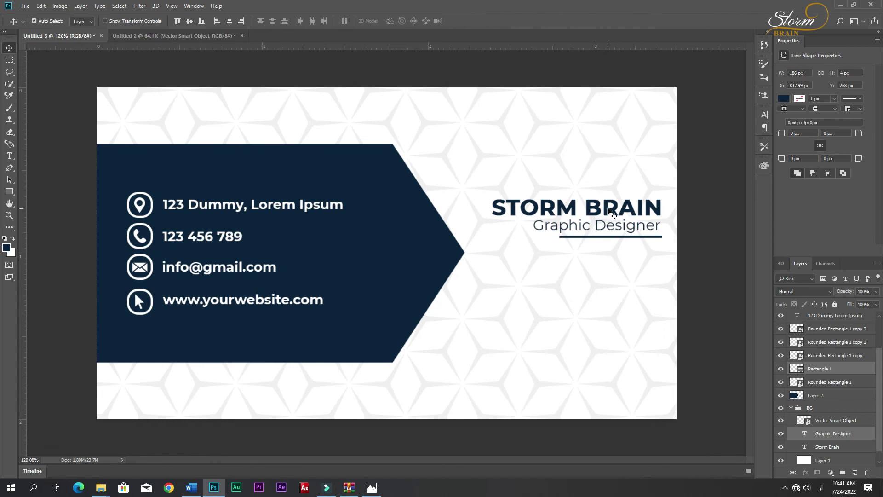
{"action": "left_click", "coordinate": [609, 210], "text": "shift"}
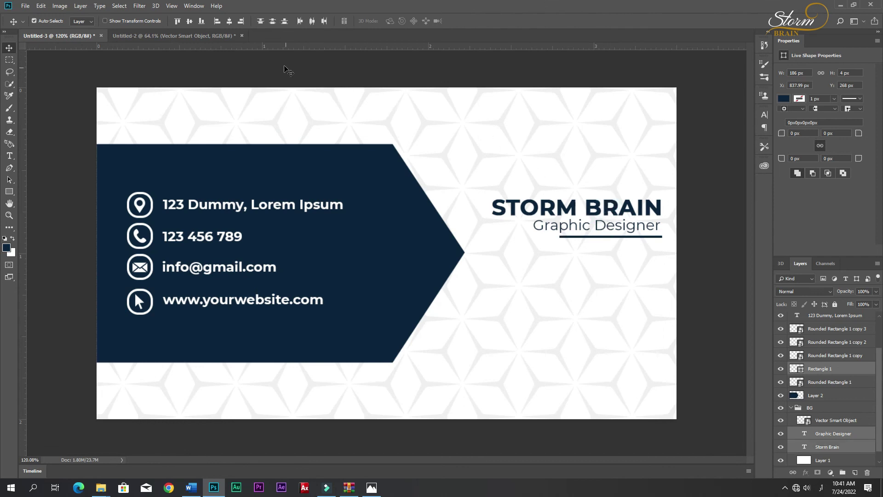
{"action": "key", "text": "ctrl+t"}
{"action": "left_click_drag", "start_coordinate": [588, 223], "coordinate": [594, 255]}
{"action": "key", "text": "Return"}
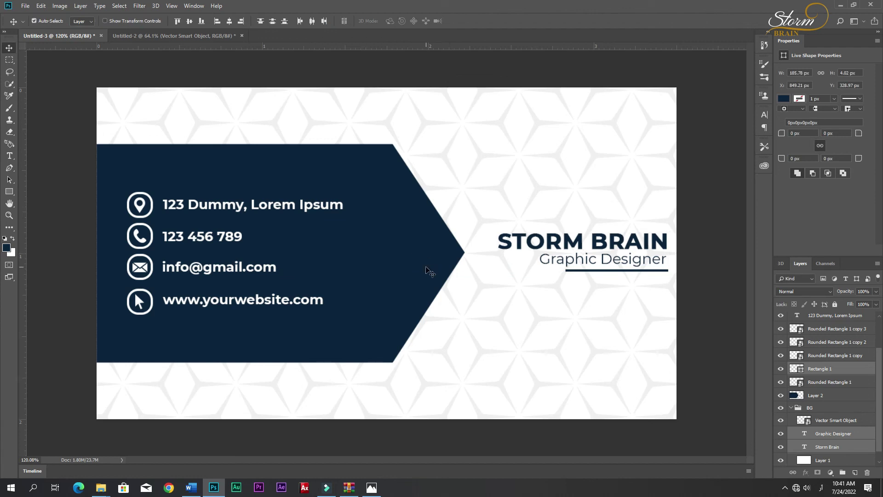
Nudge the name, job title and navy bar together about 40 px left toward the arrow's tip and 4 px up.
{"action": "key", "text": "Left"}
{"action": "key", "text": "Left"}
{"action": "key", "text": "Left"}
{"action": "key", "text": "Left"}
{"action": "key", "text": "Left"}
{"action": "key", "text": "Left"}
{"action": "key", "text": "Left"}
{"action": "key", "text": "Left"}
{"action": "key", "text": "Left"}
{"action": "key", "text": "Left"}
{"action": "key", "text": "Left"}
{"action": "key", "text": "Left"}
{"action": "key", "text": "Left"}
{"action": "key", "text": "Left"}
{"action": "key", "text": "Left"}
{"action": "key", "text": "Left"}
{"action": "key", "text": "Left"}
{"action": "key", "text": "Left"}
{"action": "key", "text": "Left"}
{"action": "key", "text": "Left"}
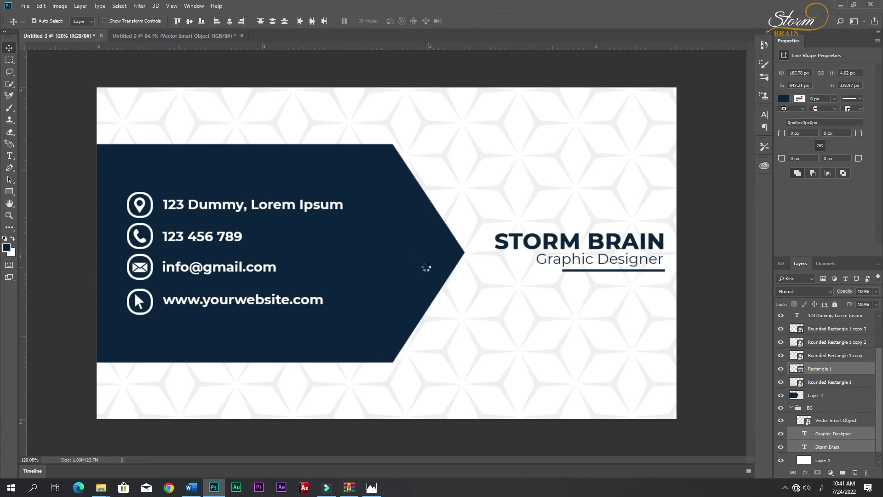
{"action": "key", "text": "Left"}
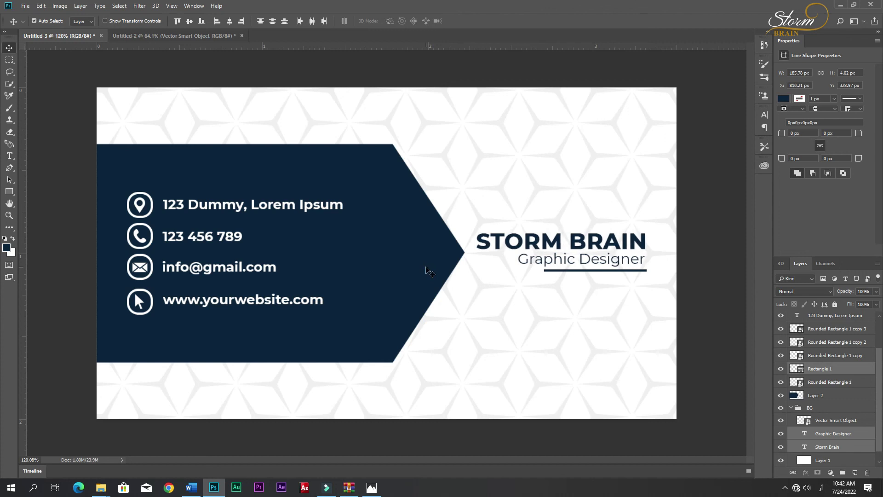
{"action": "key", "text": "Left"}
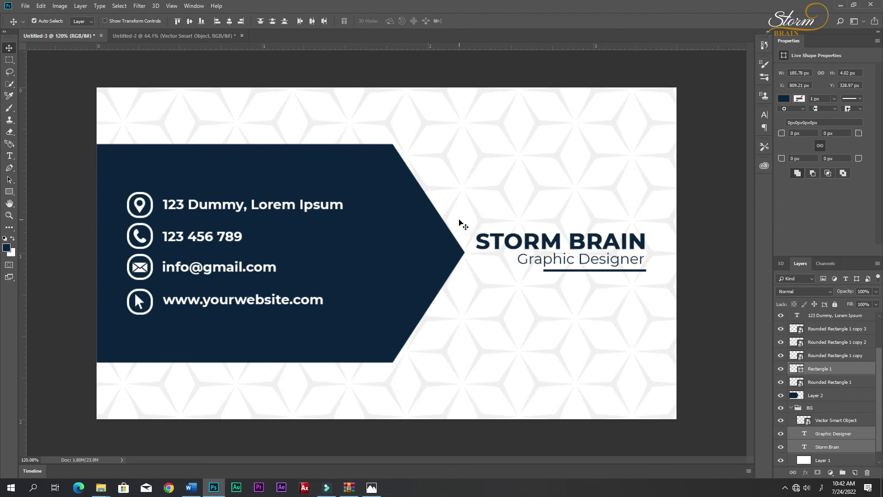
{"action": "key", "text": "Up"}
{"action": "key", "text": "Up"}
{"action": "key", "text": "Up"}
{"action": "key", "text": "Up"}
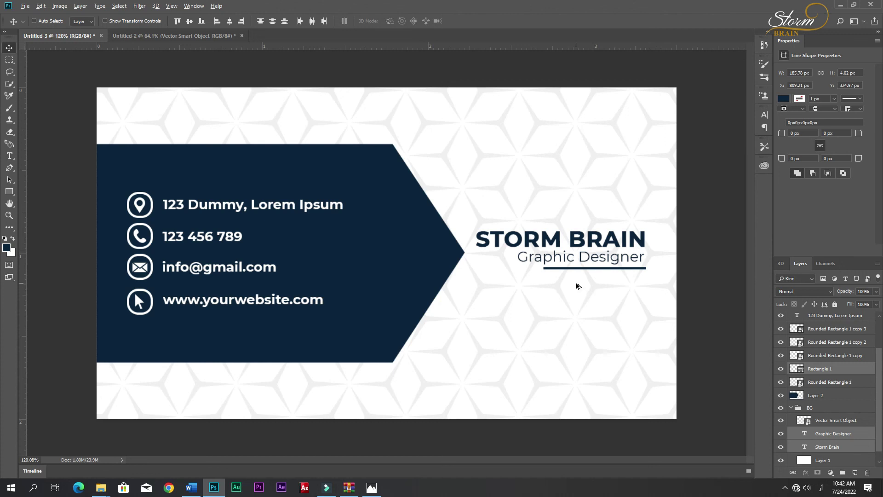
Set only the word BRAIN in the STORM BRAIN text to Montserrat Regular.
{"action": "key", "text": "t"}
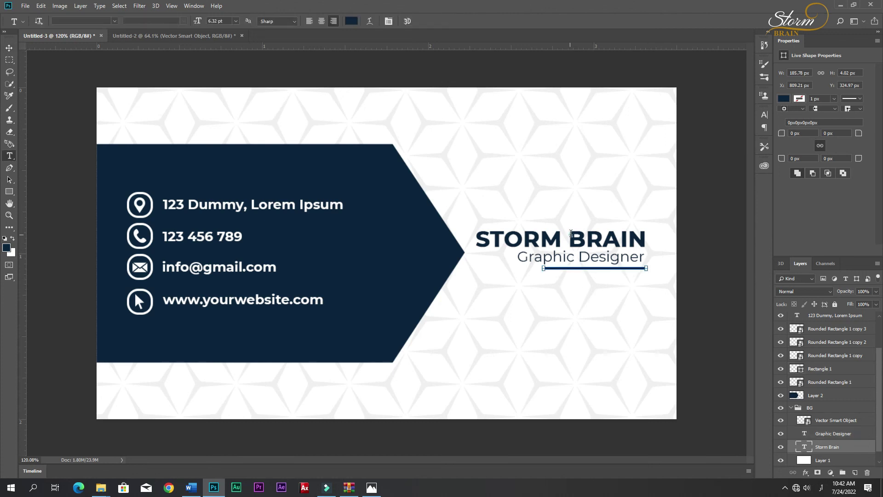
{"action": "left_click_drag", "start_coordinate": [570, 233], "coordinate": [647, 239]}
{"action": "left_click", "coordinate": [184, 21]}
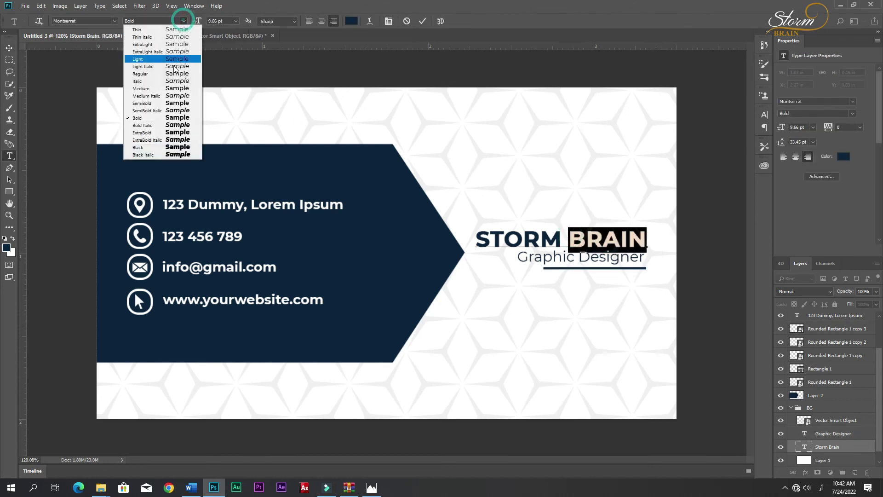
{"action": "left_click", "coordinate": [147, 73]}
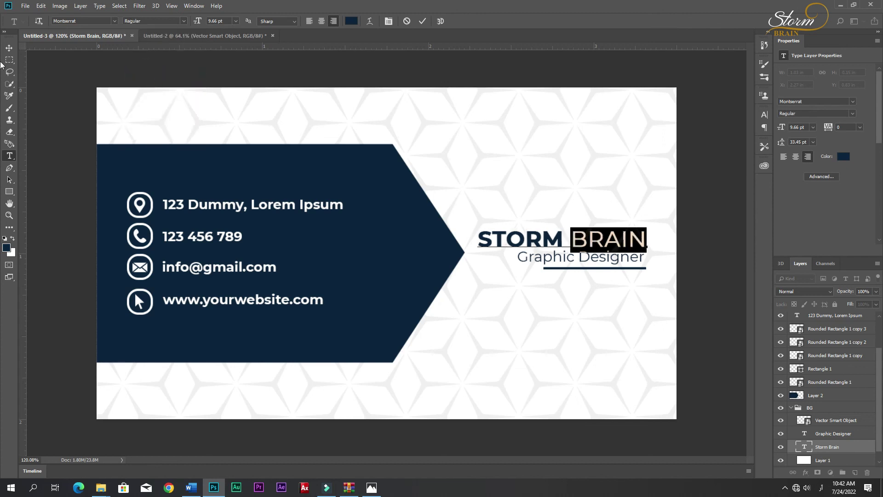
{"action": "left_click", "coordinate": [10, 48]}
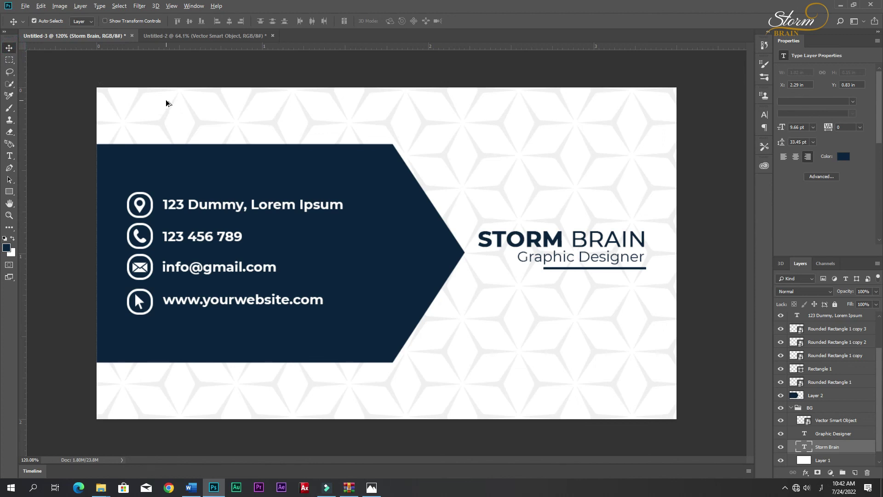
{"action": "scroll", "coordinate": [227, 169], "scroll_direction": "down", "scroll_amount": 1}
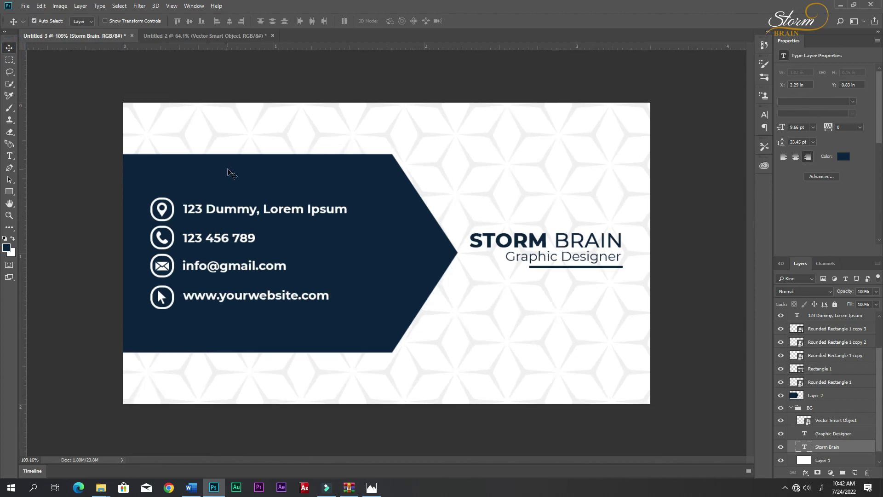